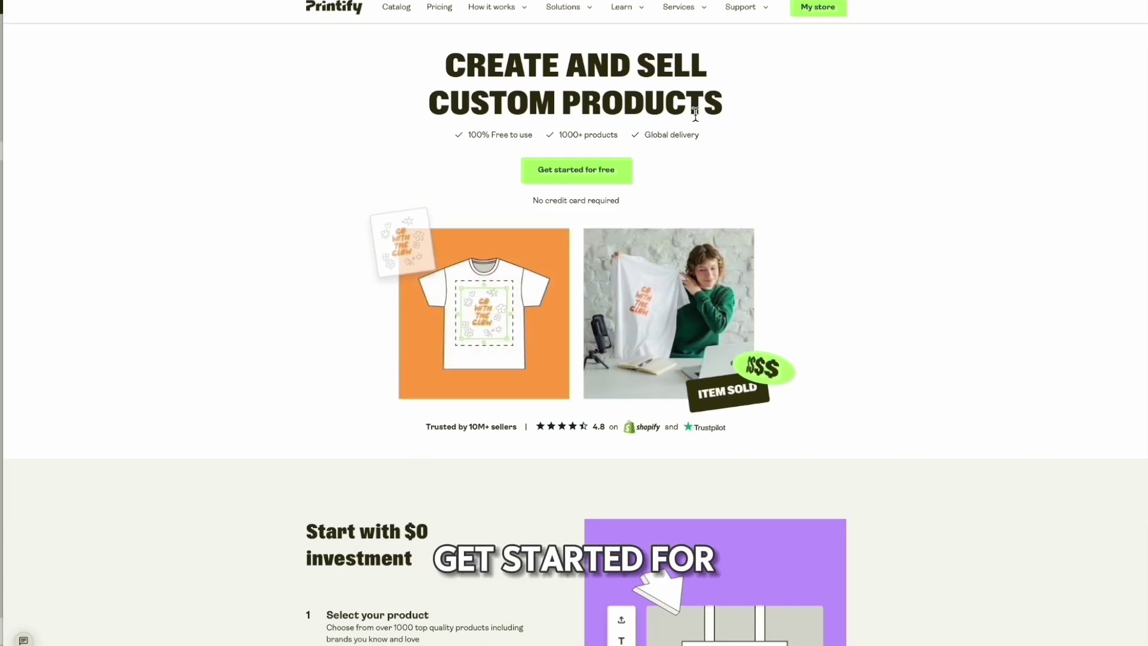
Step: Look through the Printify homepage, examining the getting-started steps, the bestseller product categories and the earnings calculator
scroll(608, 173, down, 3)
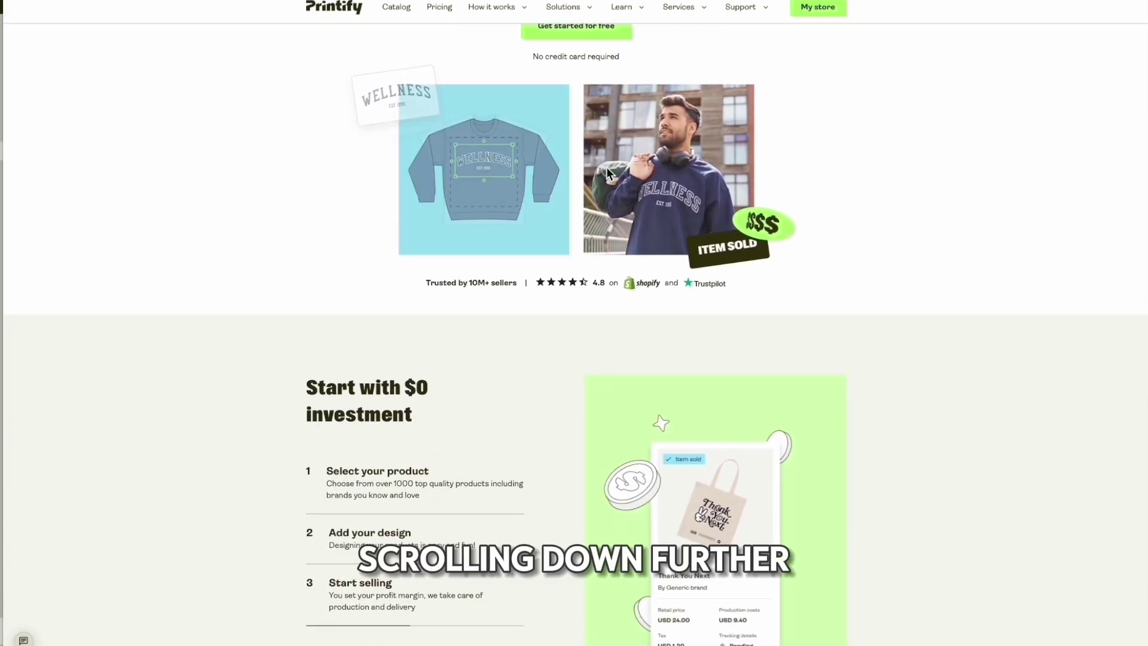
scroll(607, 167, up, 2)
scroll(592, 162, down, 1)
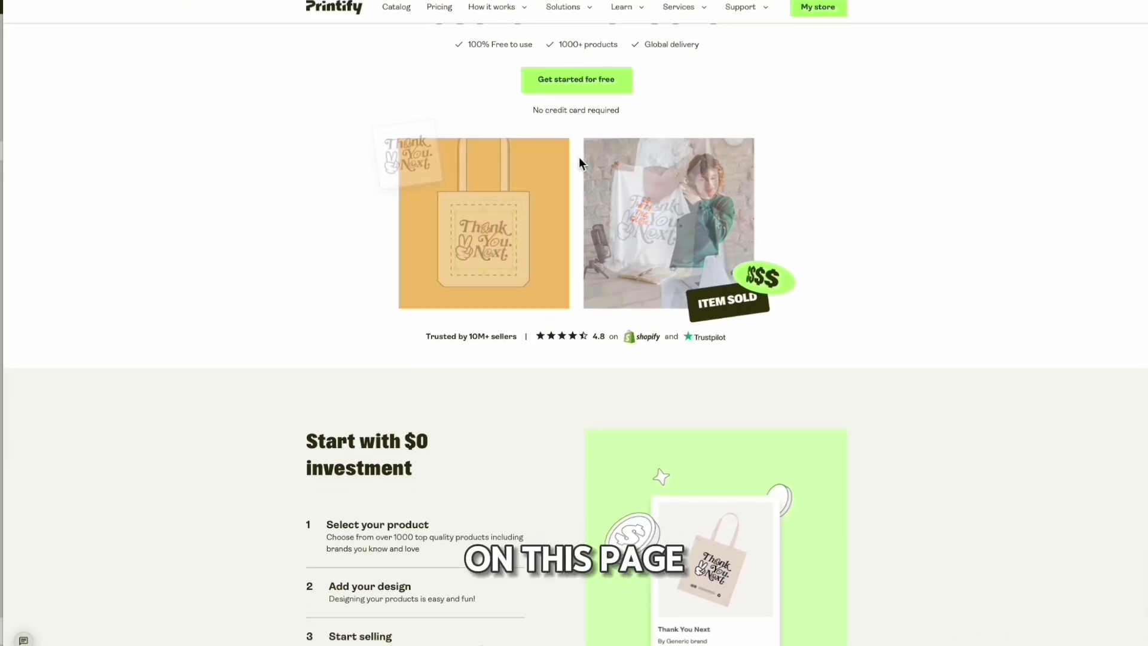
scroll(579, 160, down, 5)
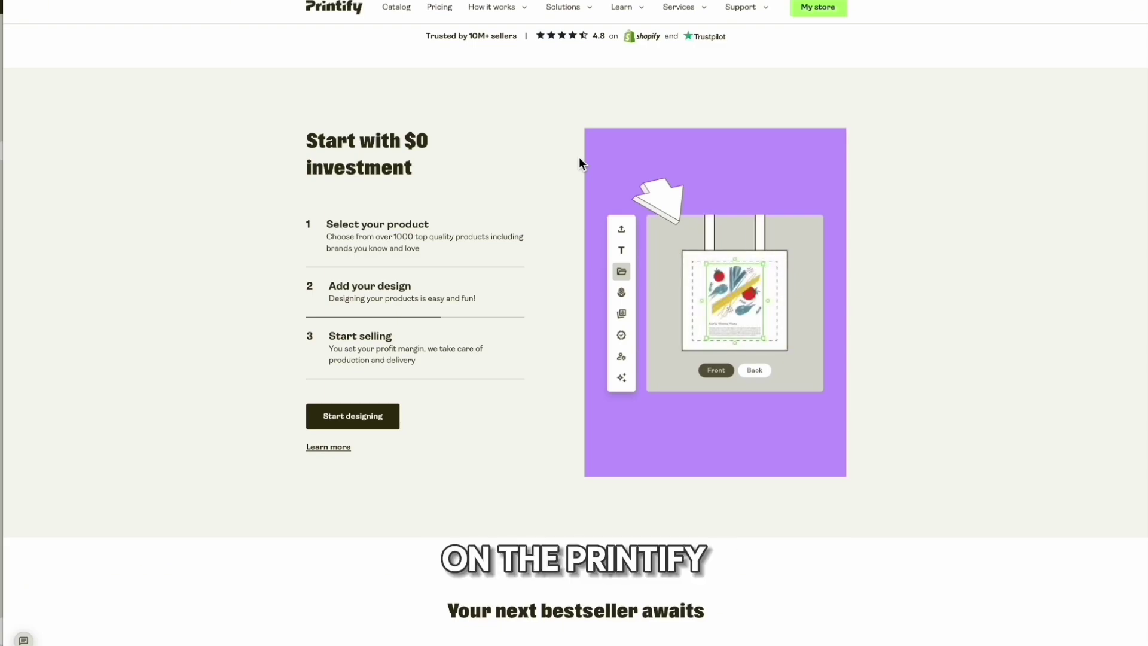
scroll(537, 259, down, 1)
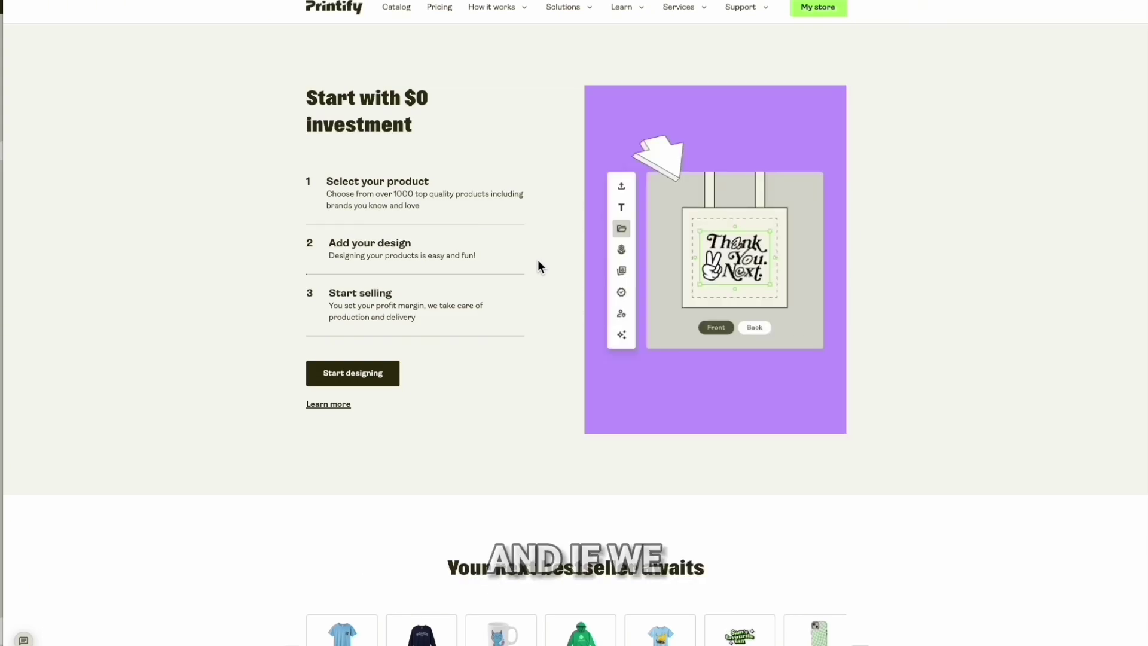
scroll(538, 263, down, 2)
scroll(539, 263, down, 2)
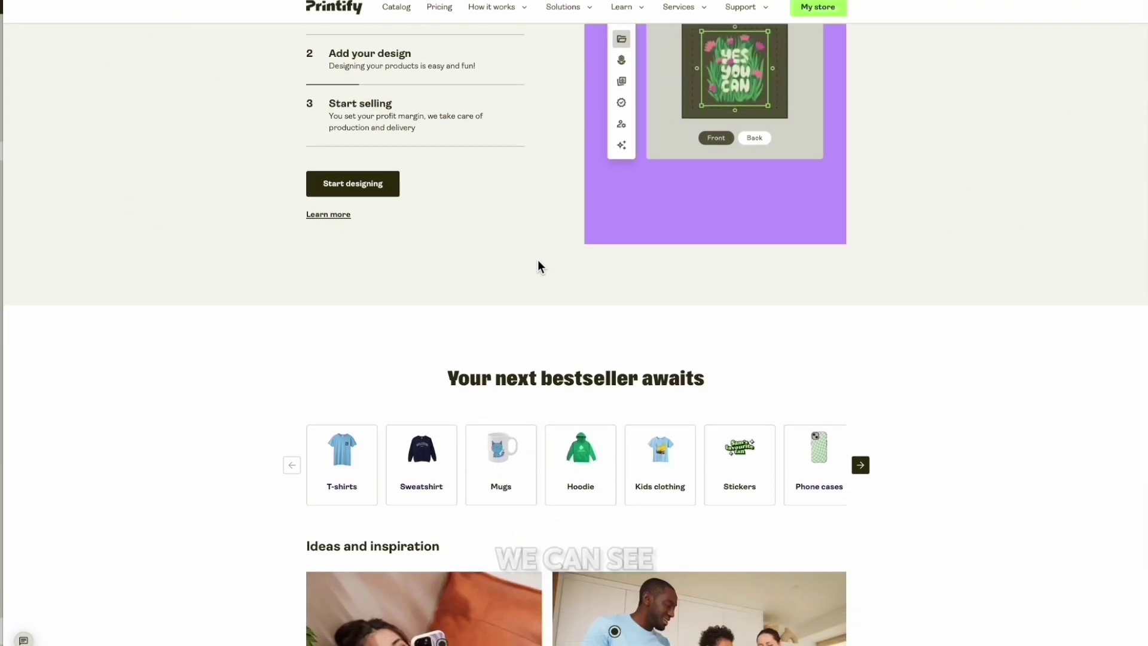
scroll(538, 263, down, 1)
scroll(539, 263, down, 2)
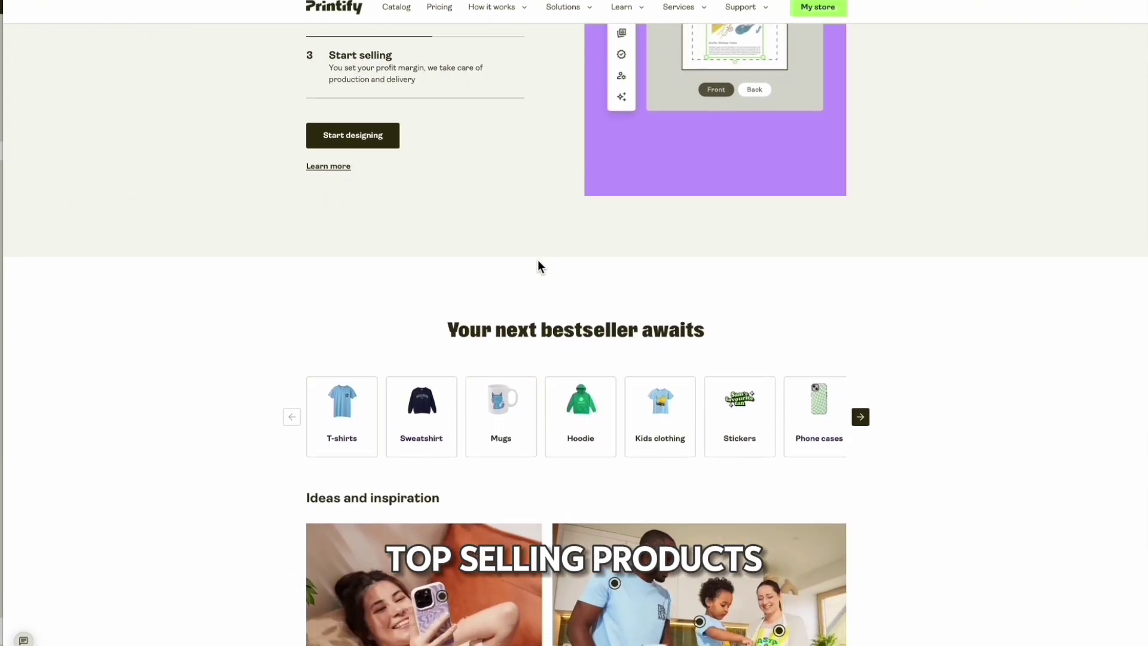
scroll(540, 266, down, 2)
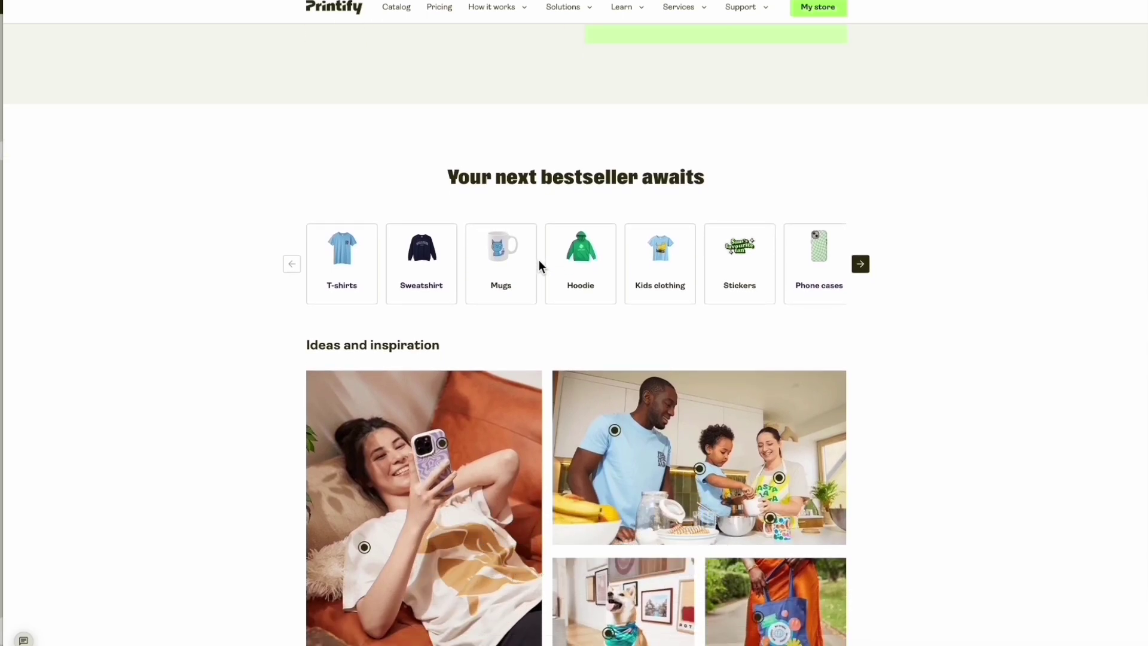
scroll(540, 265, down, 1)
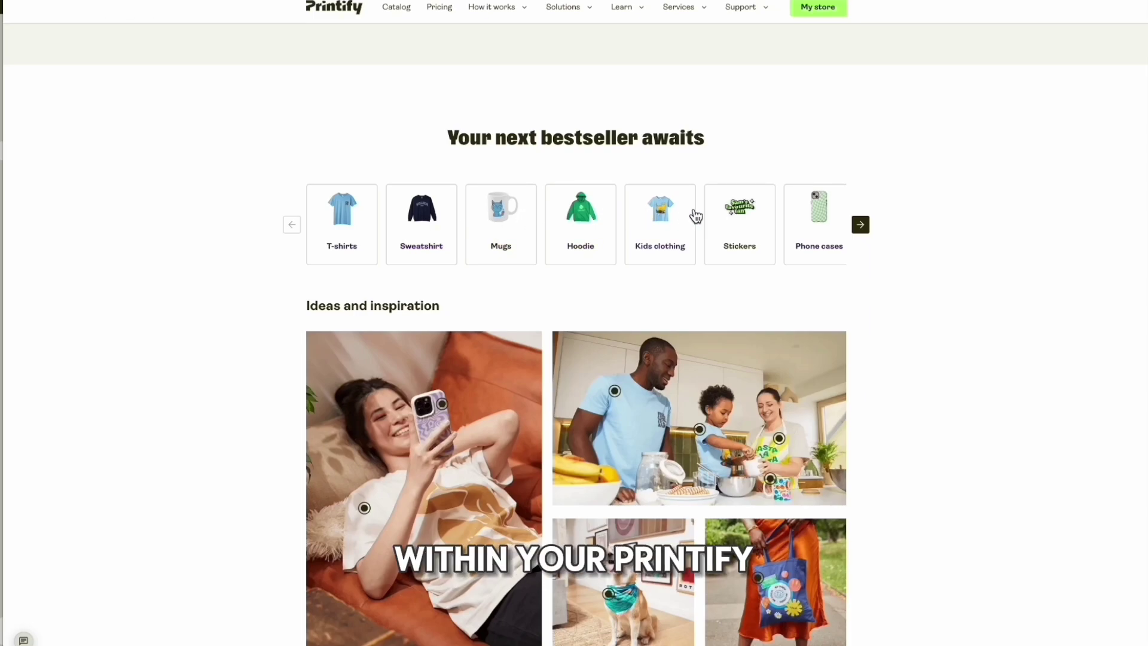
scroll(535, 213, down, 4)
scroll(535, 213, down, 6)
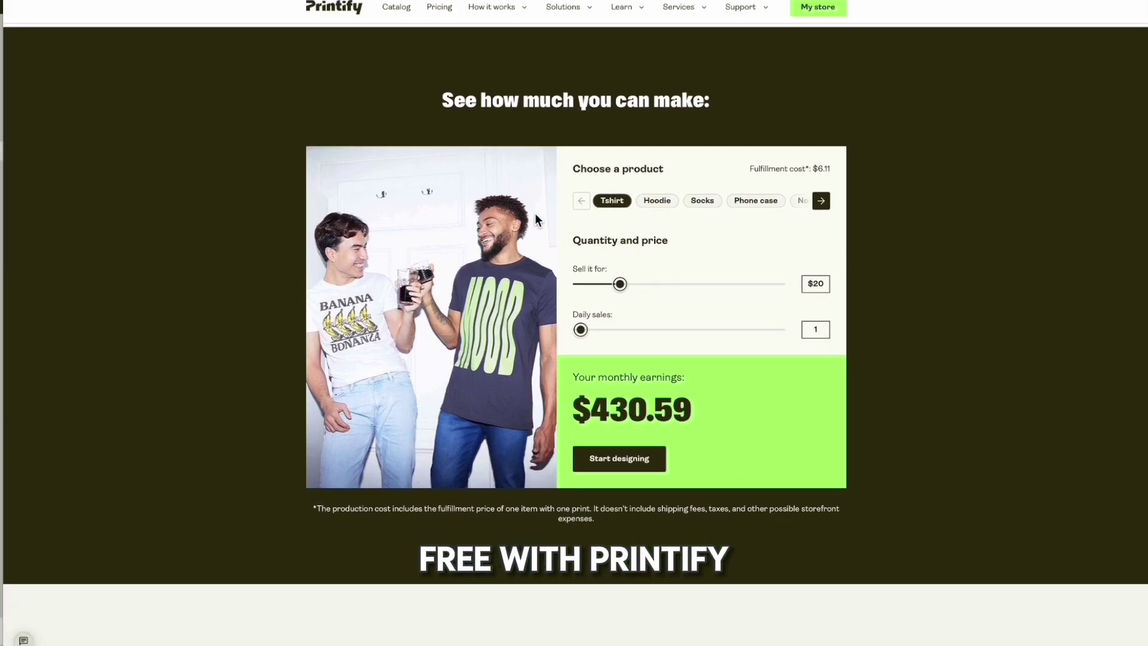
scroll(554, 180, up, 2)
scroll(553, 185, down, 4)
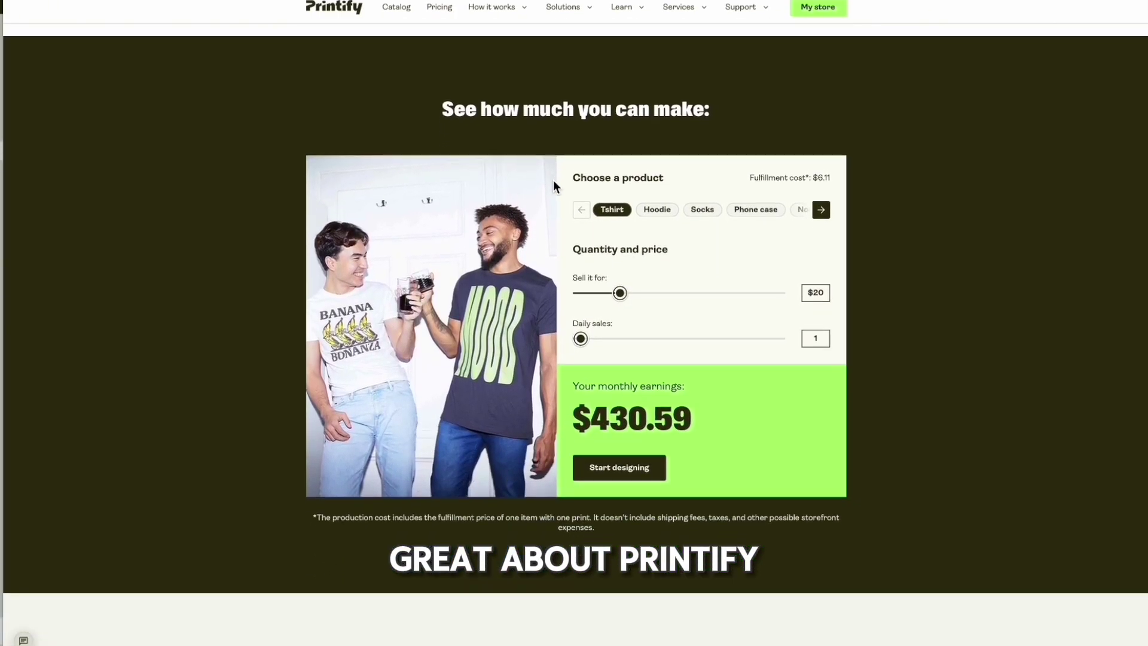
scroll(553, 180, down, 2)
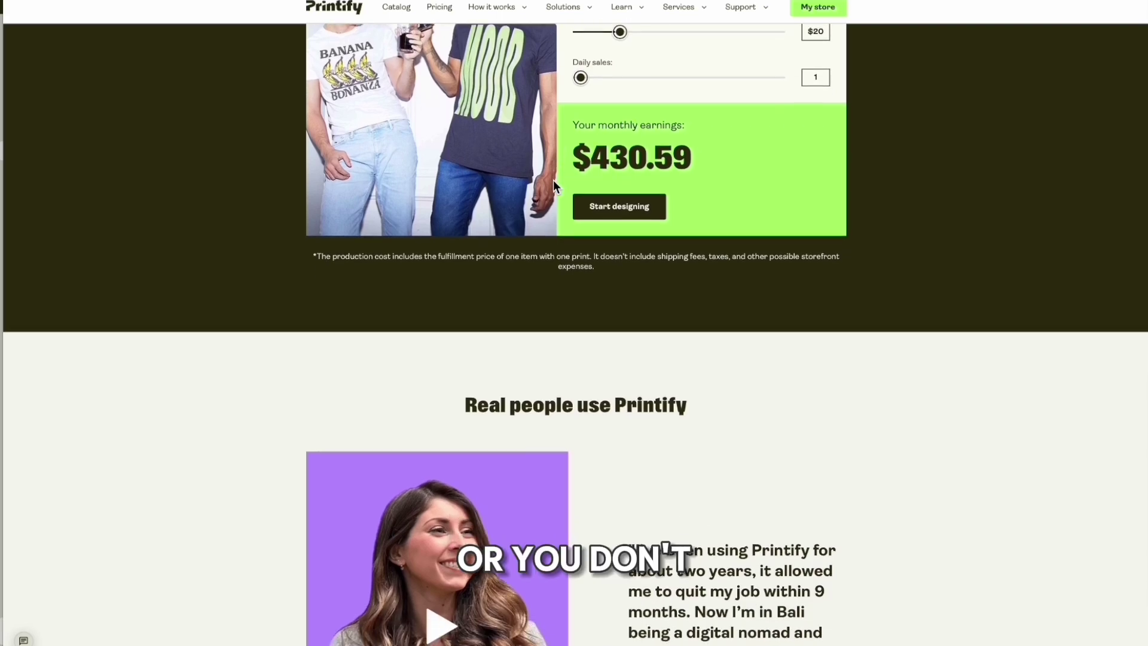
scroll(553, 181, up, 3)
scroll(554, 180, down, 1)
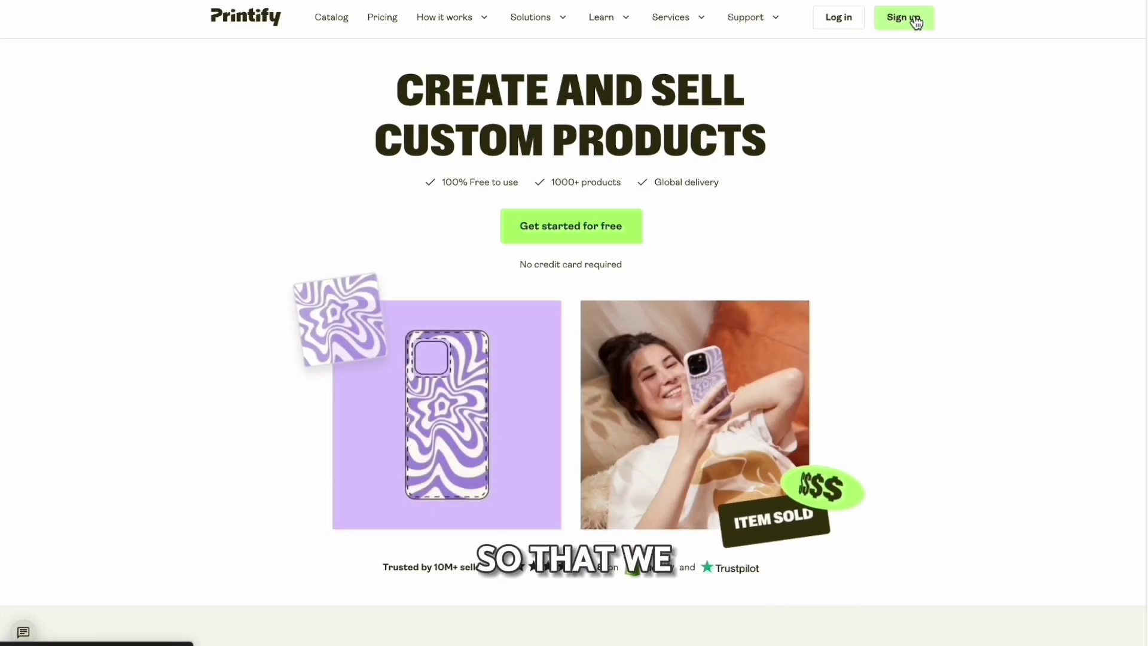
Step: Sign up for a free Printify account with the business e-mail address and an account password
click(916, 20)
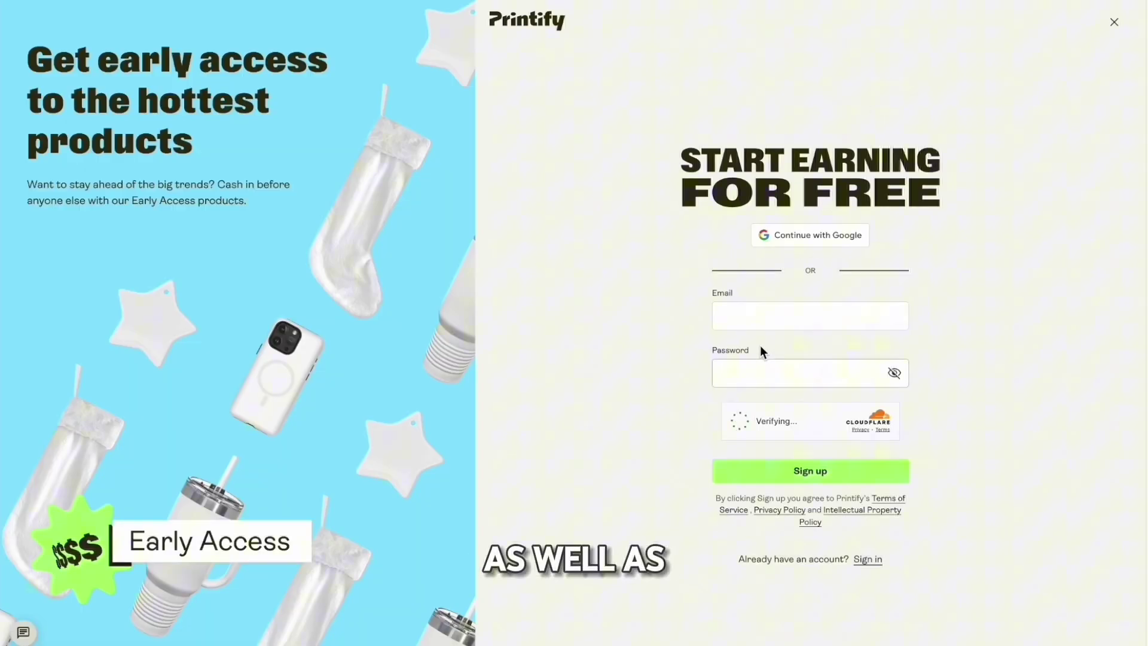
click(747, 315)
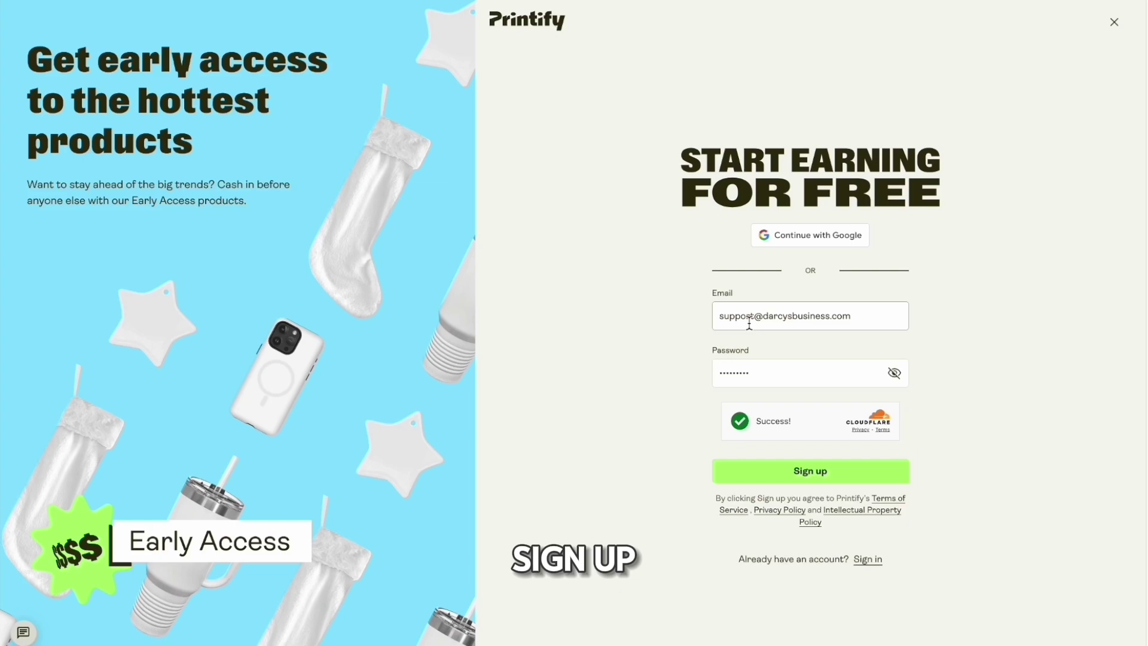
click(741, 461)
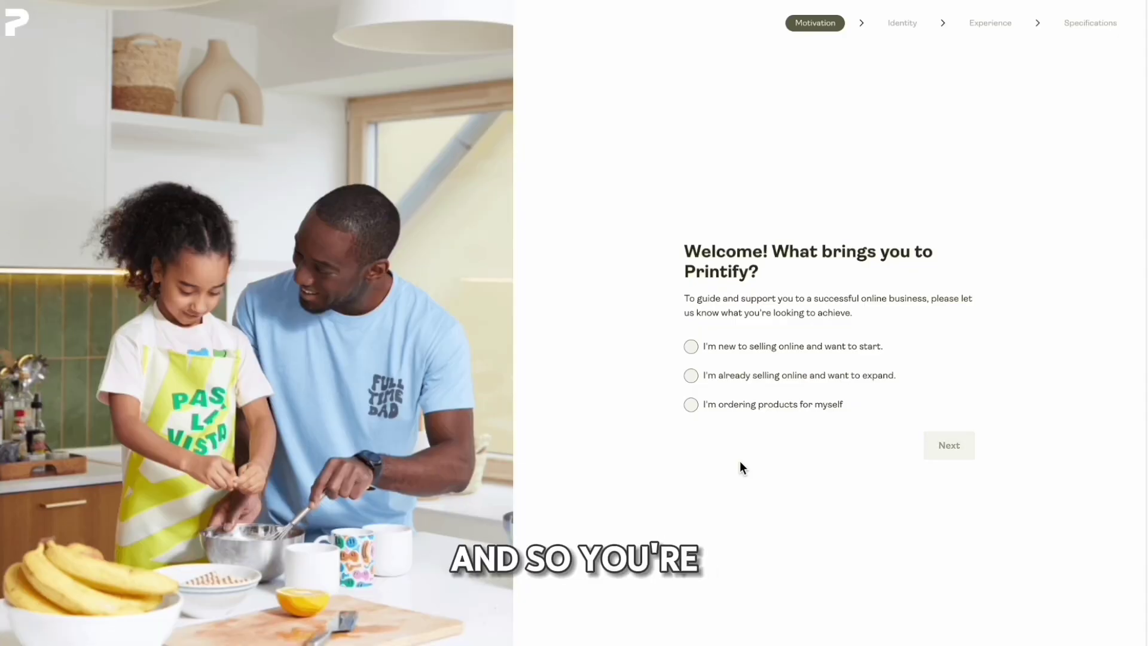
Step: Complete the onboarding questions as new to selling online, an Individual seller, with the United States as the target market
click(692, 348)
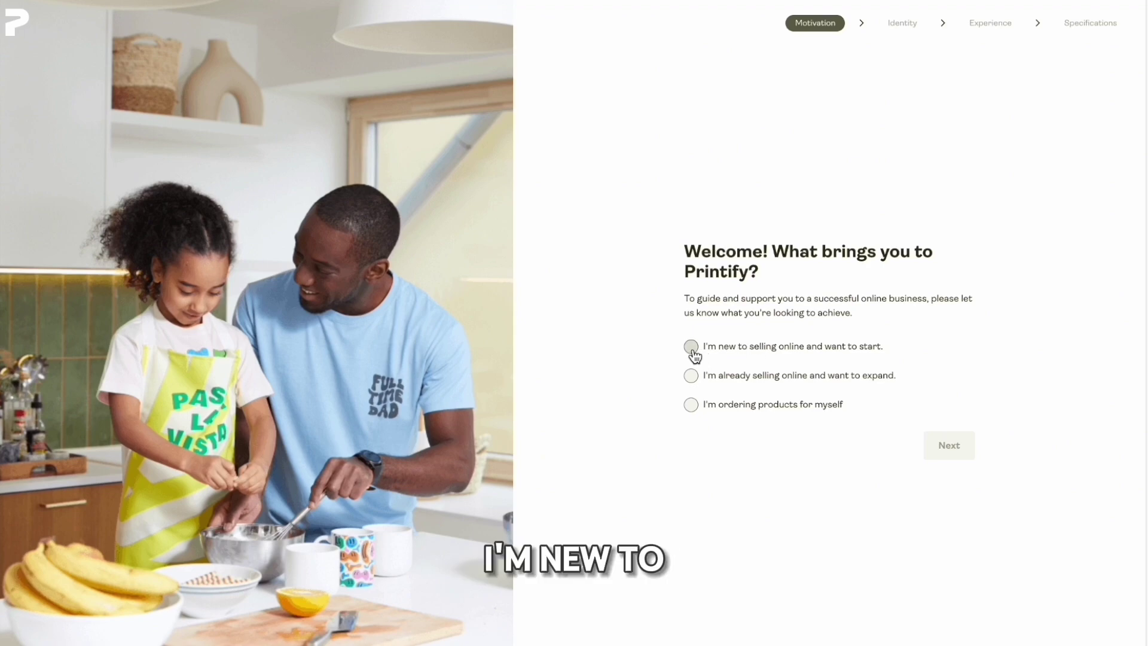
click(950, 446)
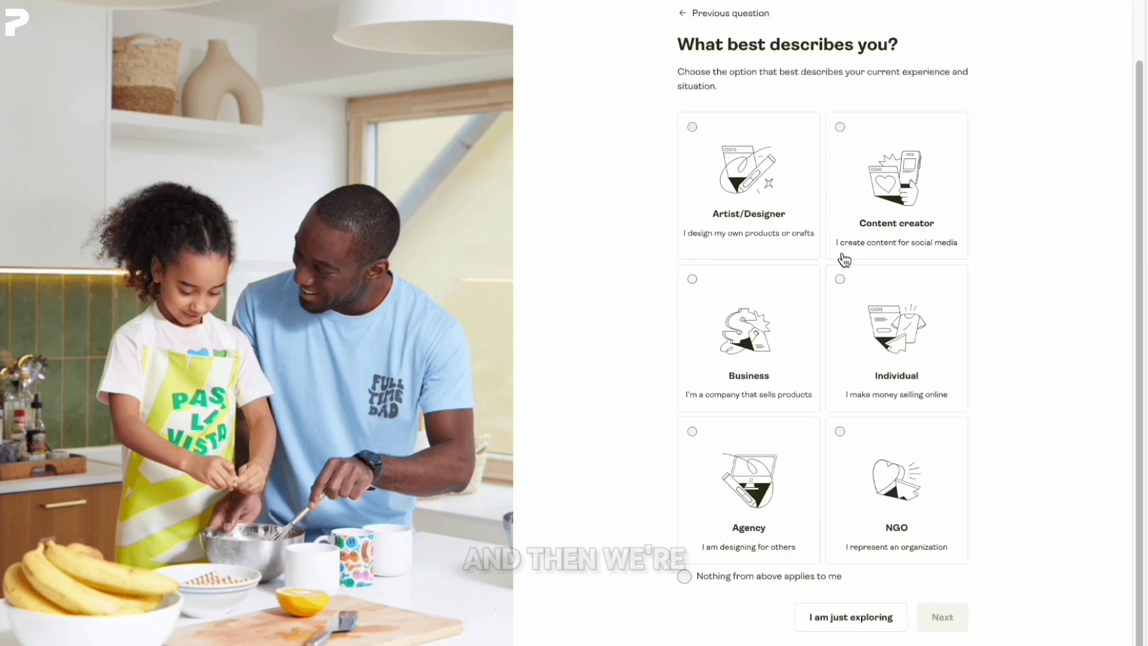
click(880, 359)
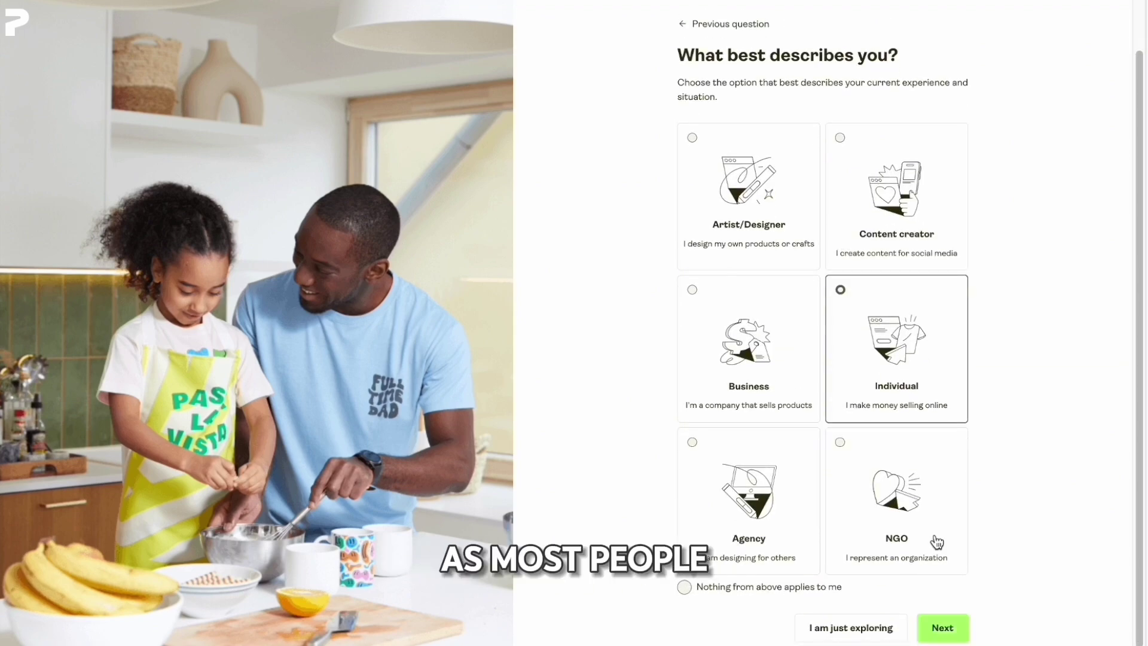
click(933, 625)
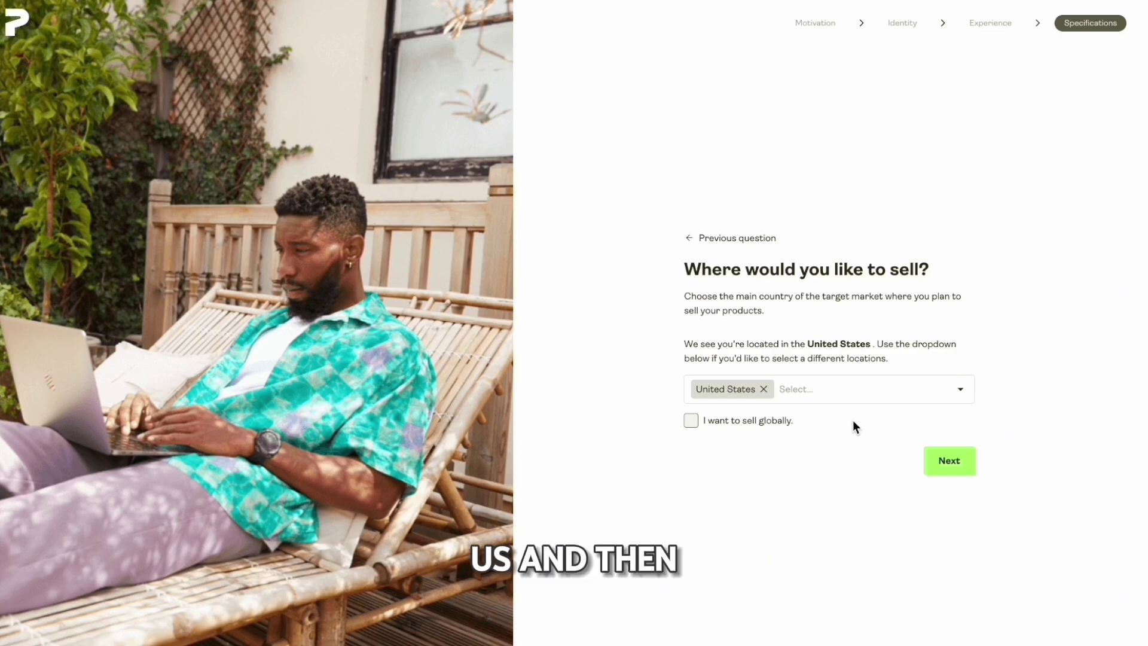
click(948, 464)
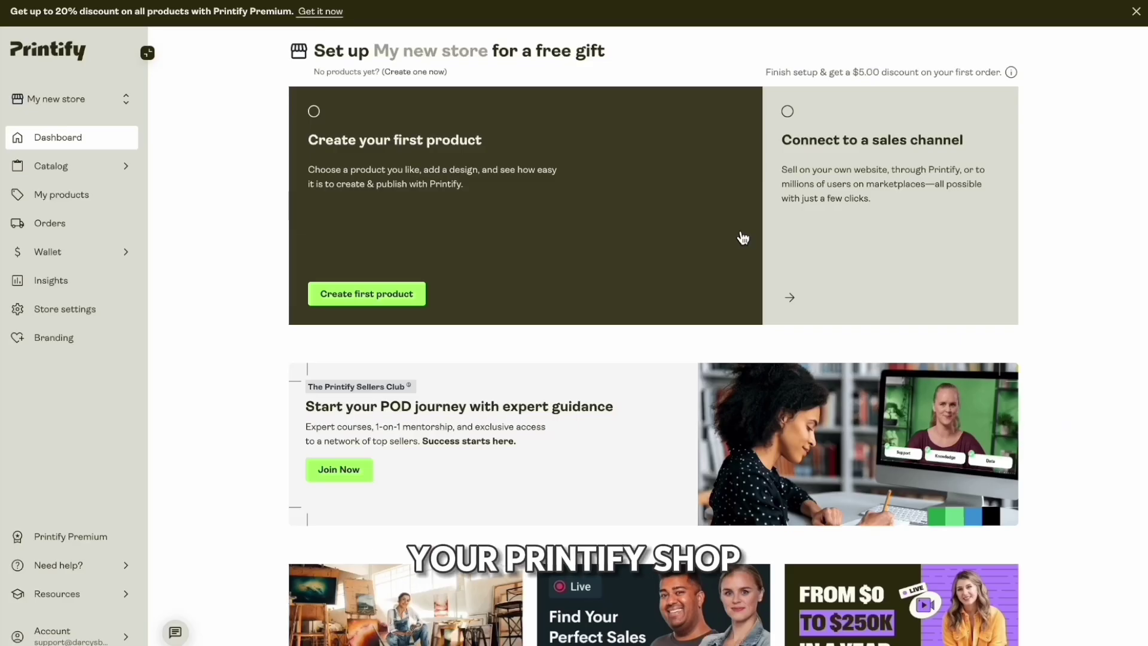
scroll(647, 255, down, 1)
scroll(647, 254, up, 2)
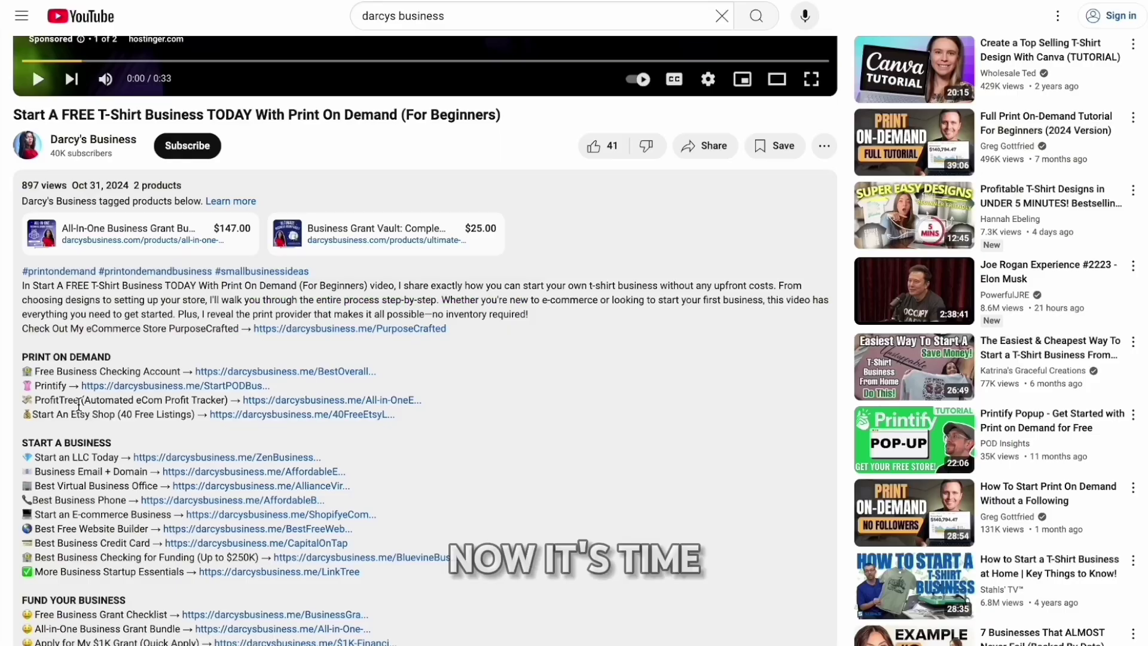
Step: Switch to YouTube, follow the "Start an E-commerce Business" link in the video description, and create a Shopify account with the e-mail and password
scroll(79, 404, up, 7)
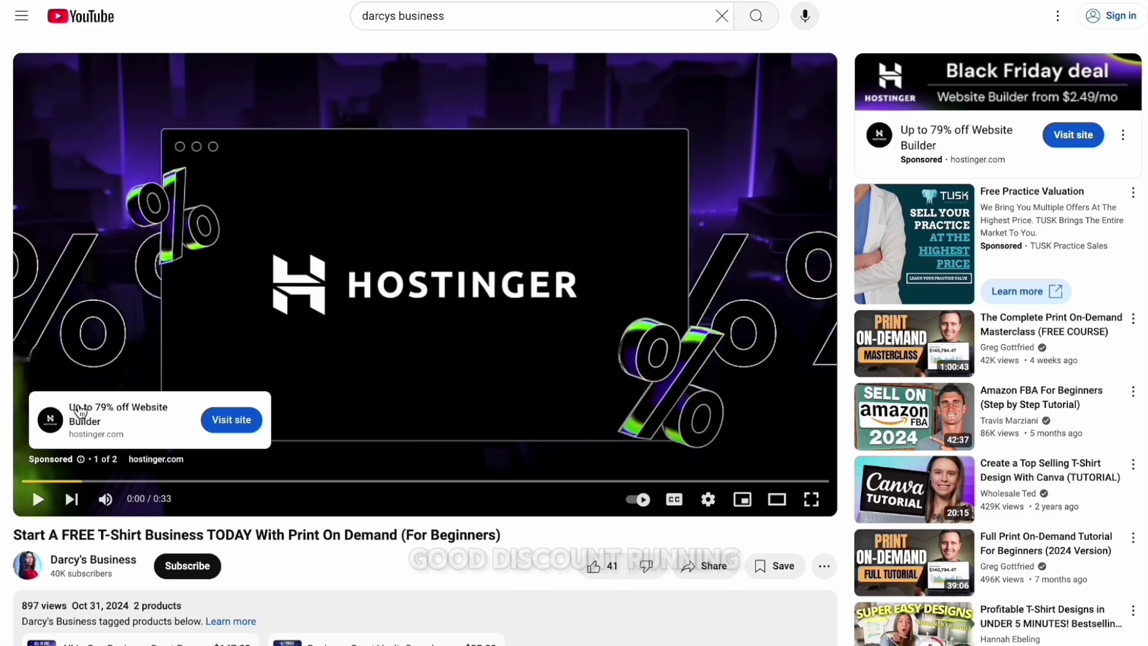
scroll(79, 410, down, 2)
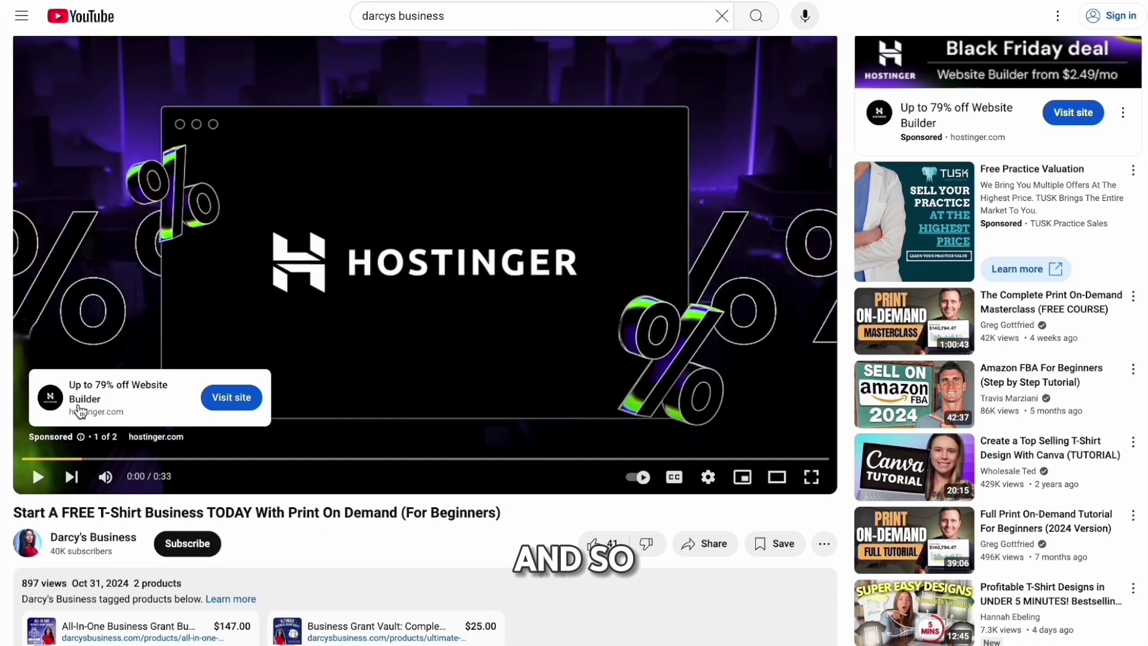
scroll(284, 268, down, 4)
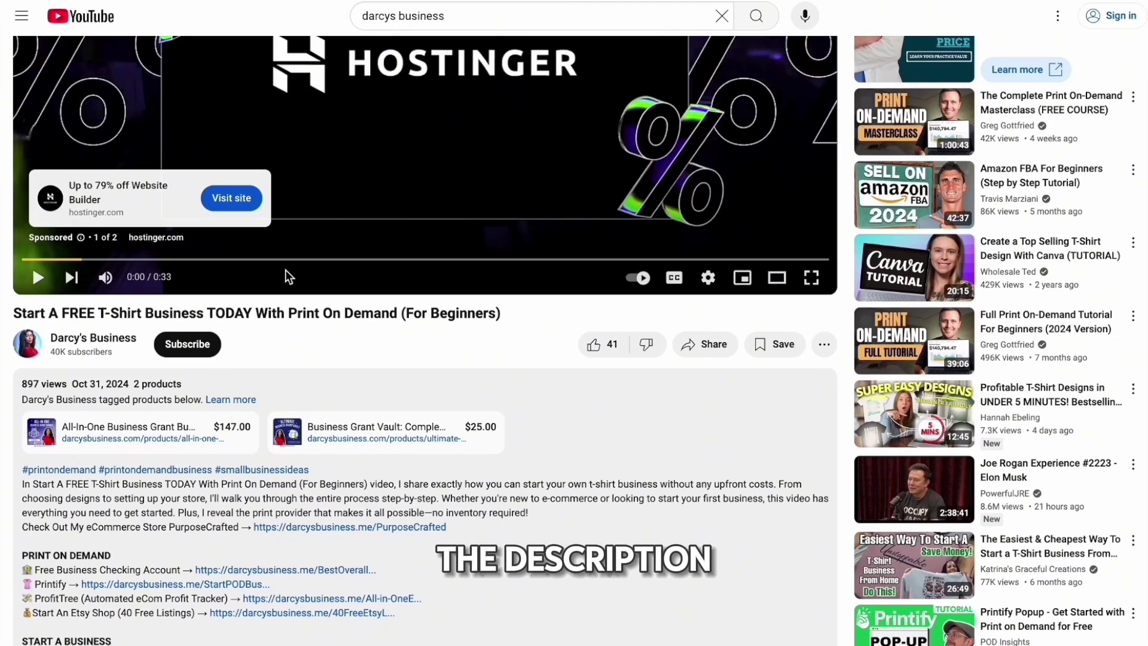
scroll(285, 268, down, 3)
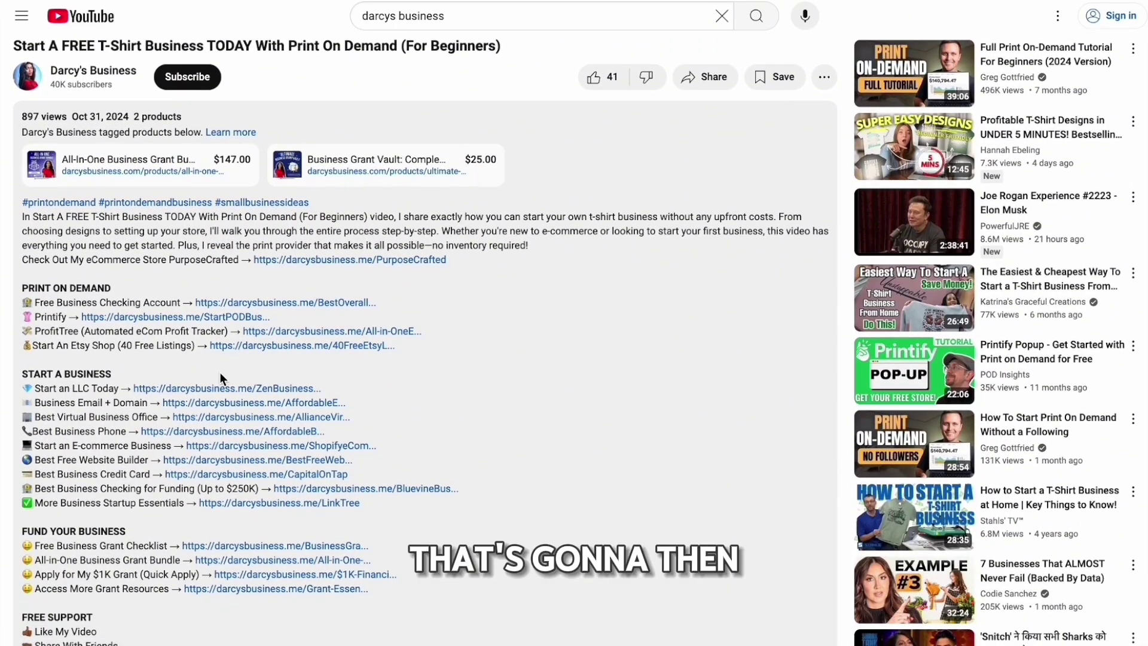
click(202, 448)
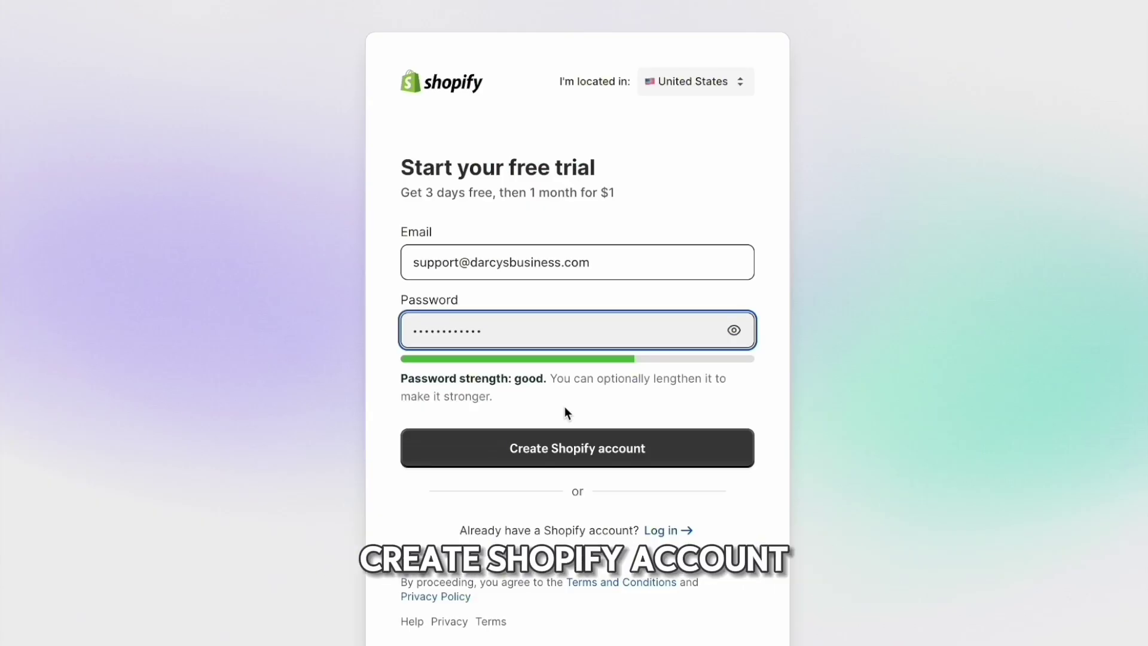
click(570, 447)
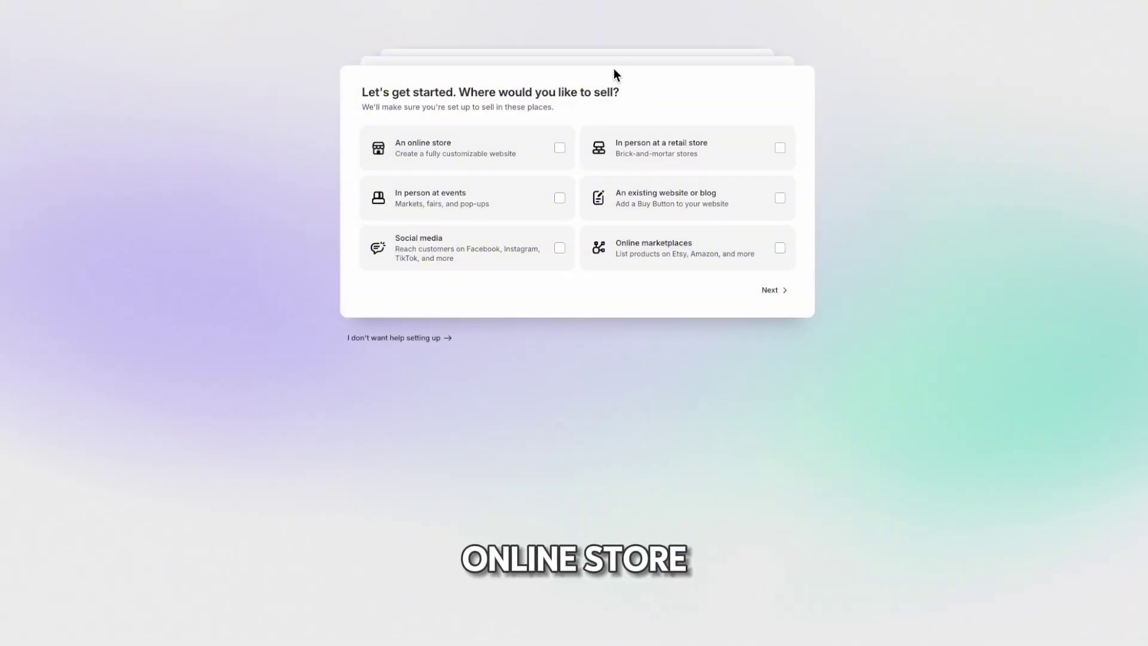
Step: Answer the Shopify setup questions with "An online store" and "I'm just starting", and choose to try the Basic plan
click(565, 151)
click(770, 293)
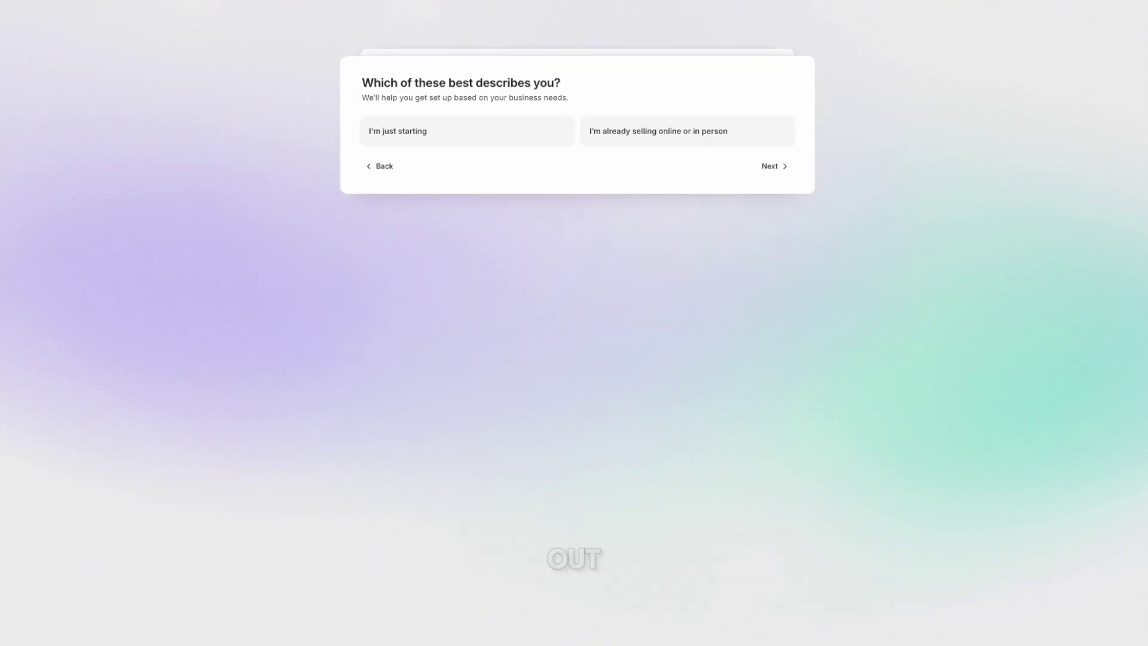
click(520, 143)
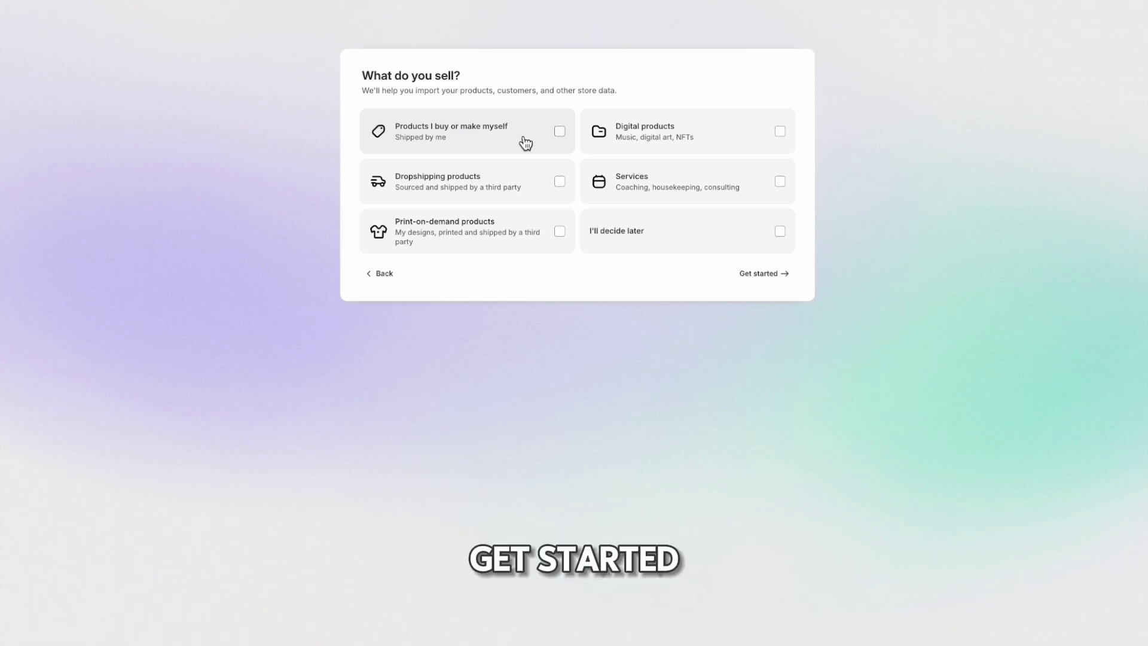
click(777, 274)
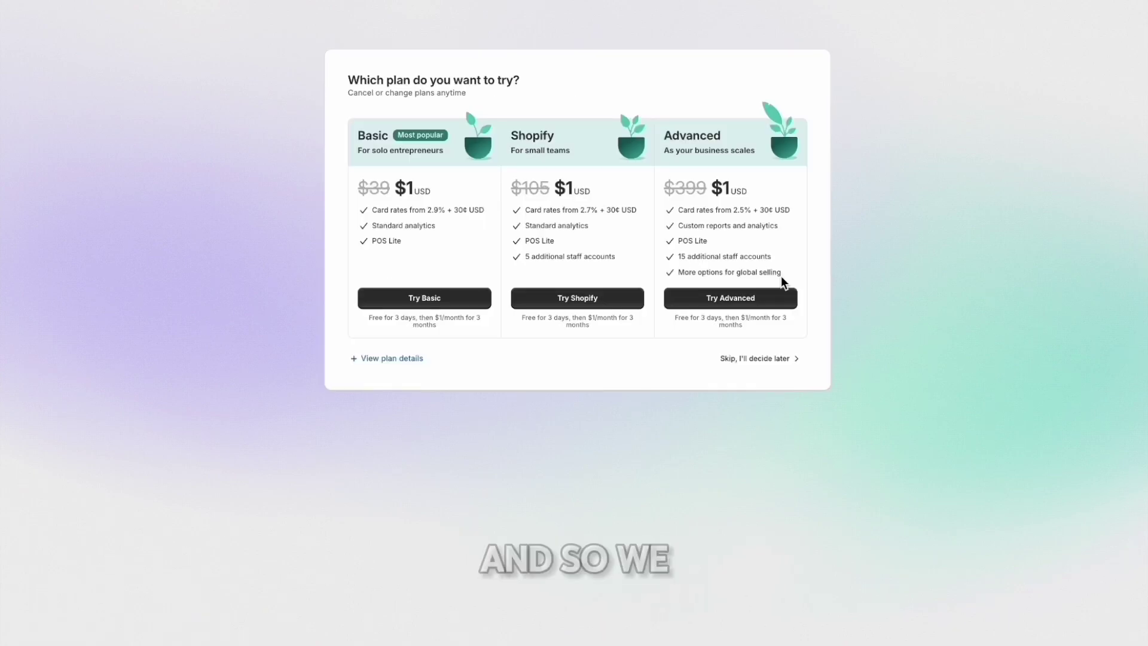
click(442, 299)
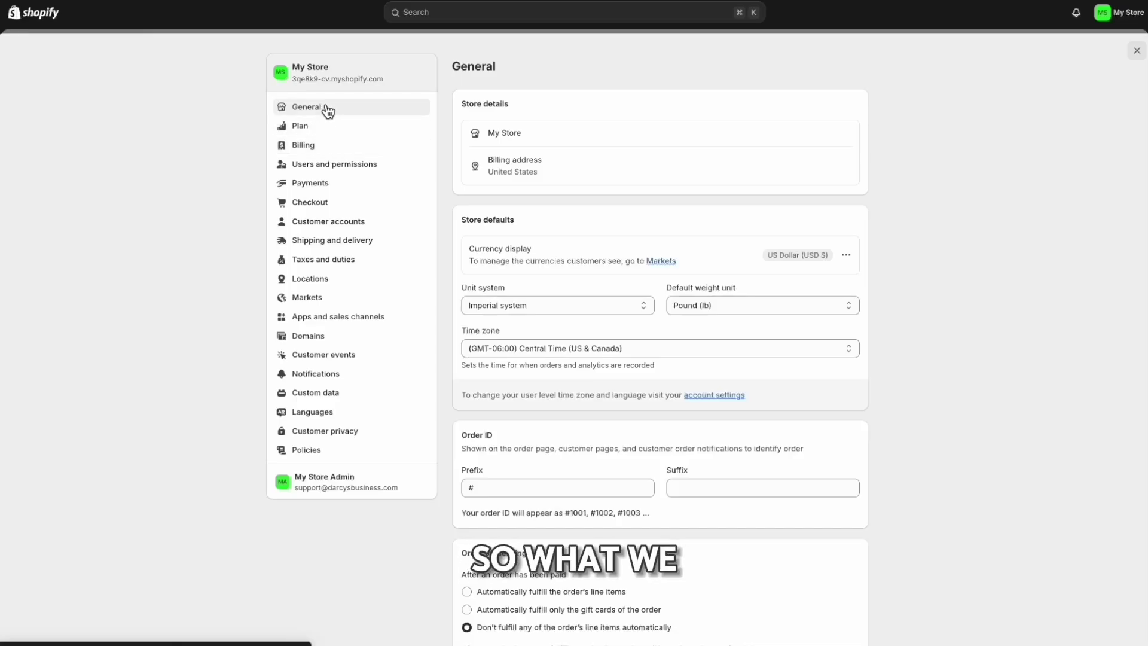
Step: Copy the new store's myshopify.com address from the Shopify store settings
drag(387, 79, 287, 79)
key(ctrl+c)
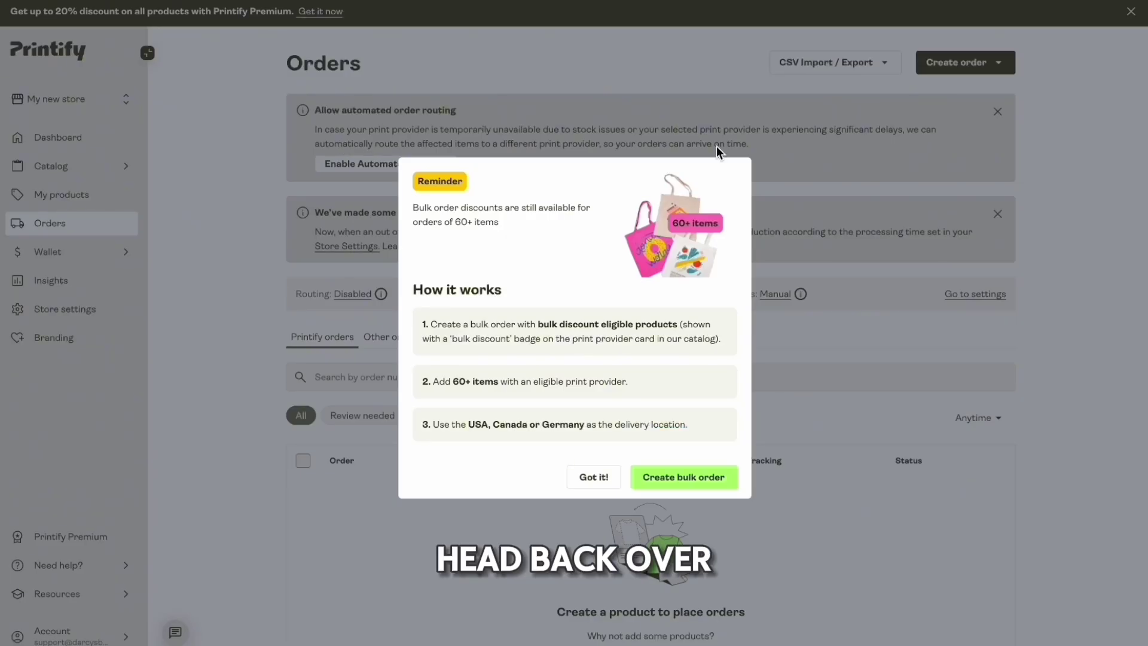
Step: Switch back to Printify, dismiss the bulk order reminder, and open the page for connecting a store to a sales channel
click(595, 476)
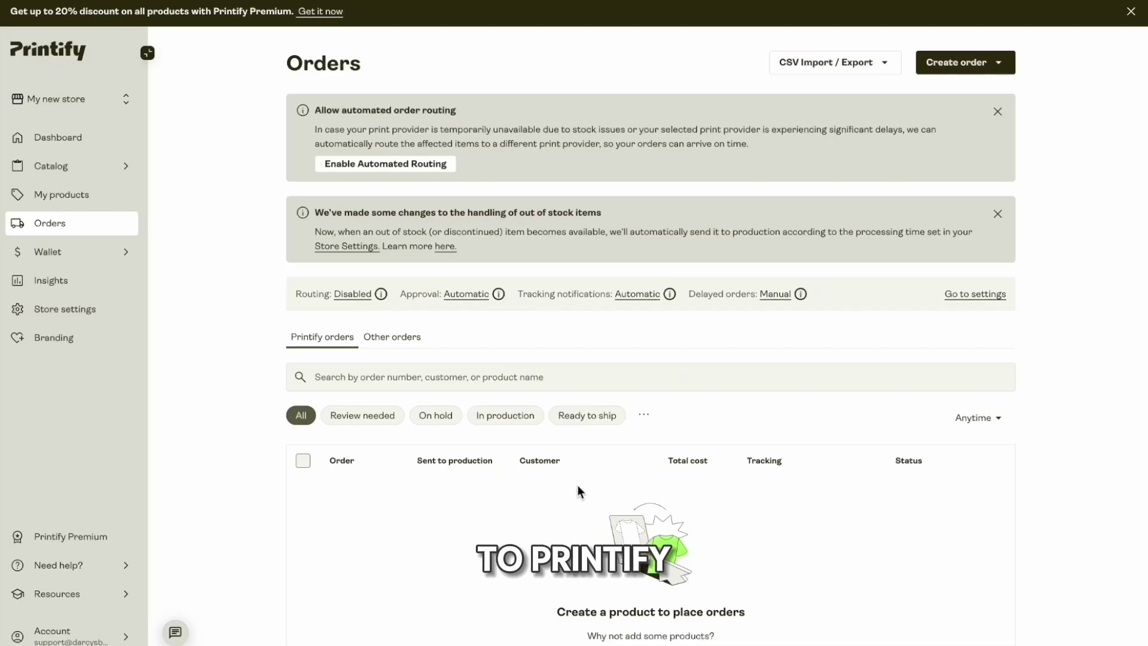
click(89, 139)
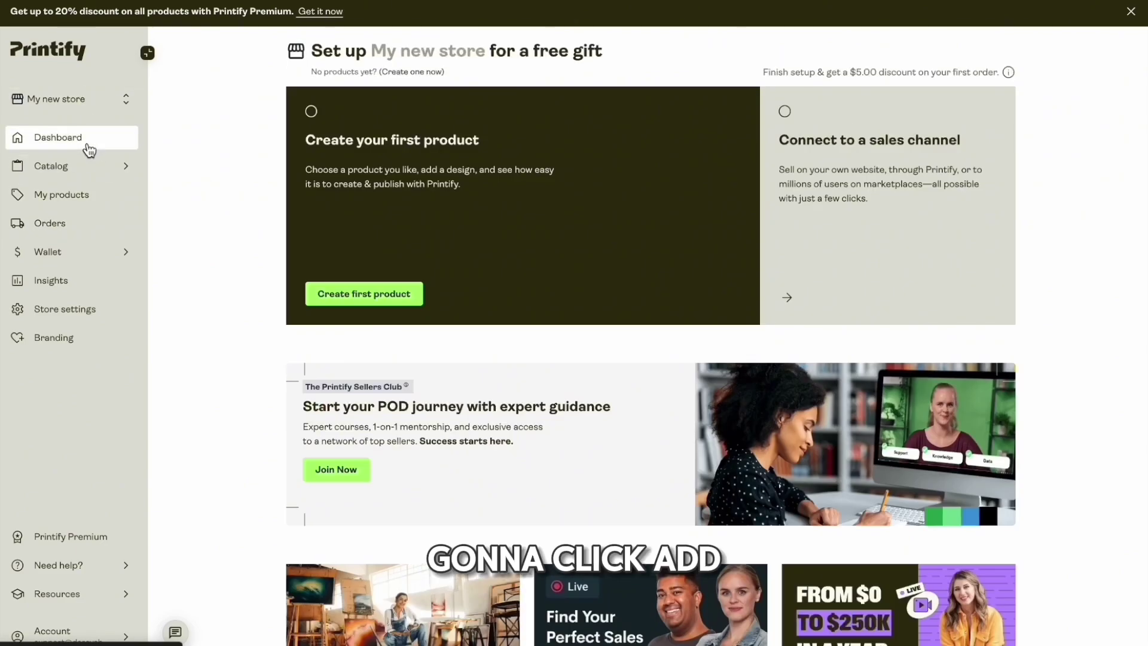
click(72, 99)
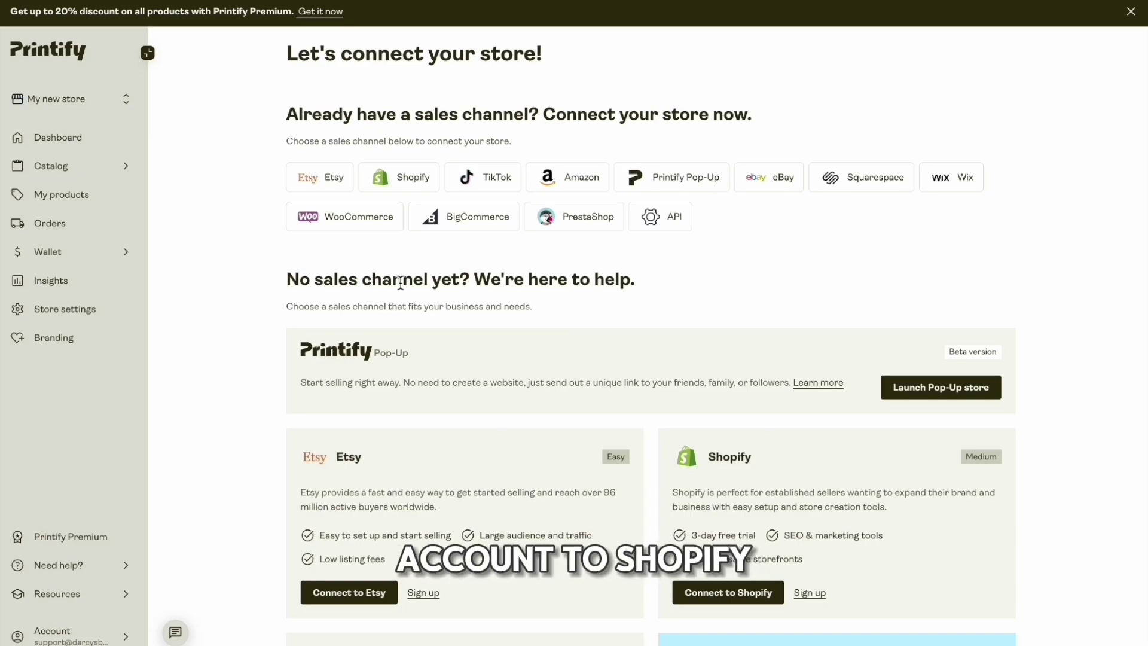
Step: Connect Printify to the Shopify store using the copied store address and install the Printify: Print on Demand app
scroll(400, 282, down, 5)
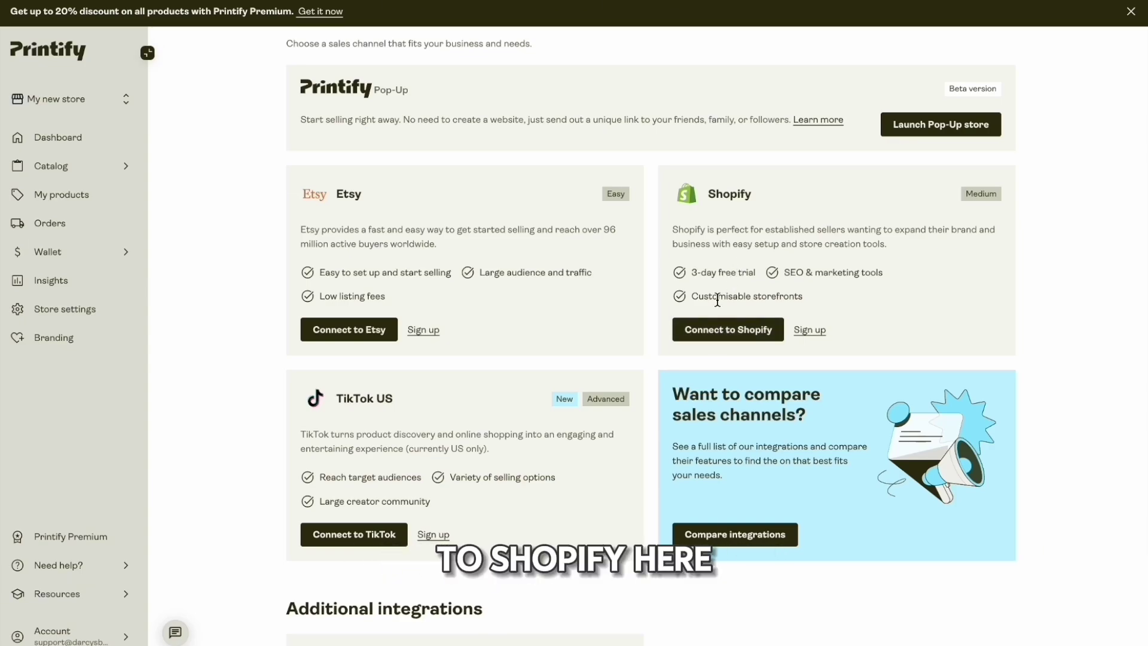
click(720, 330)
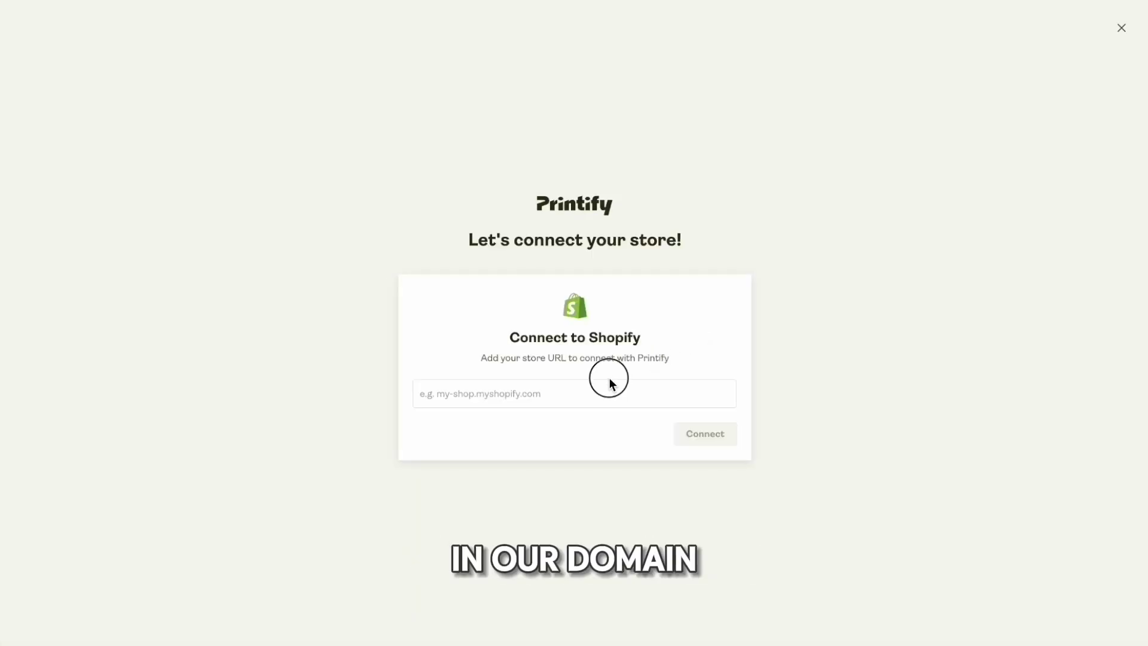
click(603, 398)
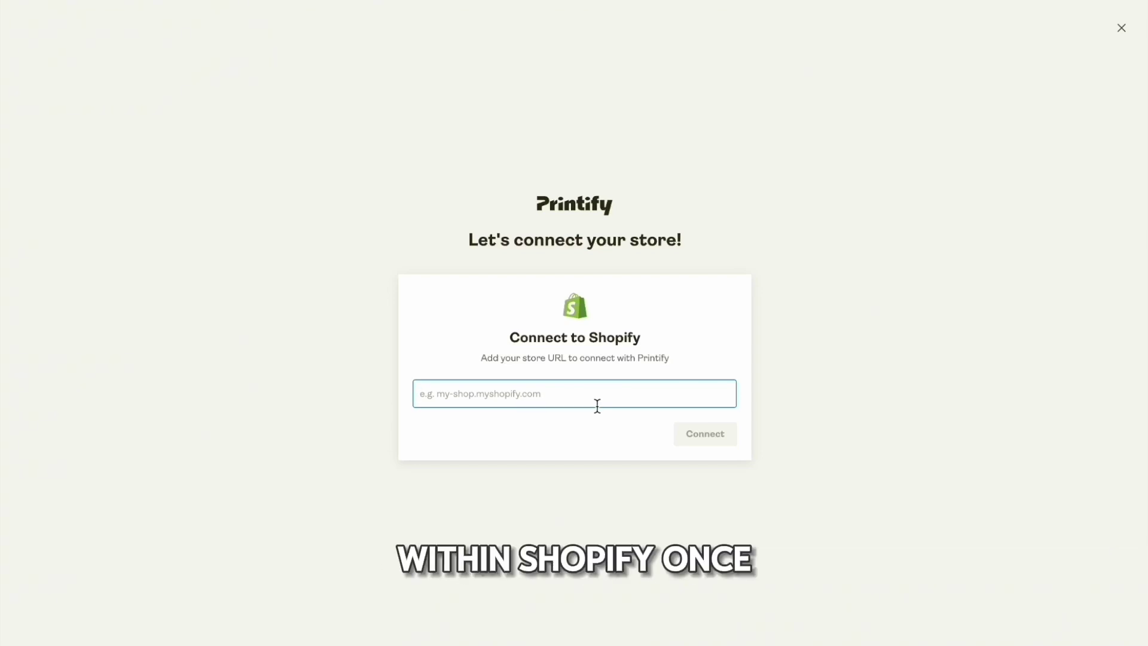
key(ctrl+v)
click(697, 440)
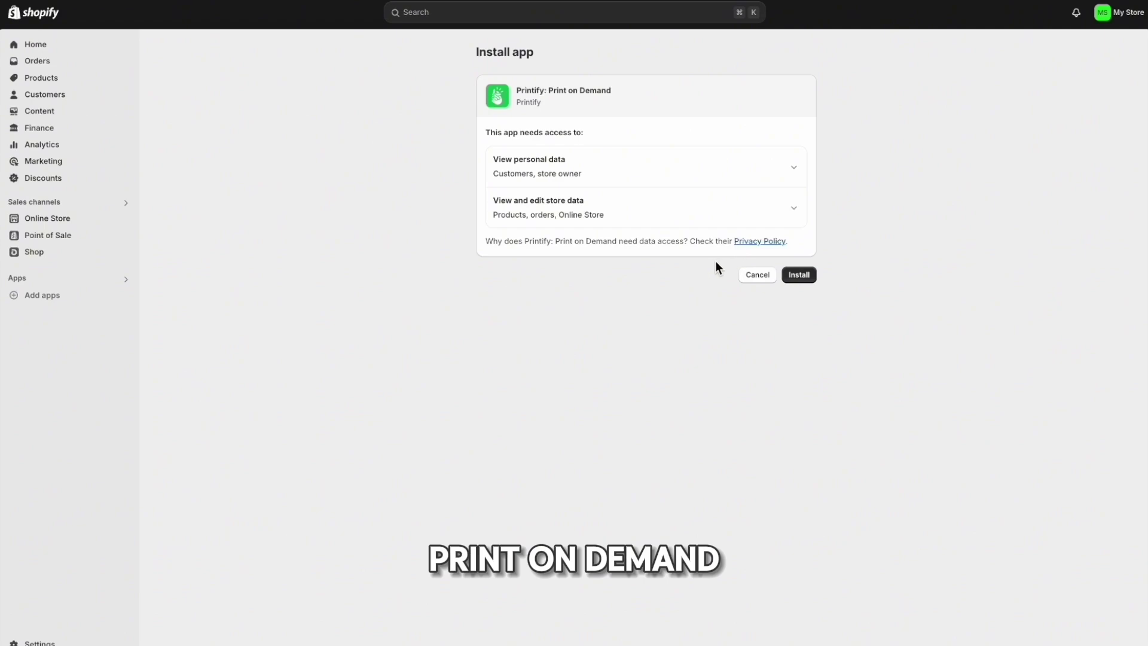
click(806, 275)
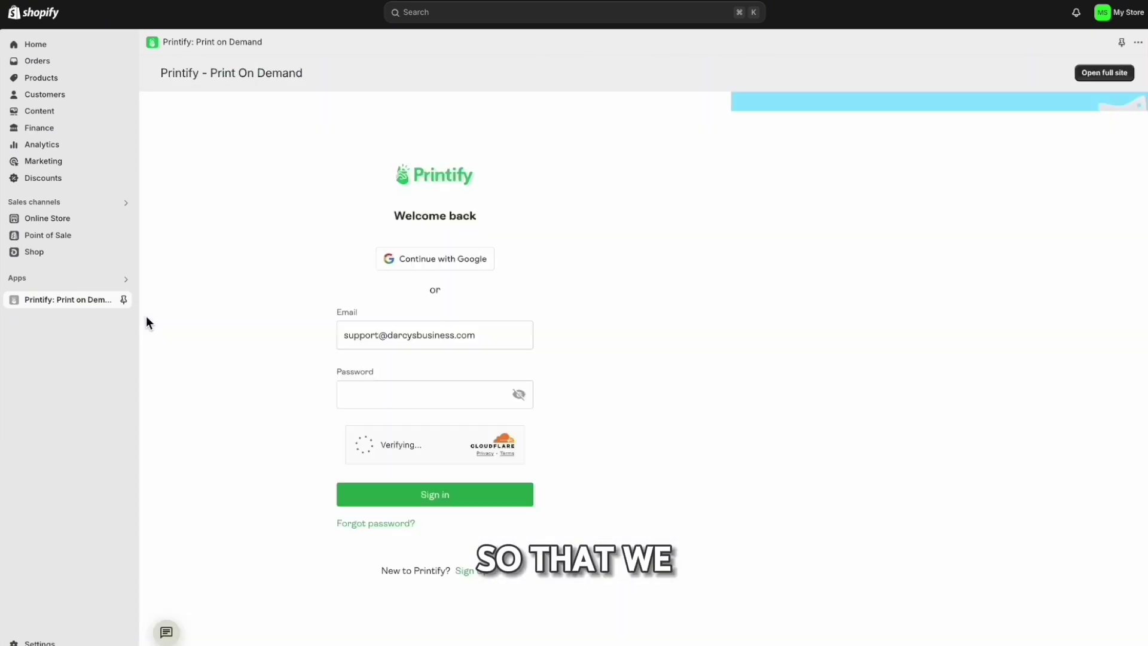
Step: Pin the Printify: Print on Demand app in Shopify and sign in to Printify with the account password
click(123, 300)
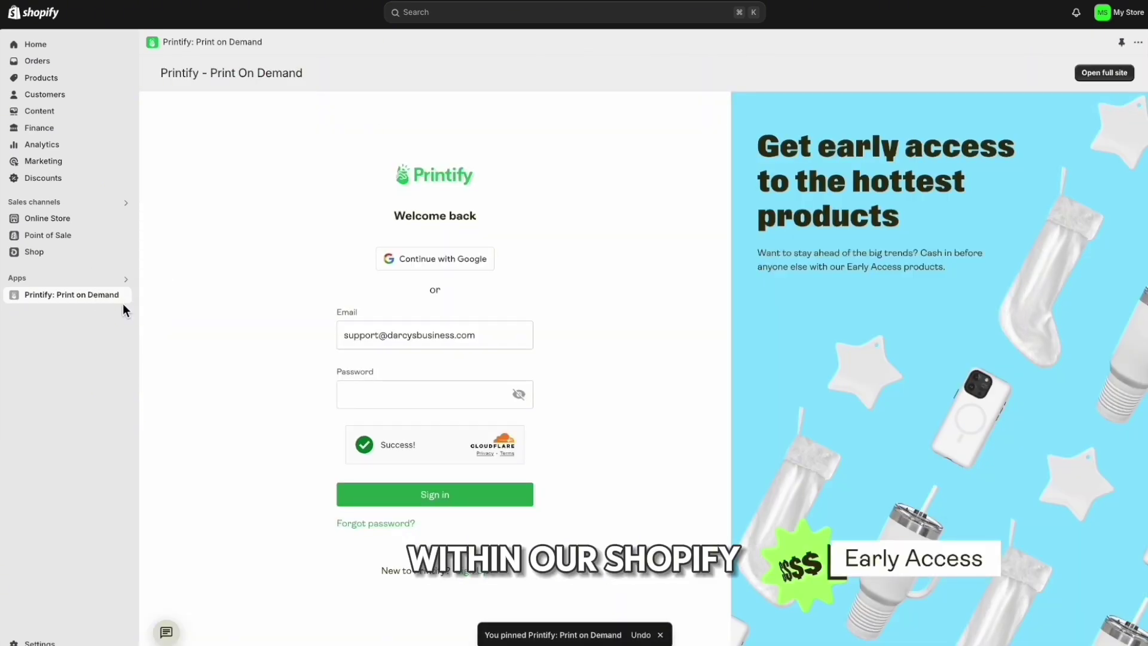
click(358, 391)
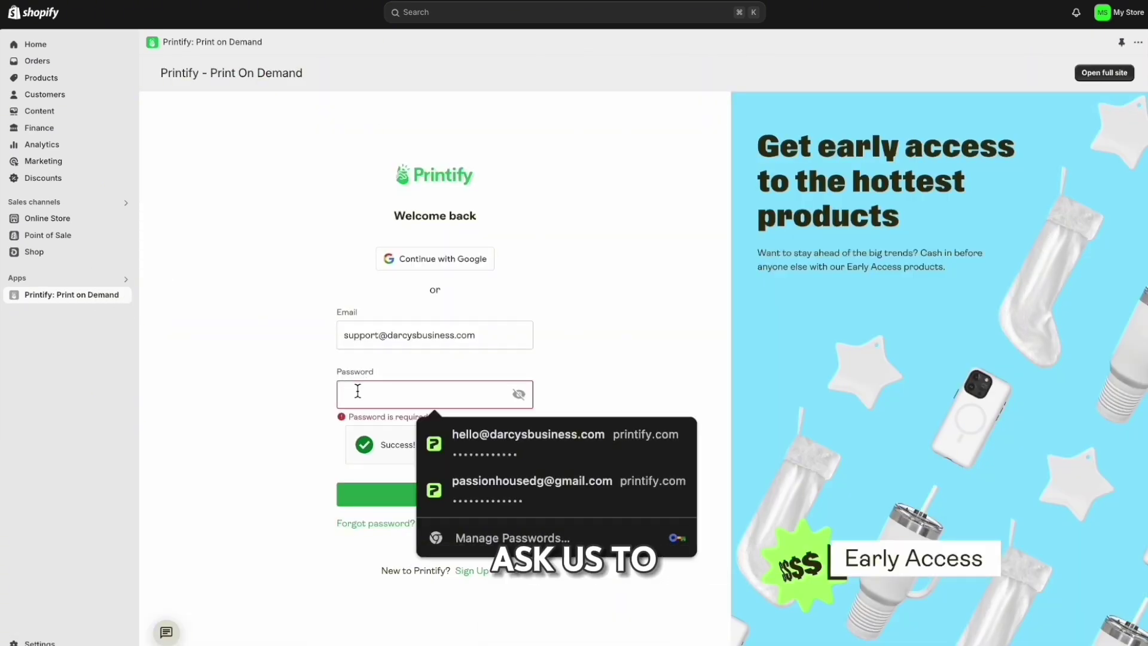
key(ctrl+v)
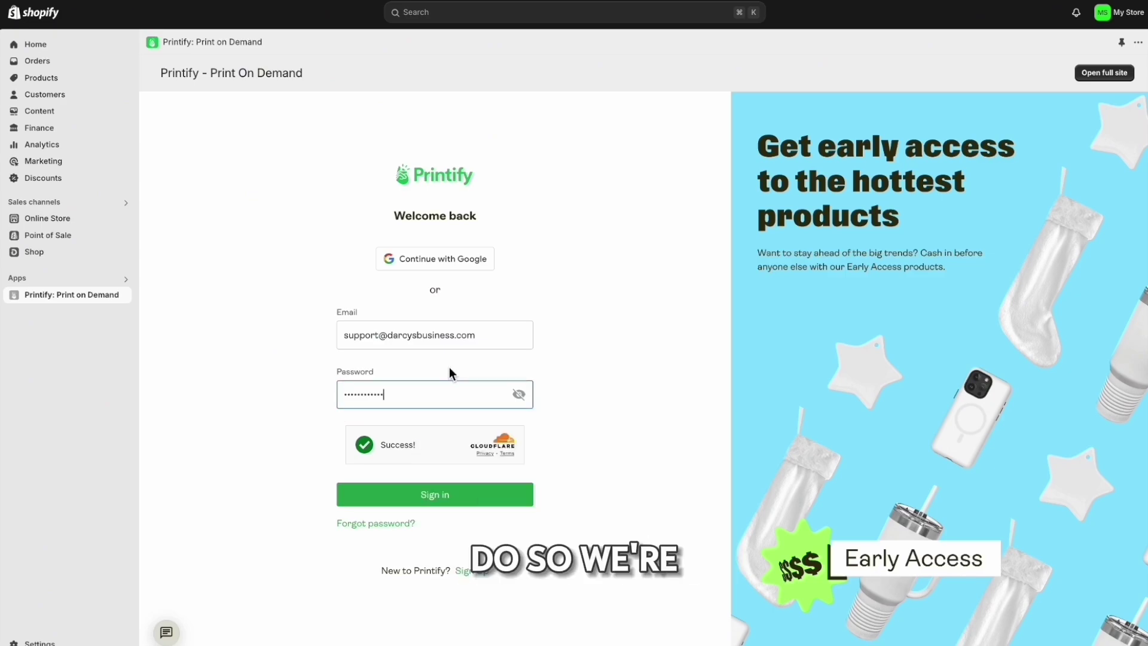
click(369, 493)
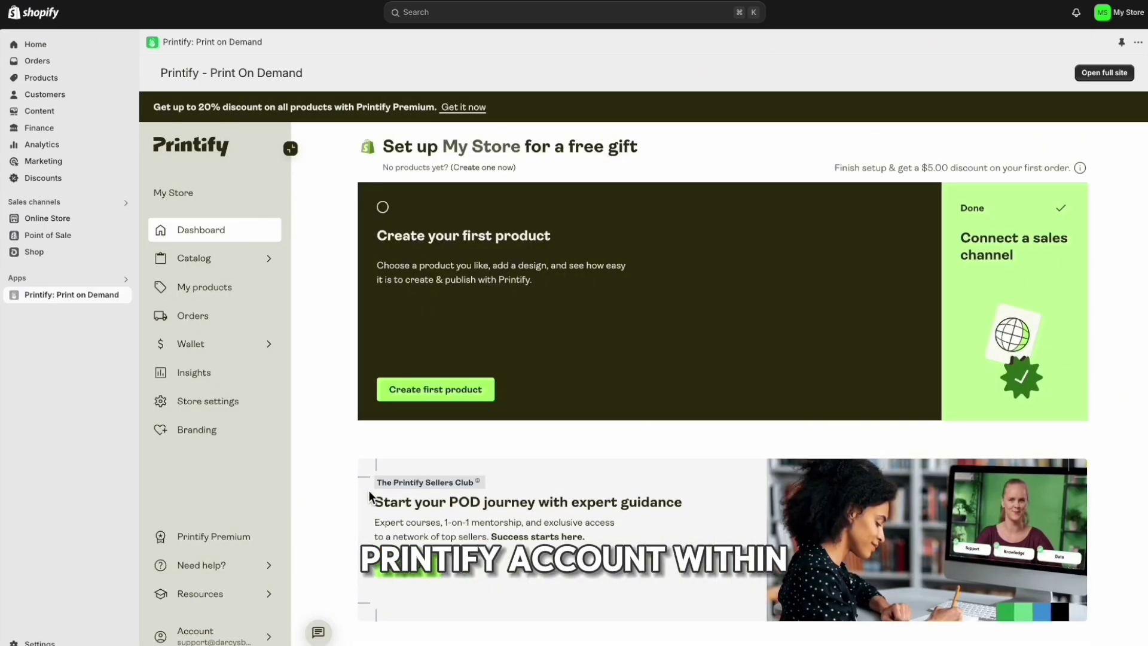
scroll(500, 518, down, 2)
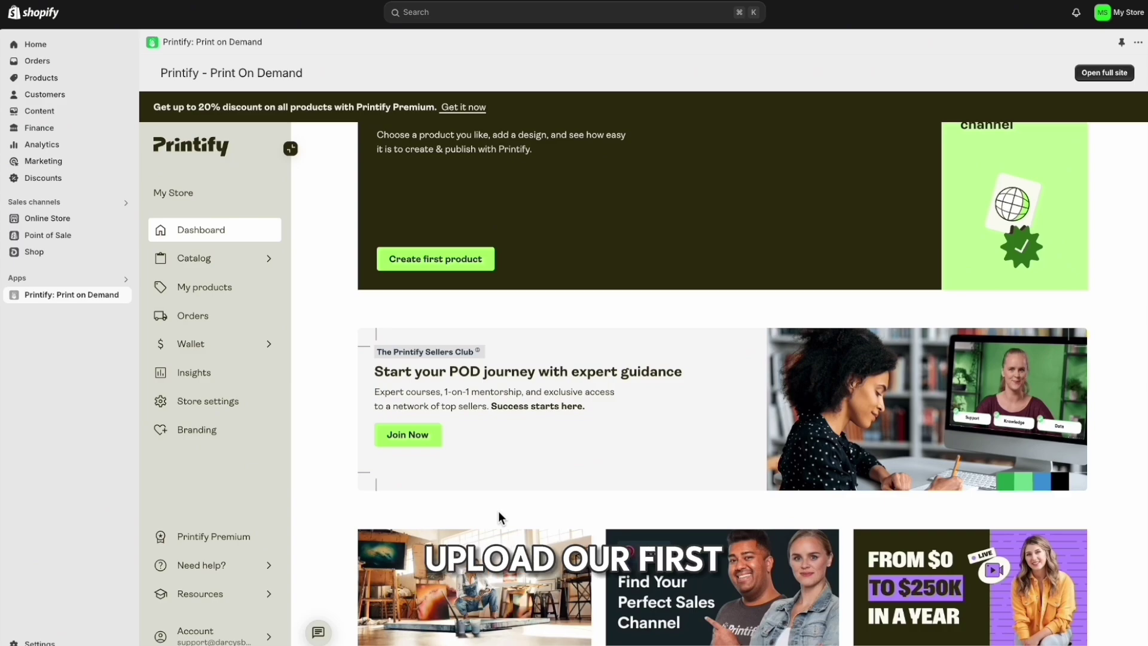
scroll(499, 516, down, 1)
scroll(499, 515, down, 1)
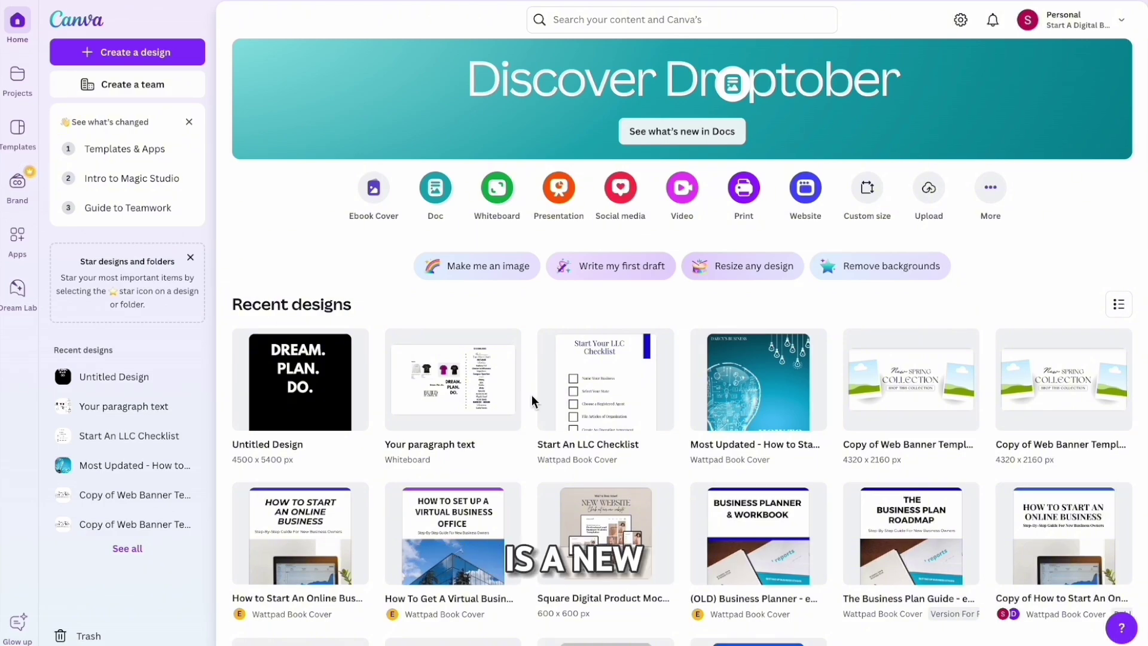
Step: In Canva, create a new custom-size design 4500 px wide and 5400 px high
mouse_move(515, 367)
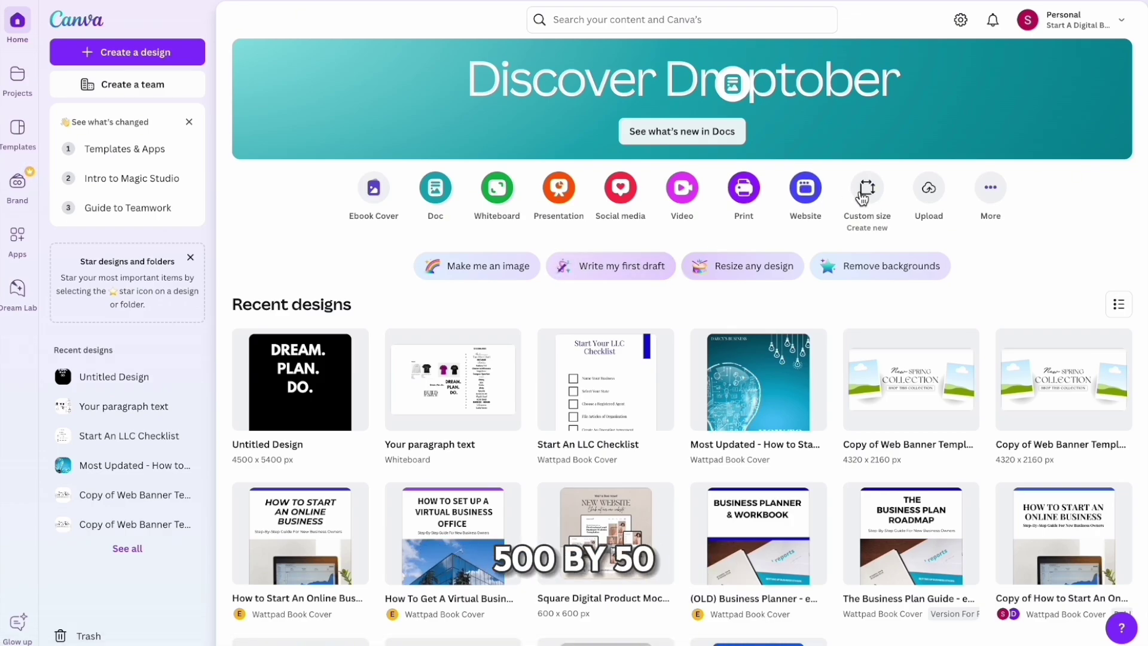
click(865, 190)
text(4500)
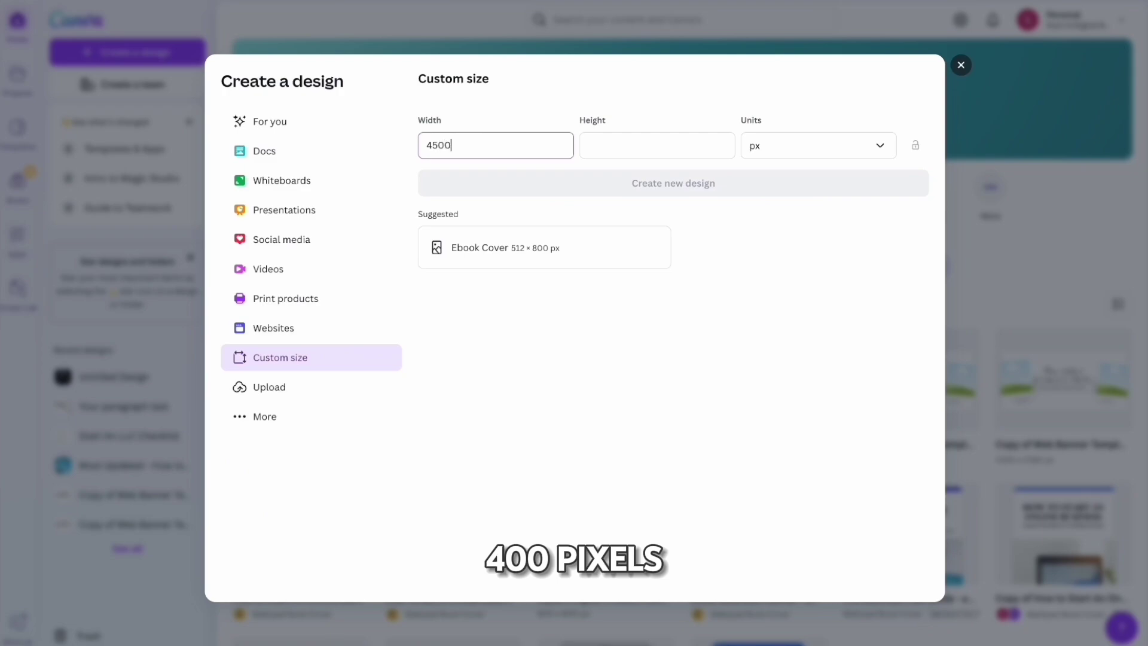
click(595, 146)
text(540)
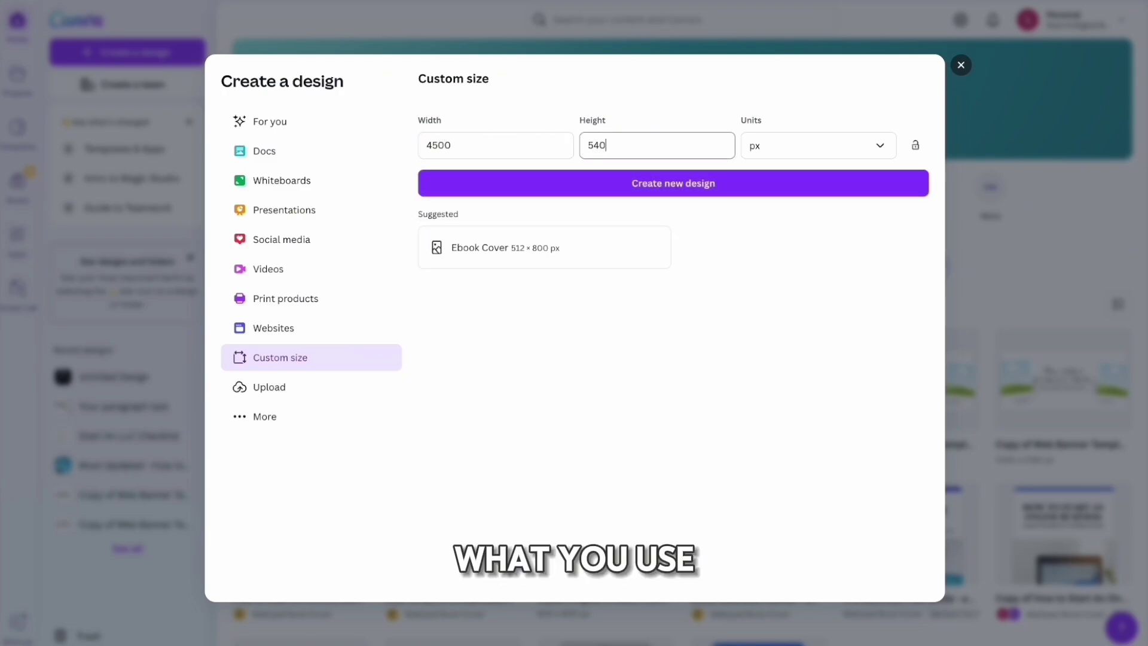
text(0)
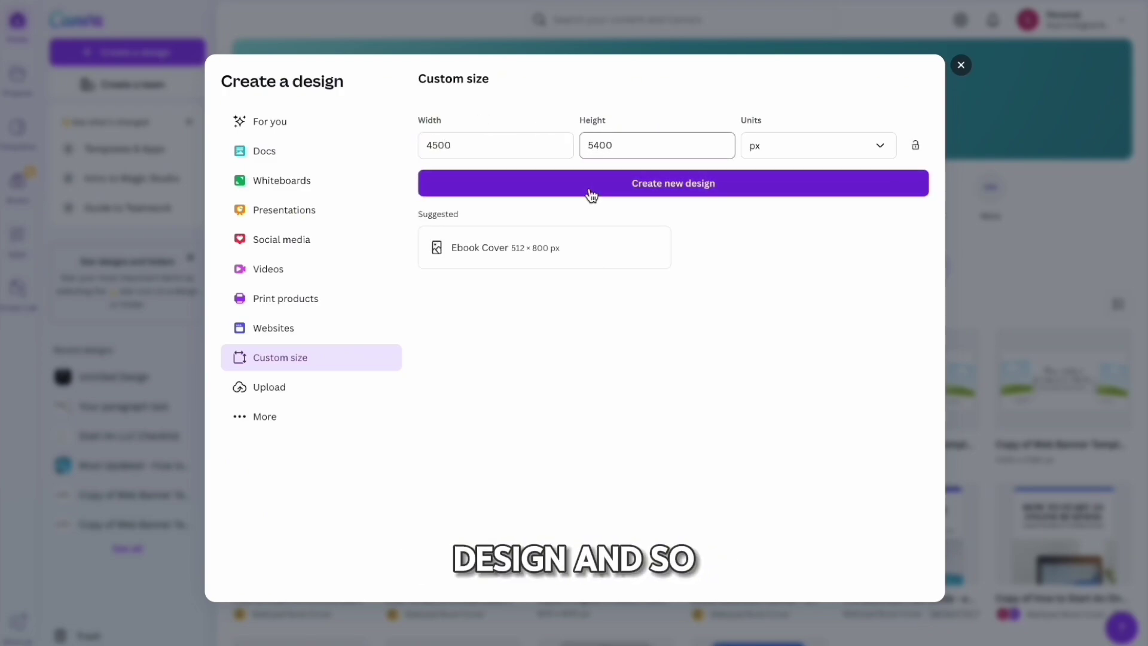
click(591, 185)
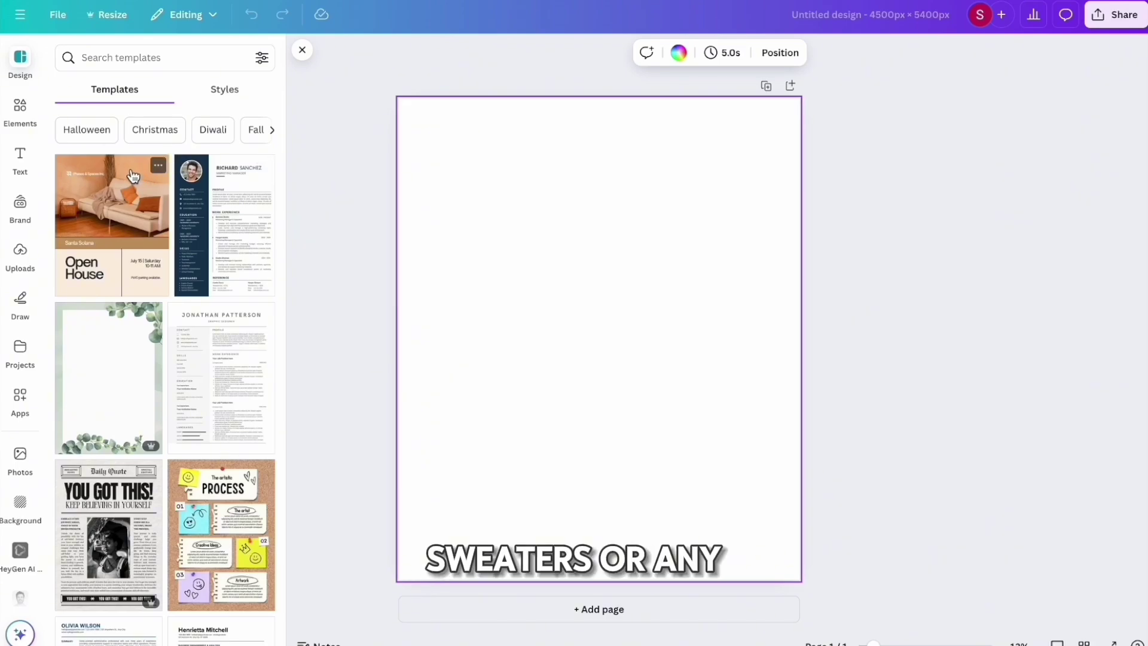
Step: Add the text "CEO BORN SINCE 2020" on two lines, broken before "SINCE", at size 338 in the upper part of the page
click(30, 158)
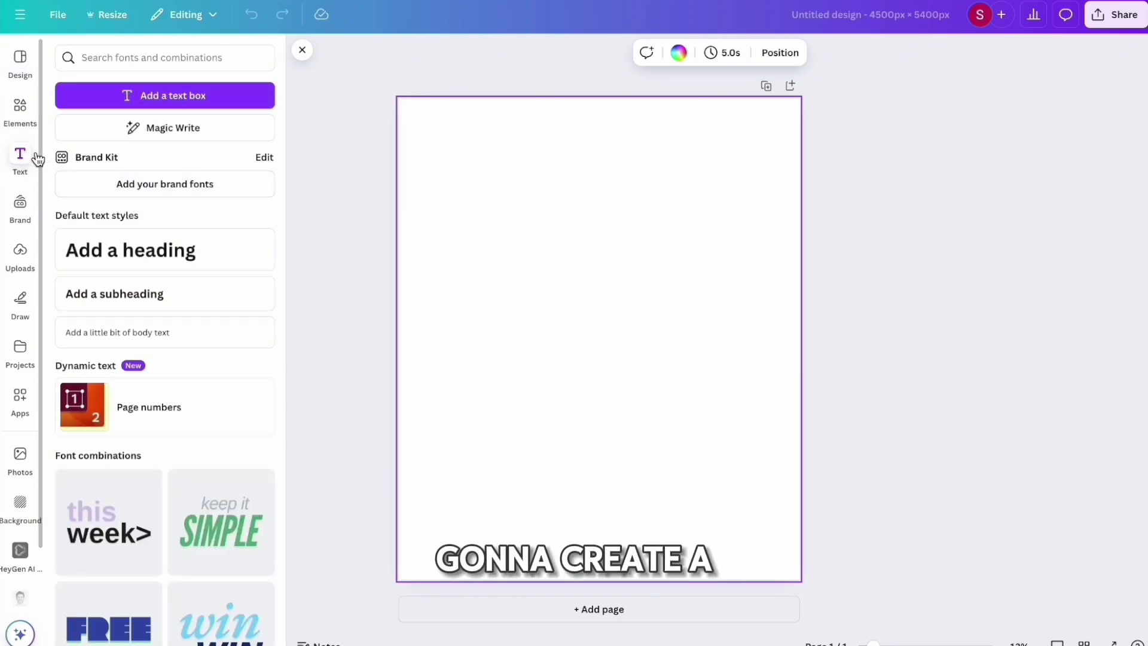
click(126, 97)
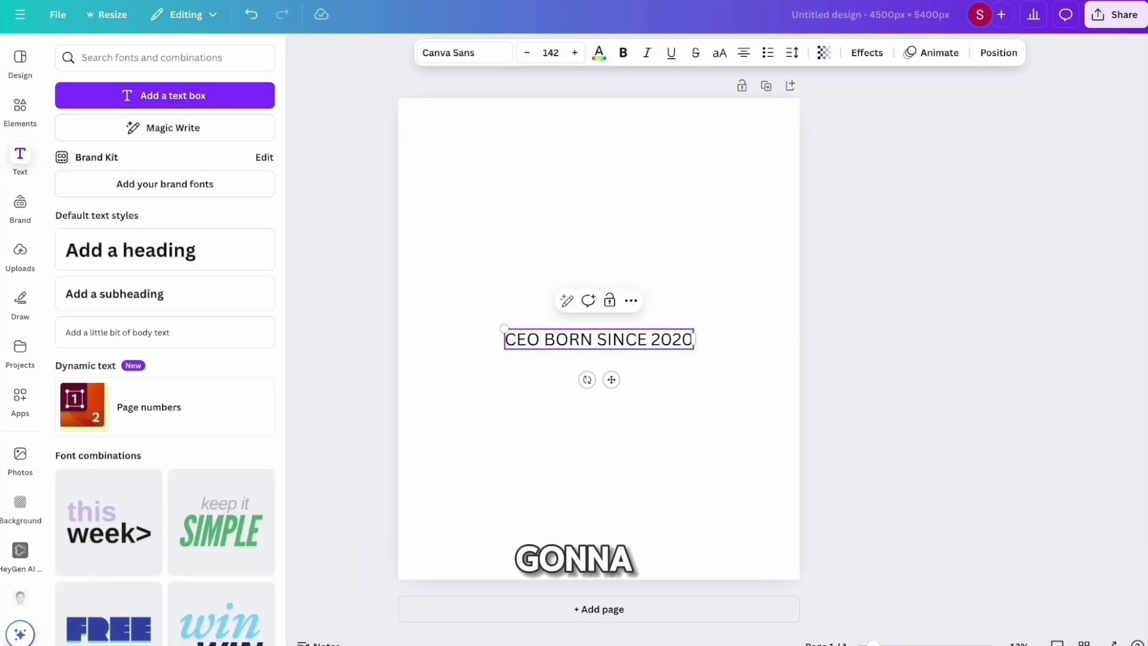
drag(504, 328, 427, 321)
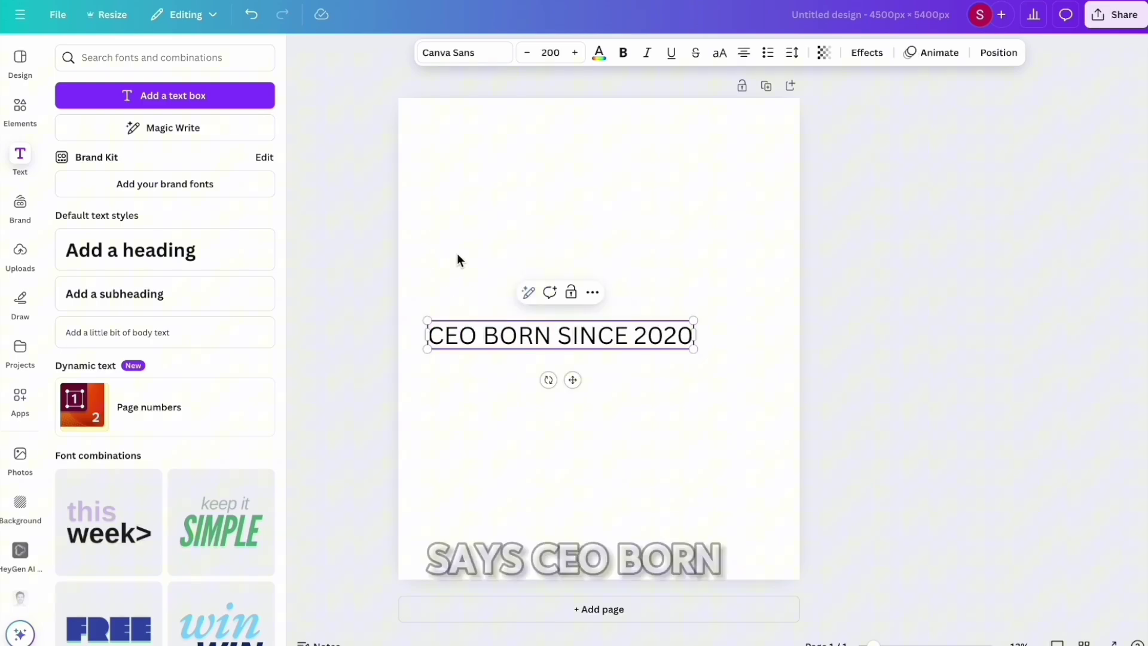
click(551, 333)
key(Return)
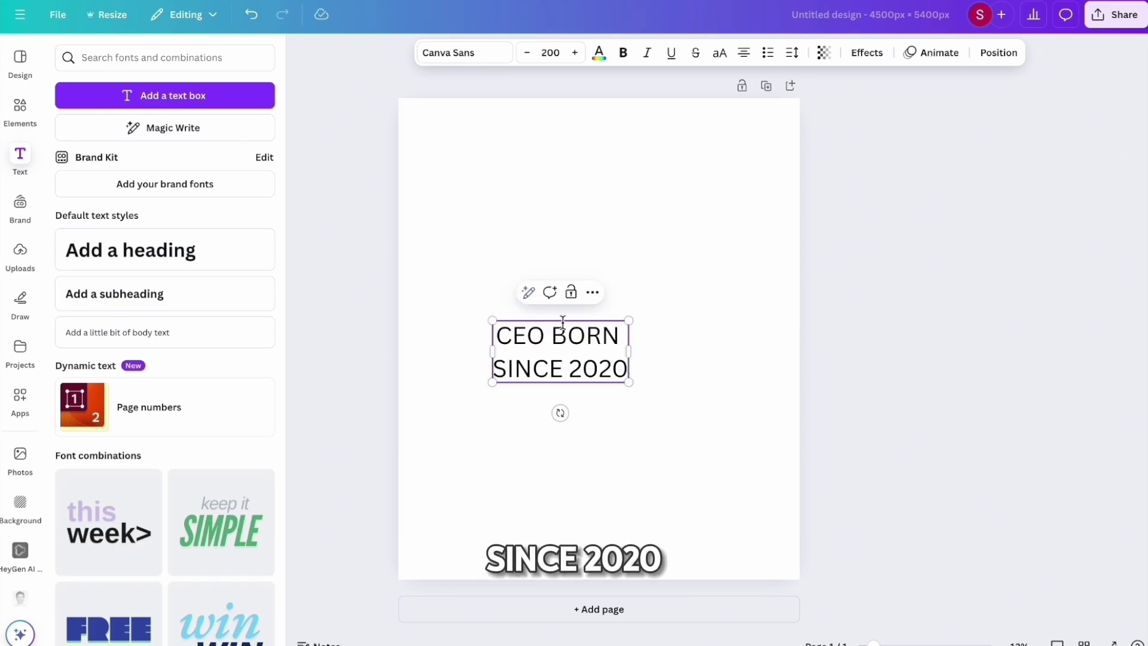
drag(493, 321, 397, 245)
drag(597, 259, 680, 205)
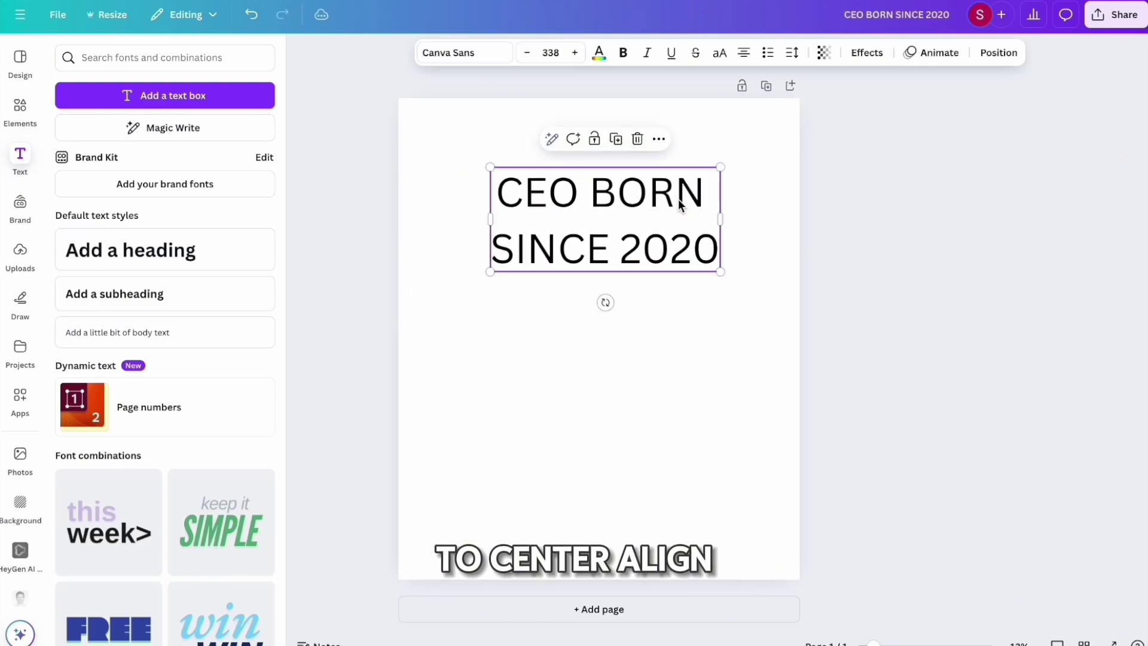
Step: Set the text's font to League Spartan and its alignment to right
click(743, 53)
click(744, 53)
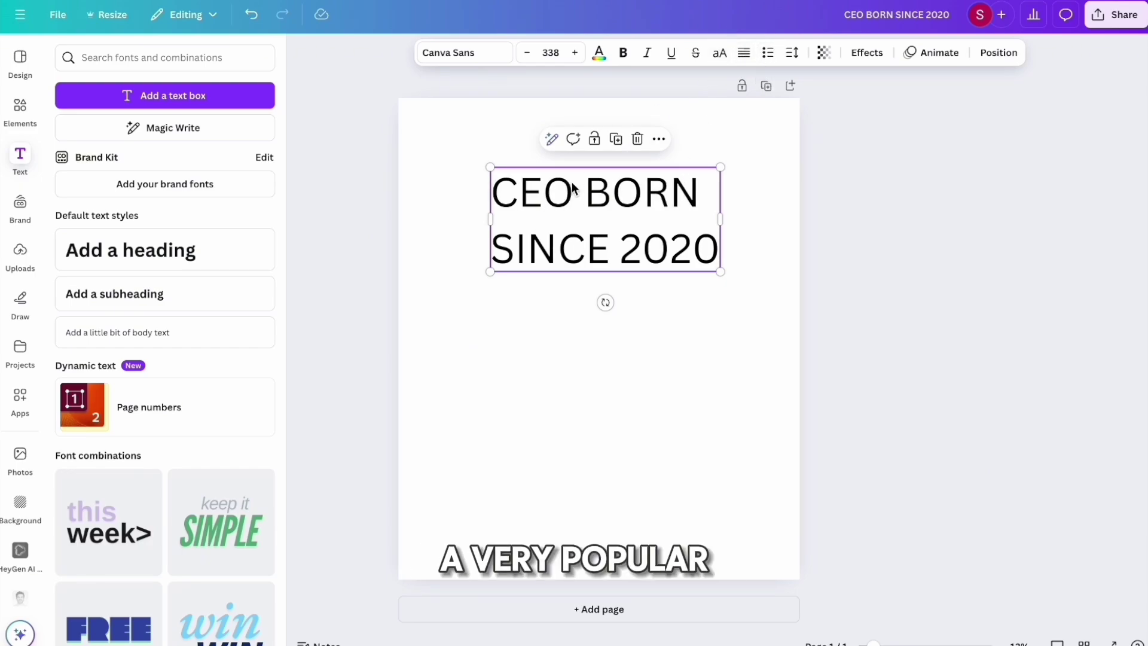
click(474, 53)
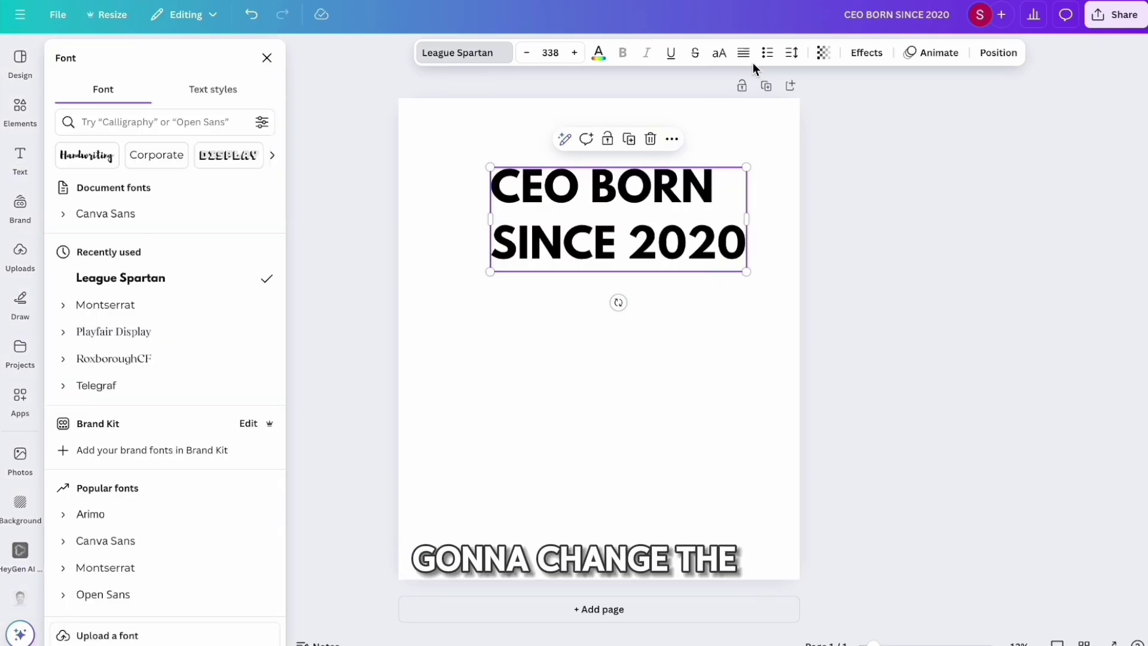
click(745, 53)
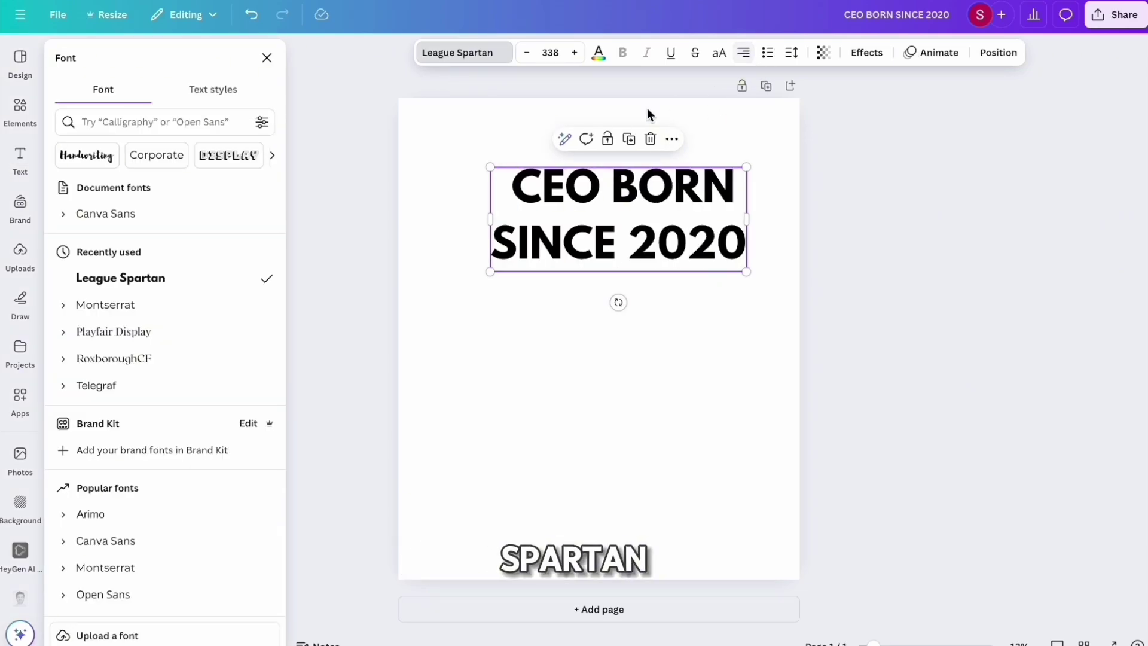
Step: Enlarge the text to size 418 near the top of the page and set its line spacing to 1.11
drag(490, 167, 430, 142)
drag(532, 196, 545, 192)
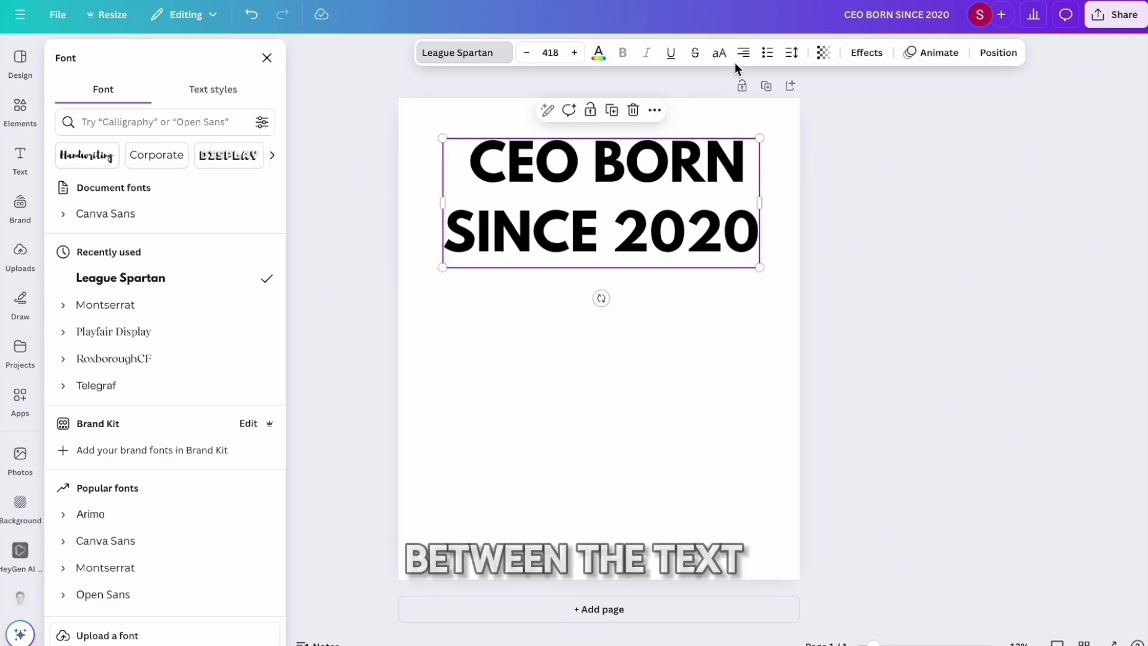
click(792, 53)
drag(768, 154, 755, 156)
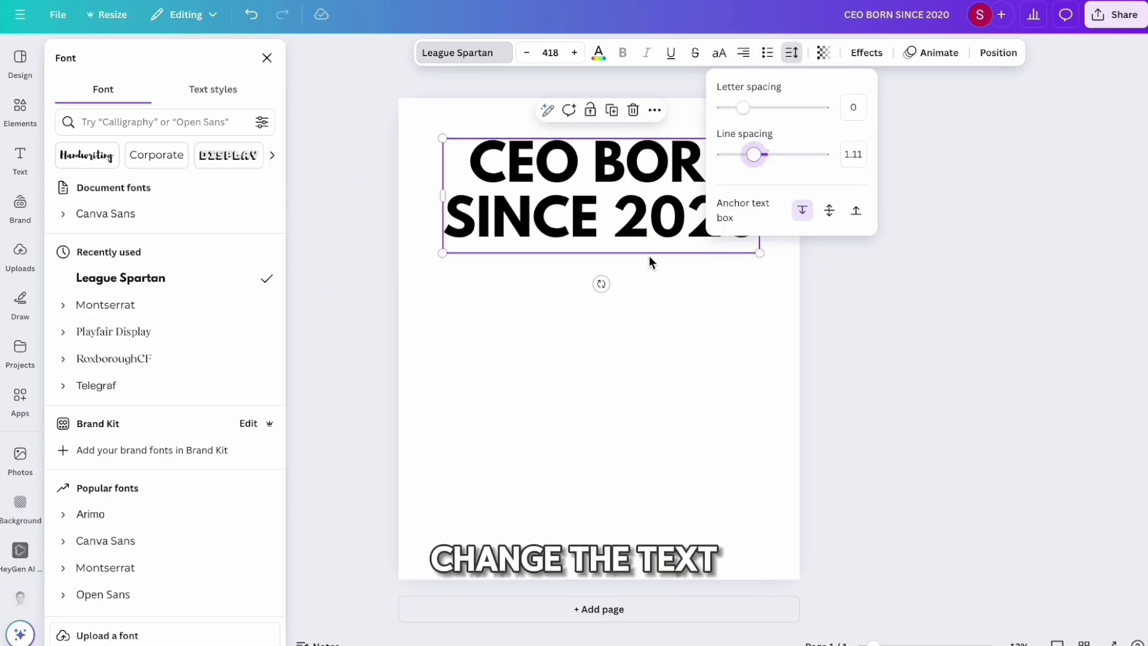
click(519, 322)
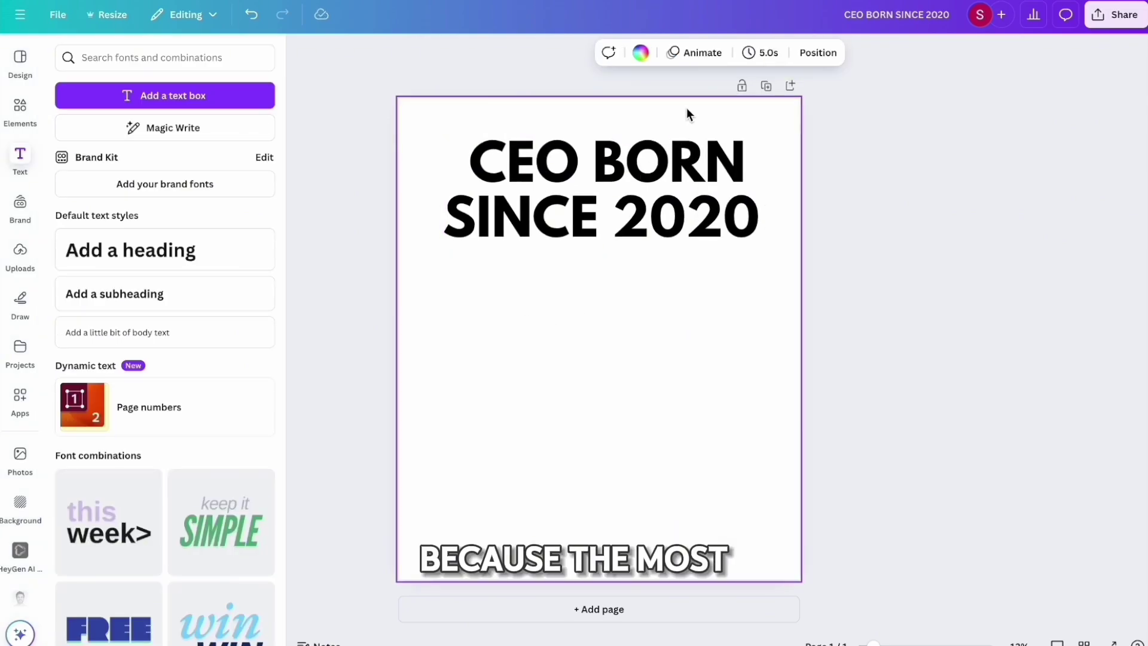
Step: Change the text color to white and the page background to black
click(658, 153)
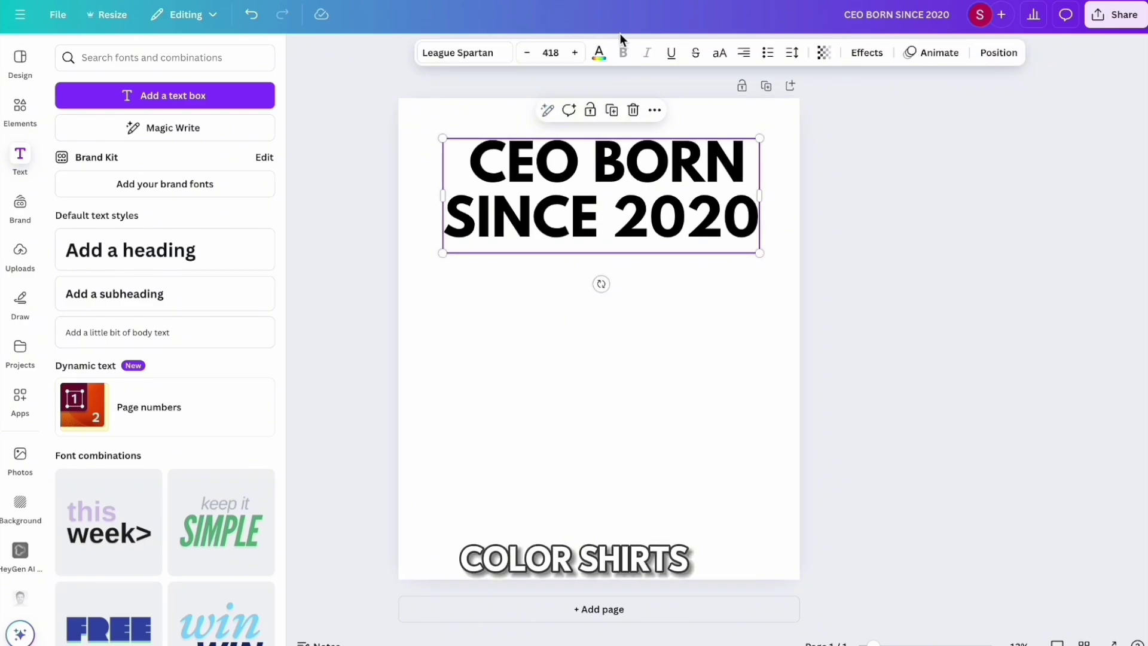
click(599, 52)
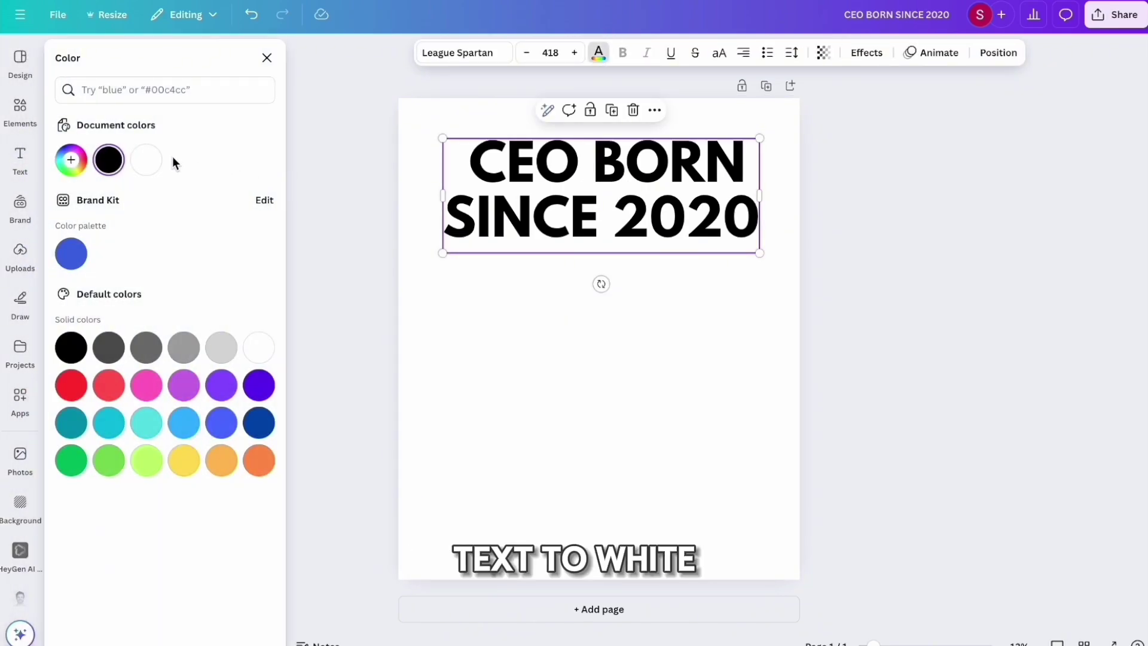
click(146, 160)
click(502, 109)
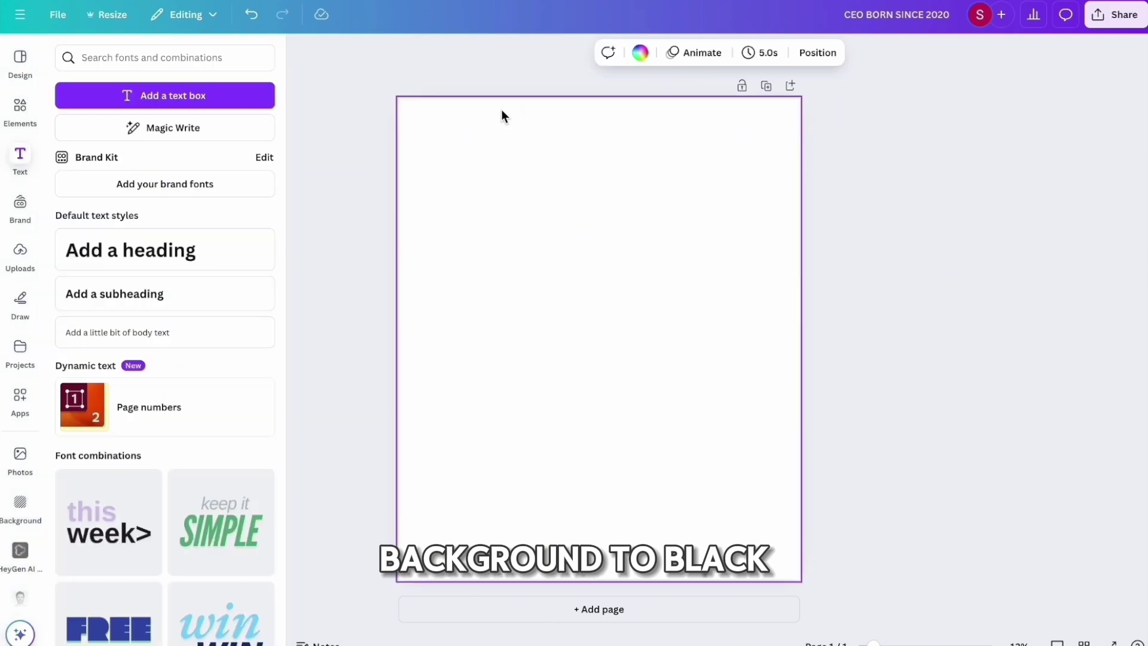
click(640, 55)
click(87, 352)
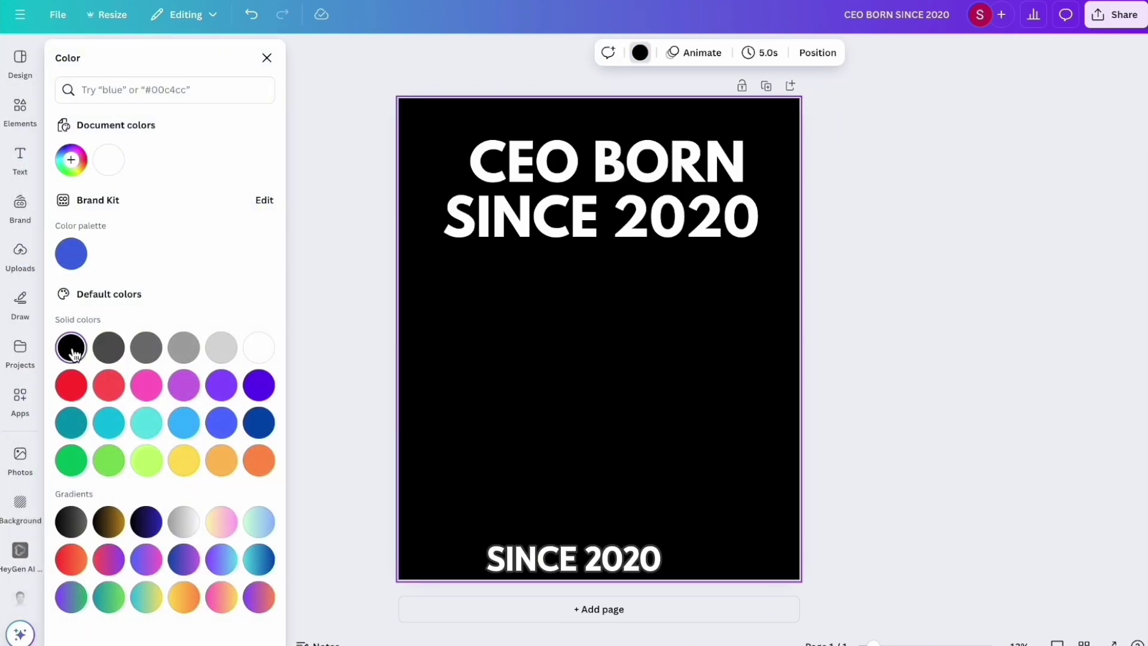
Step: Center the headline text horizontally on the page and download the design as a PNG file
click(552, 178)
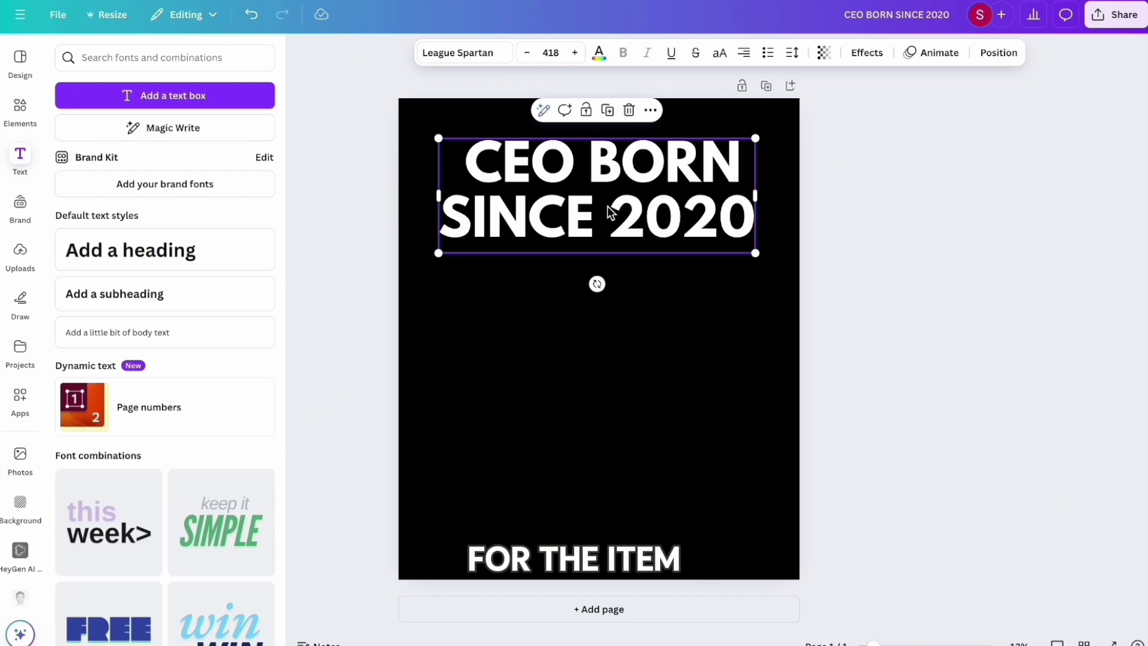
click(720, 272)
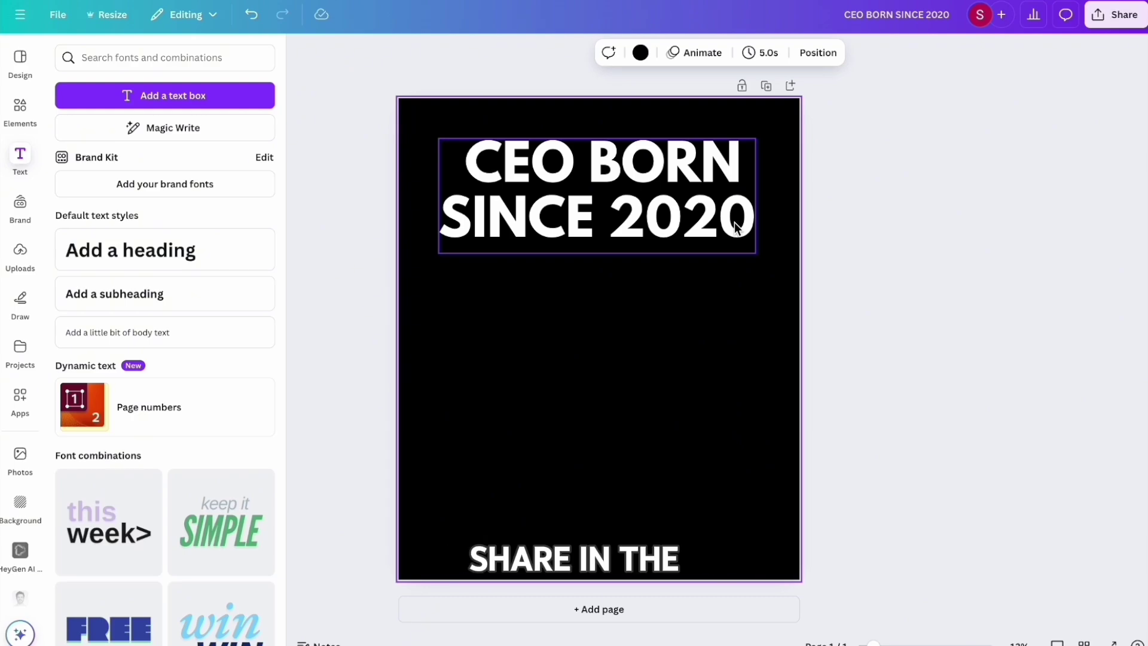
click(1115, 14)
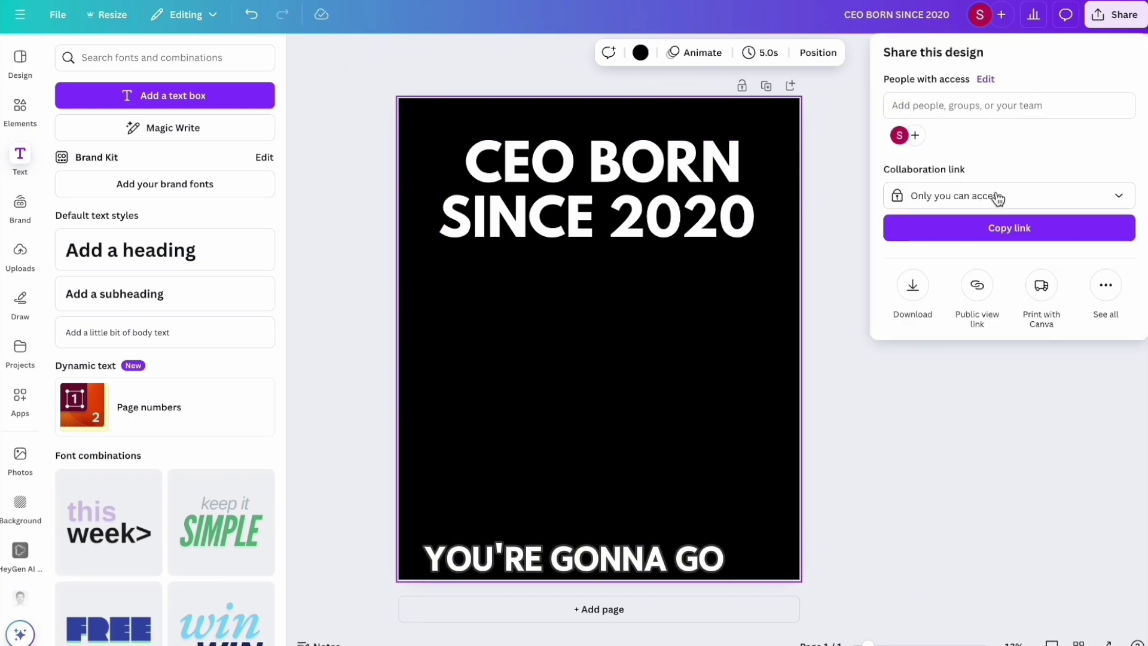
click(913, 285)
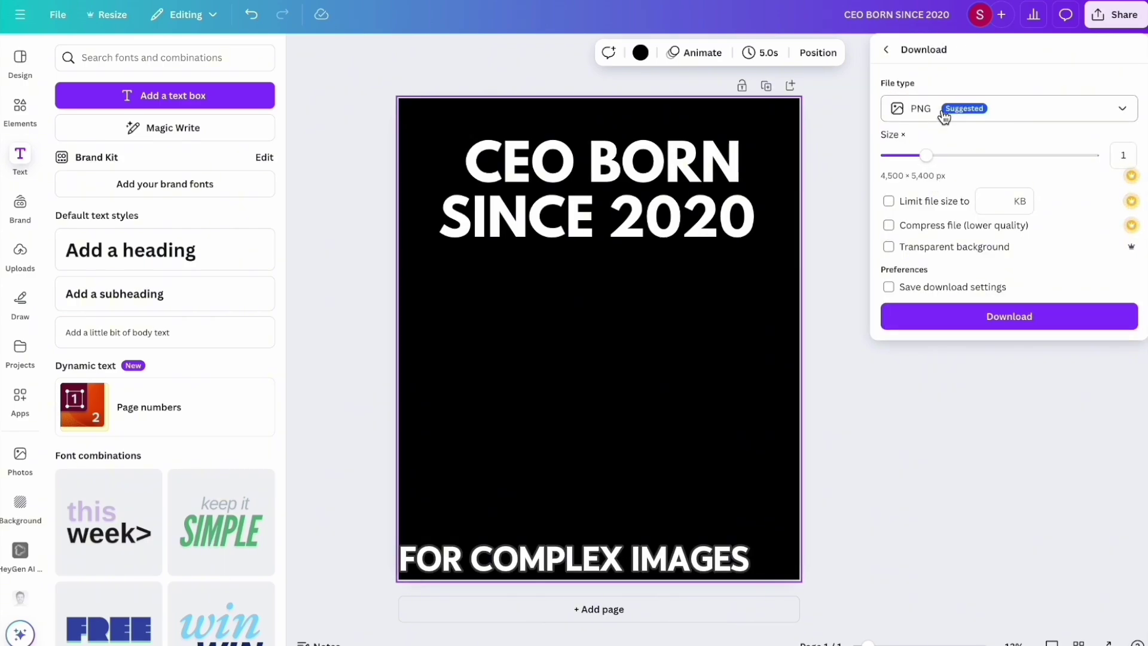
click(944, 113)
click(933, 182)
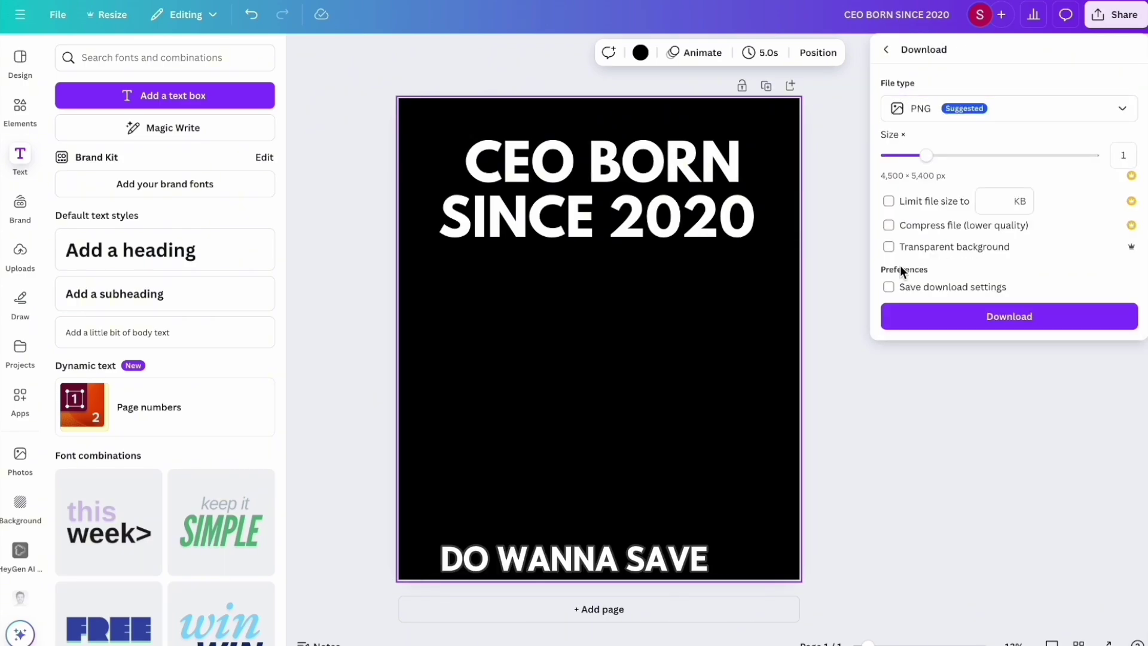
click(912, 320)
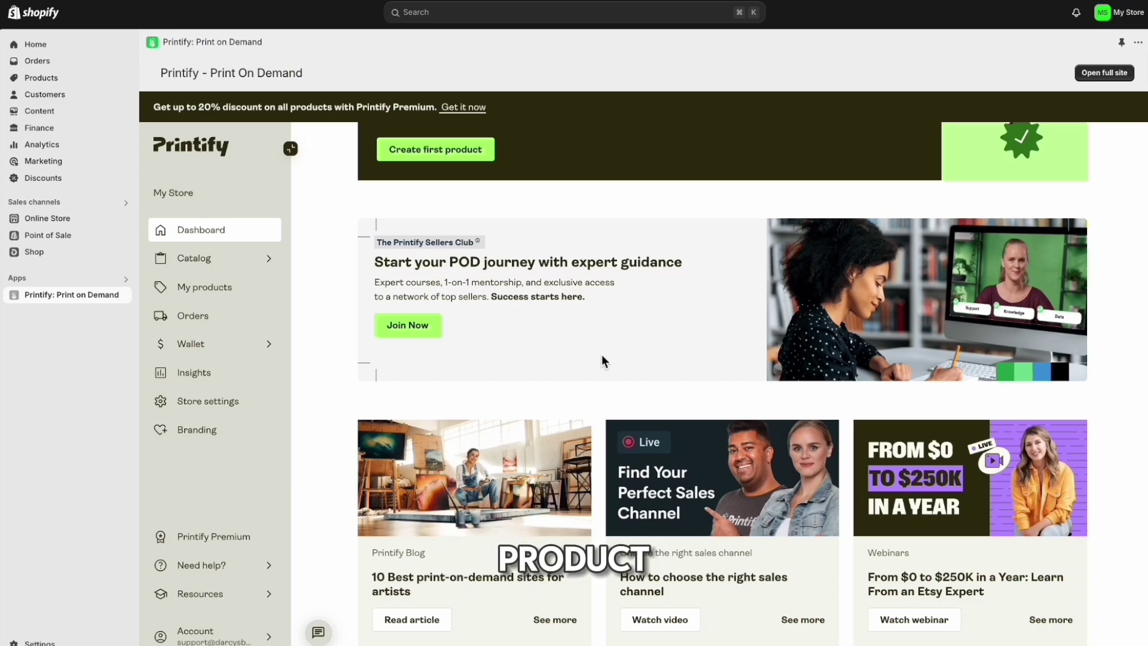
Step: Switch to Printify in Shopify and start designing a first product with the Unisex Jersey Short Sleeve Tee by Bella+Canvas
scroll(431, 333, up, 4)
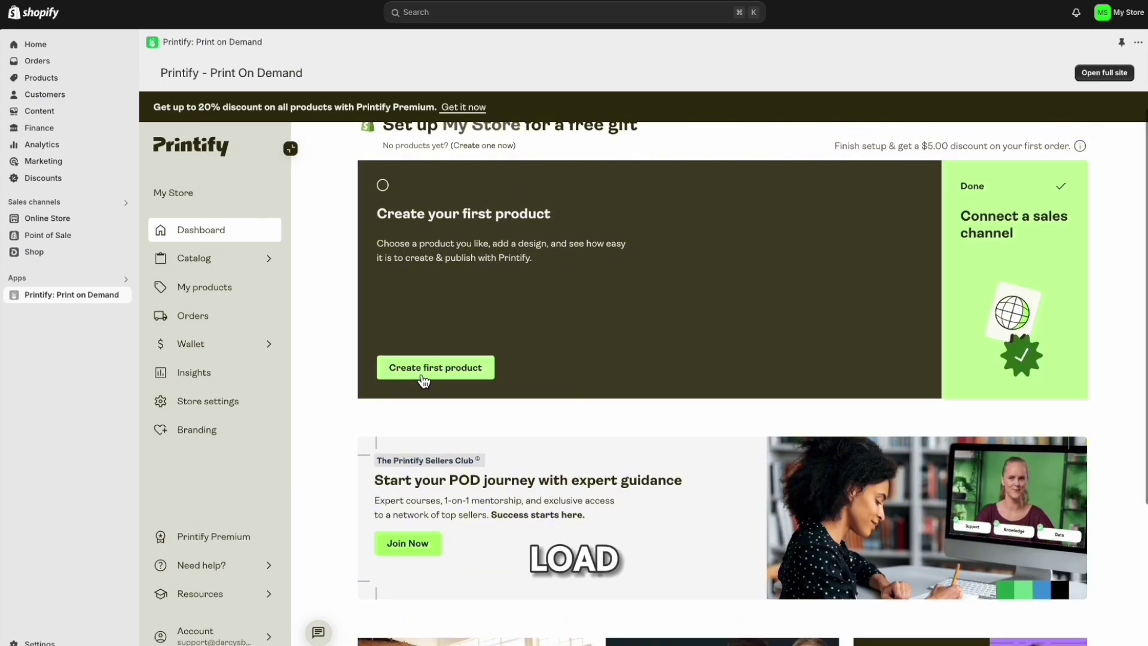
click(425, 370)
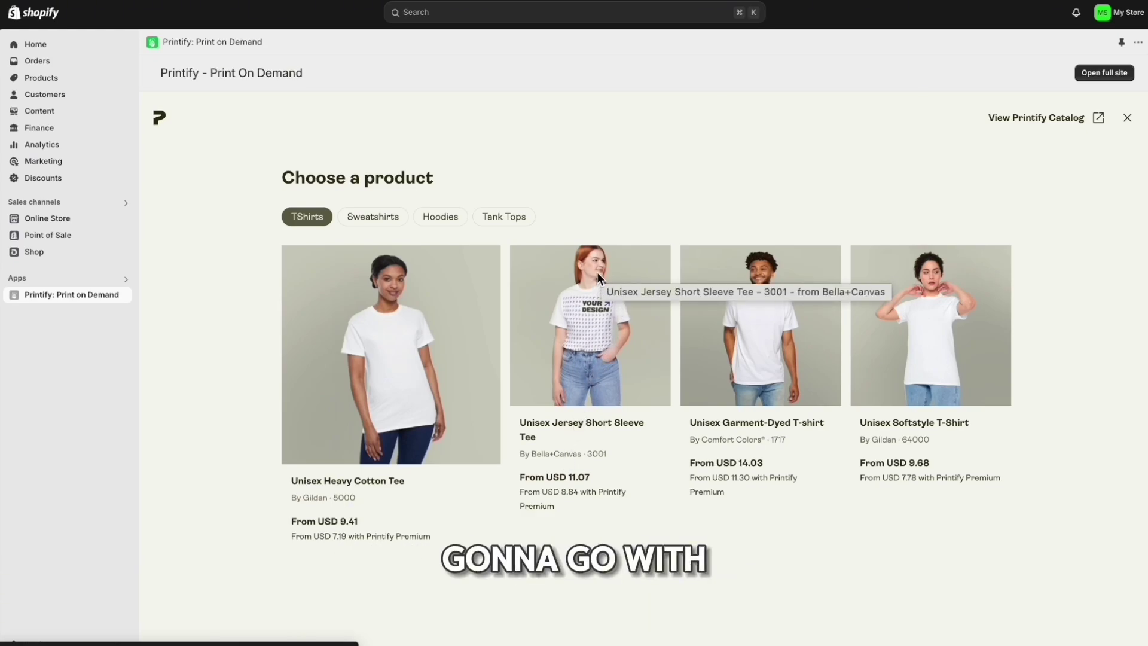
click(555, 290)
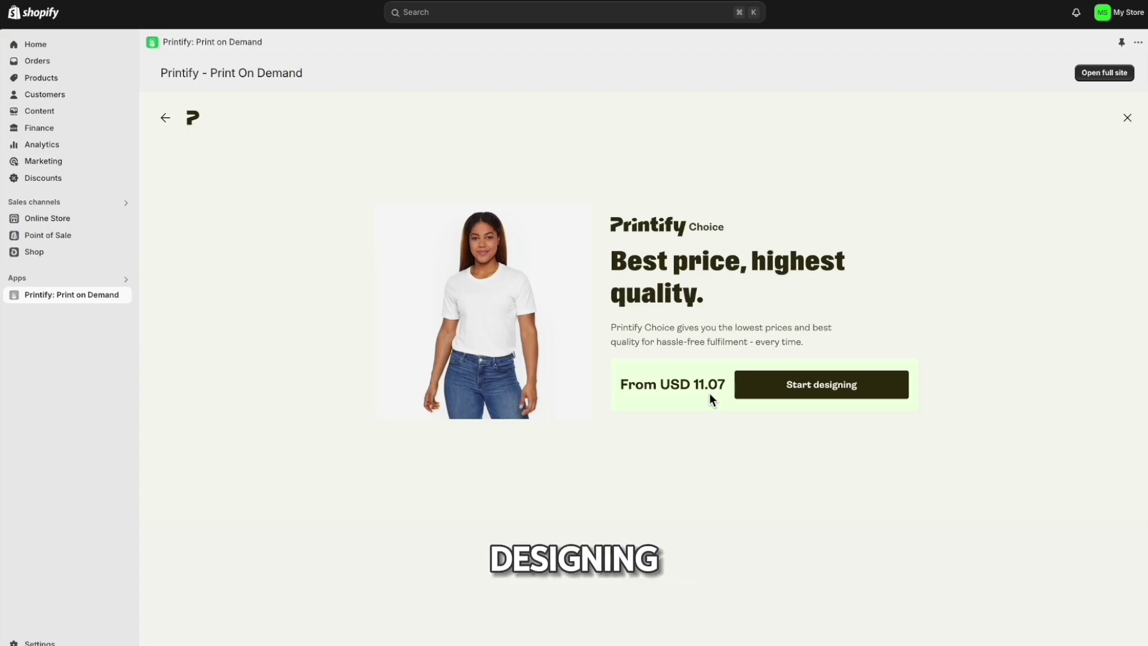
click(769, 386)
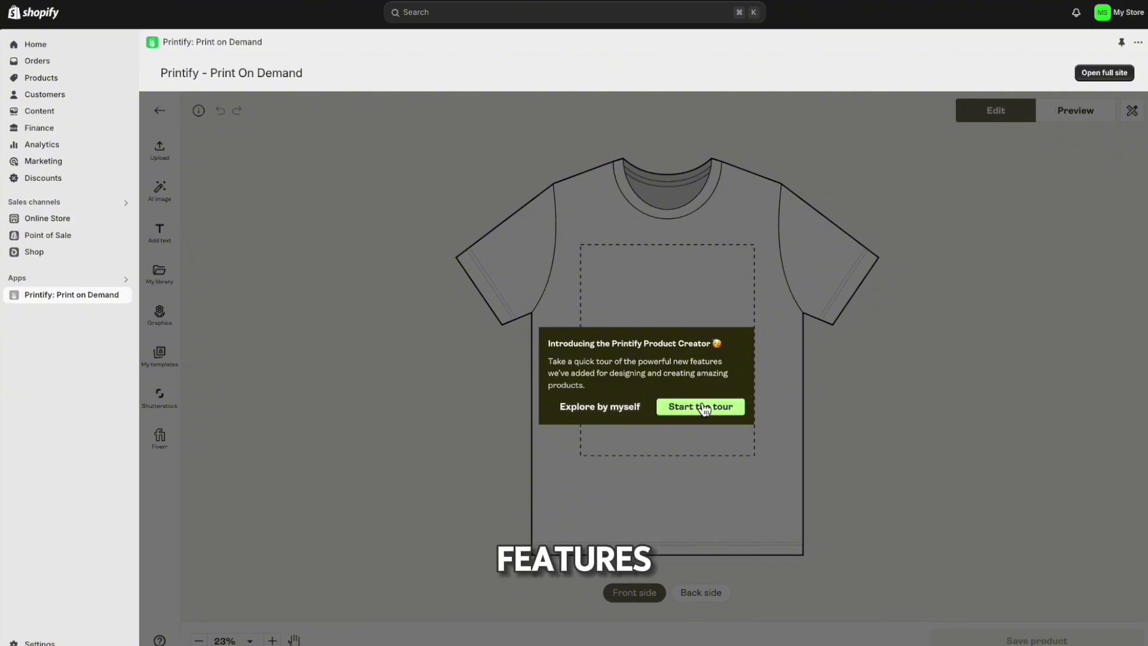
Step: Skip the product creator tour and add the CEO BORN SINCE 2020 design file to the shirt's front side
click(636, 407)
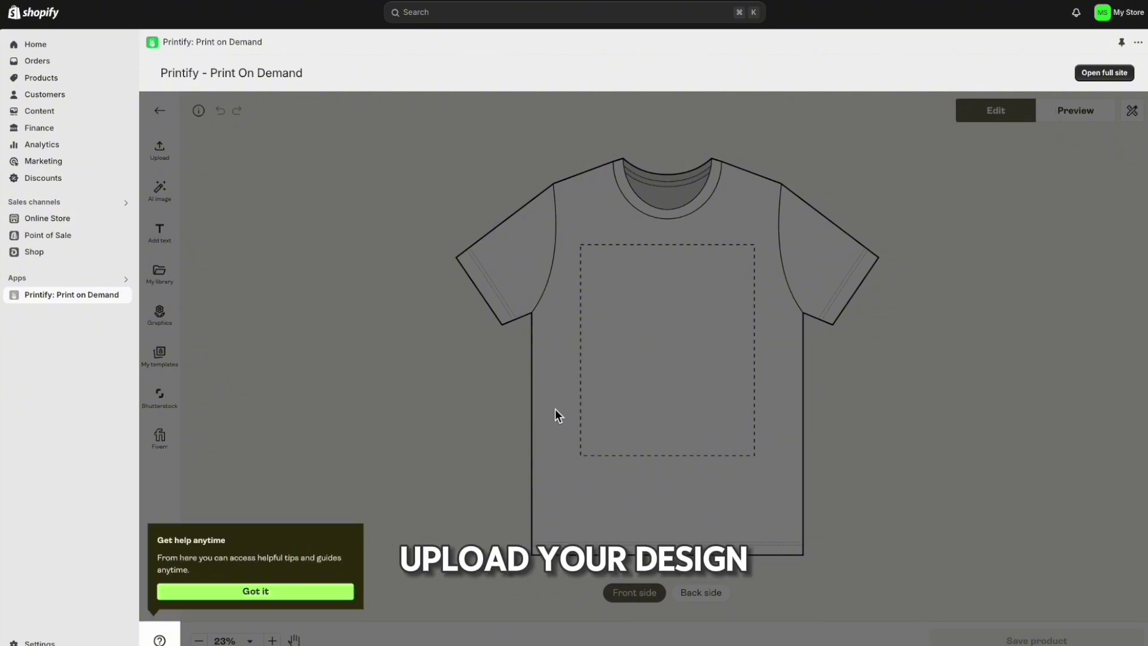
click(341, 590)
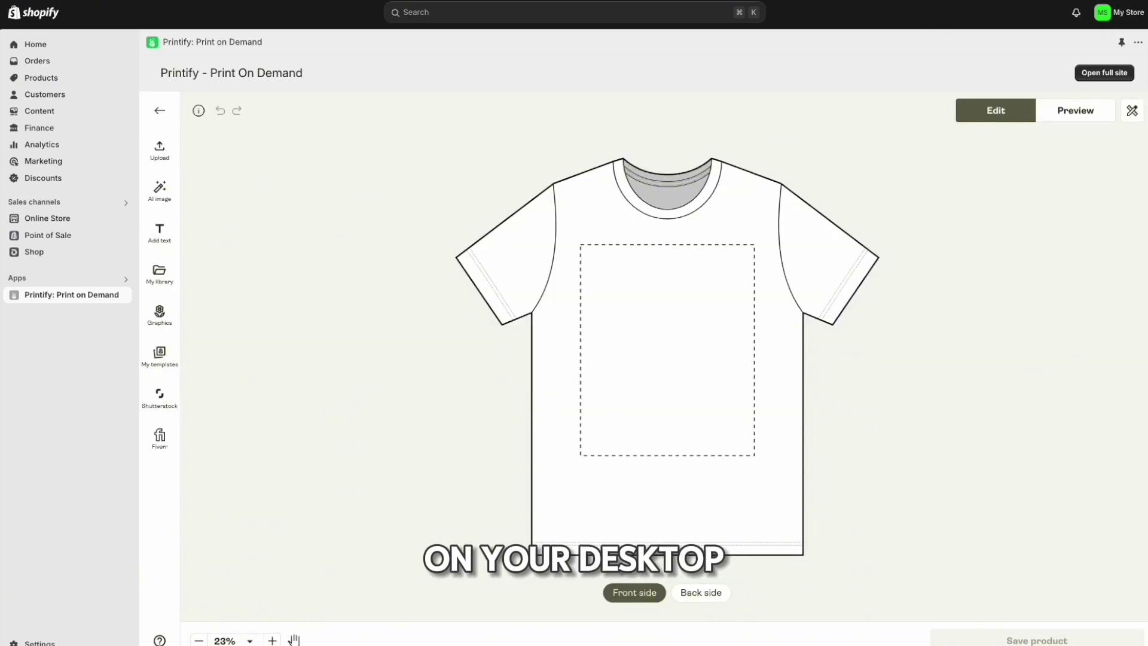
drag(981, 83, 773, 296)
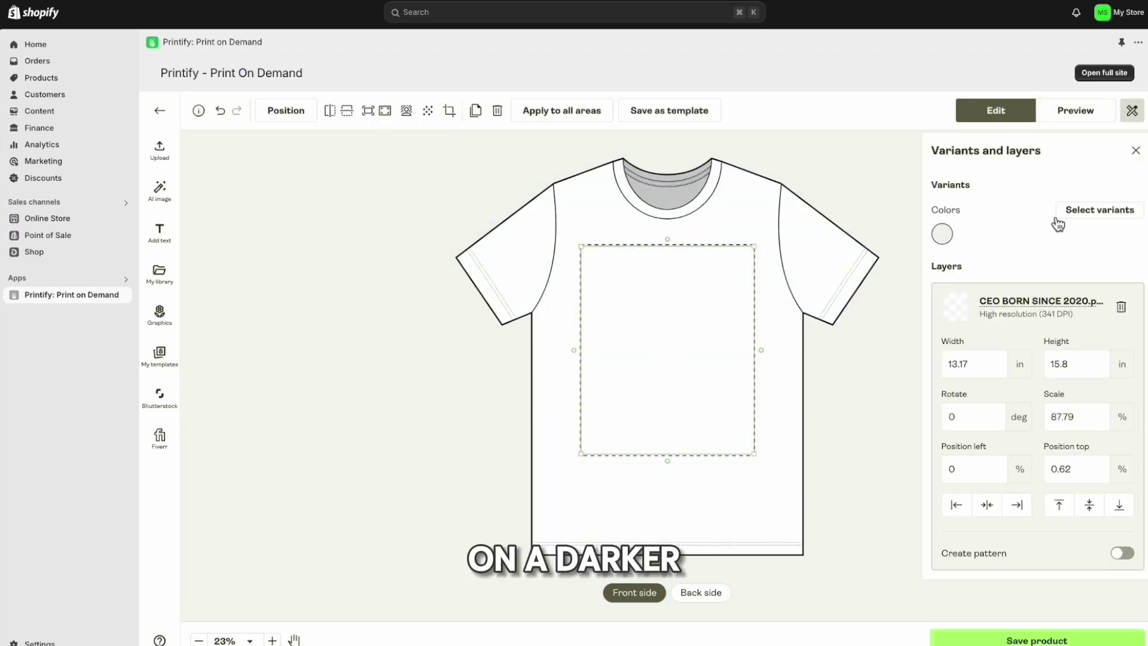
Step: Set the shirt's color variants to Deep Heather, Storm, Dark Grey and Dark Grey Heather, removing White
click(1072, 210)
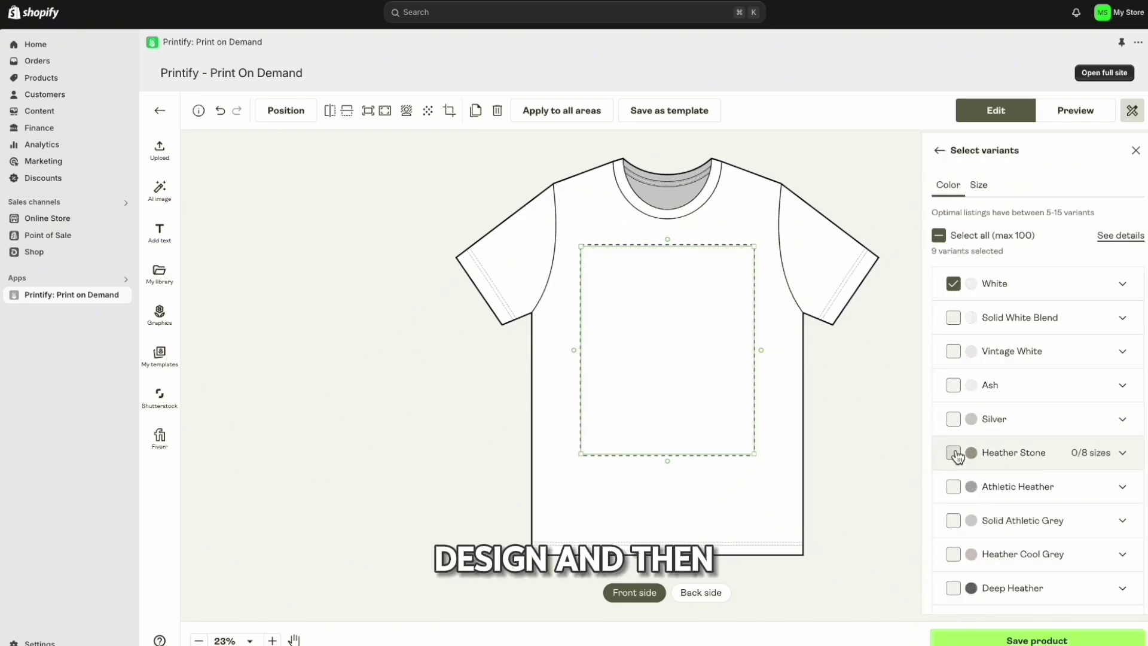
scroll(956, 559, down, 5)
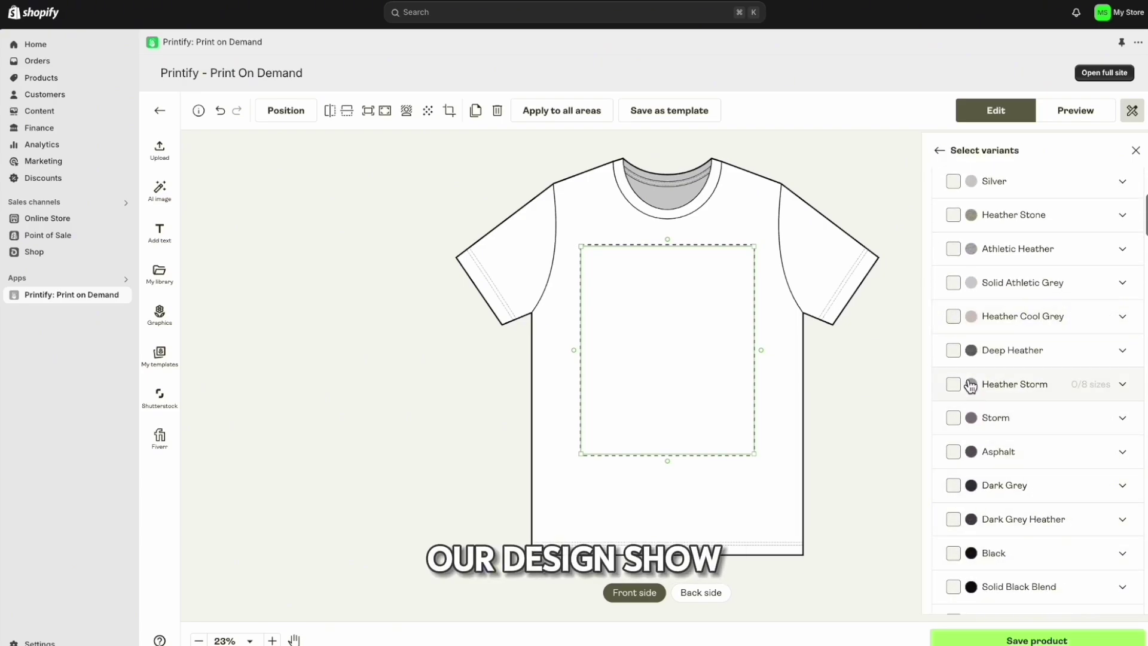
click(953, 350)
click(953, 418)
click(954, 485)
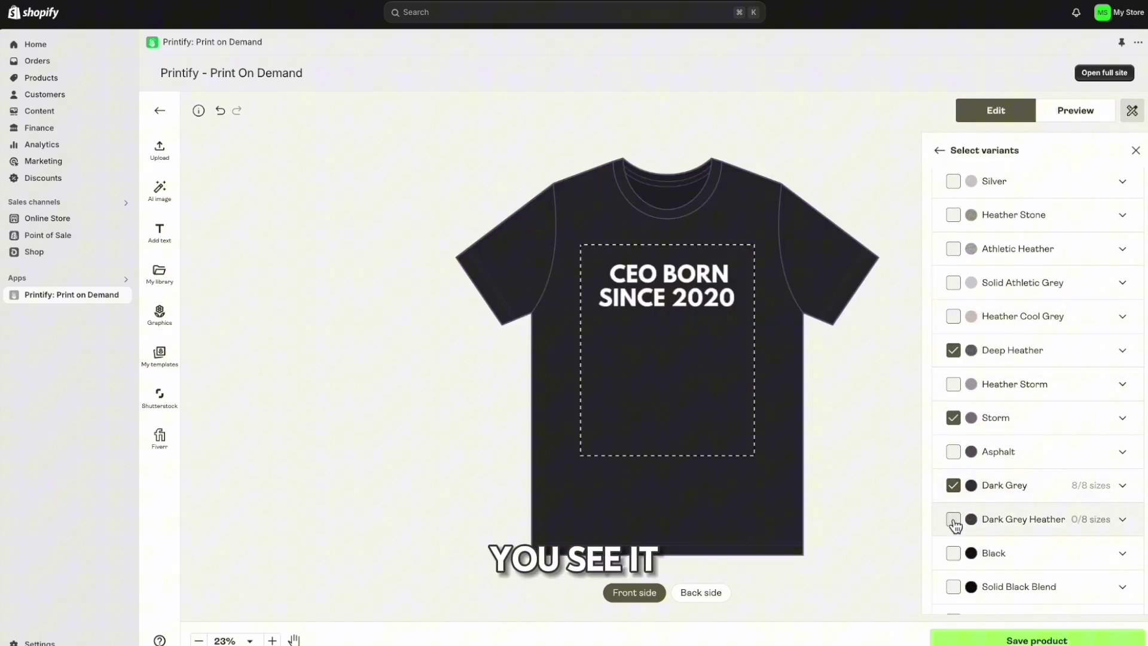
click(953, 519)
scroll(969, 359, up, 5)
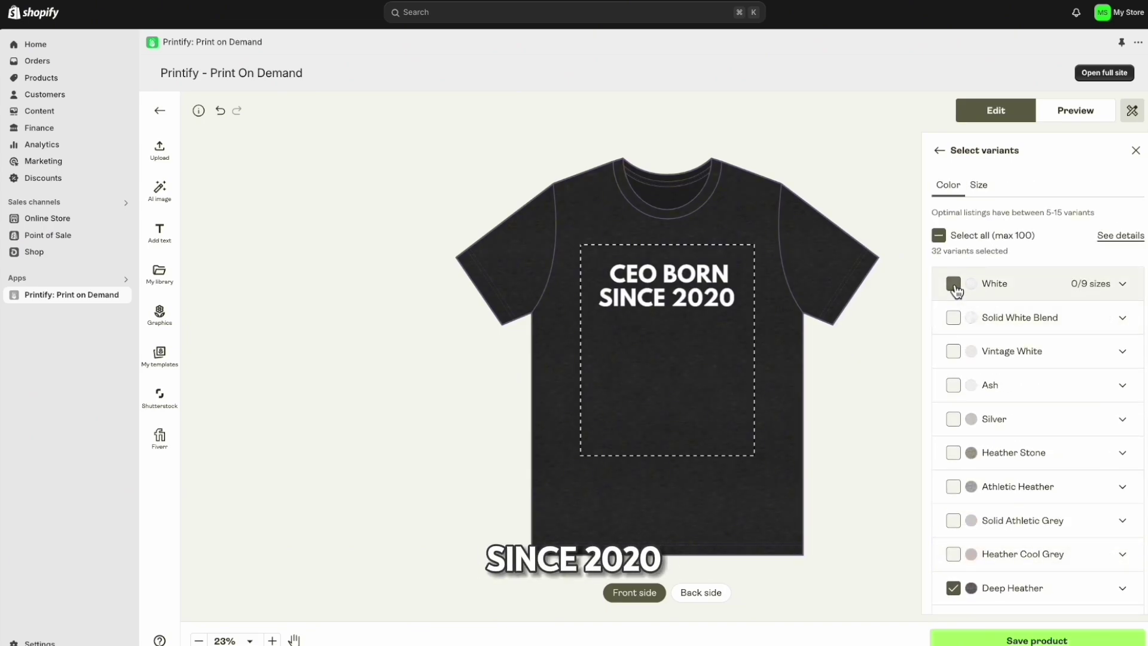
click(939, 151)
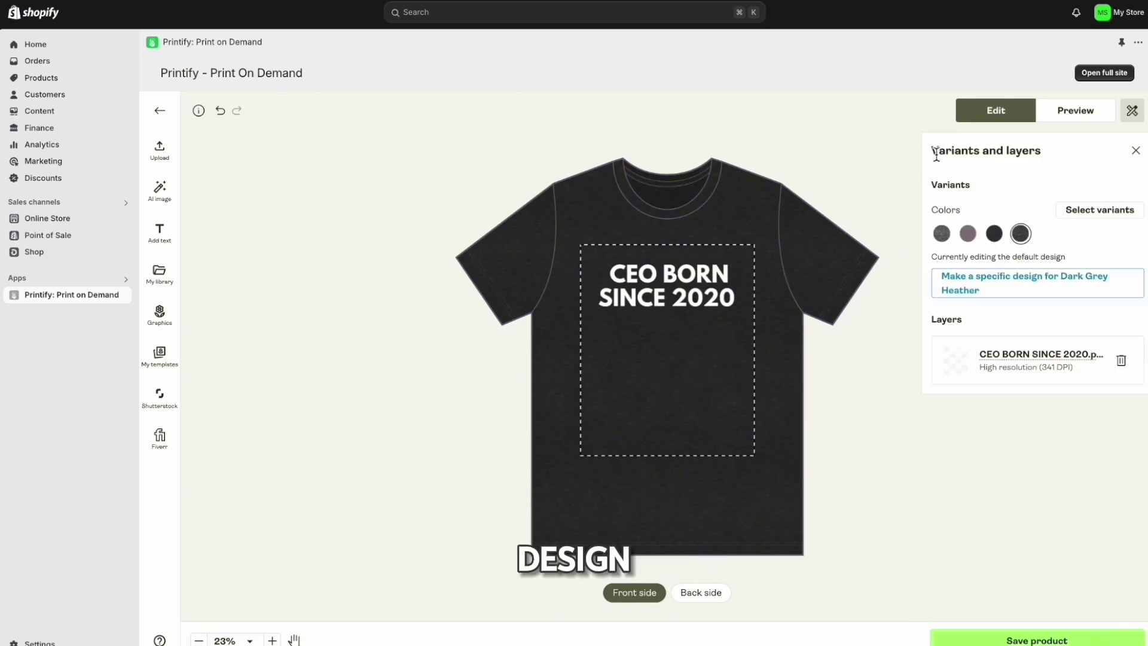
Step: Preview the shirt with all mockup views expanded, checking Hanging 1, Person 1 and Person 2
click(749, 302)
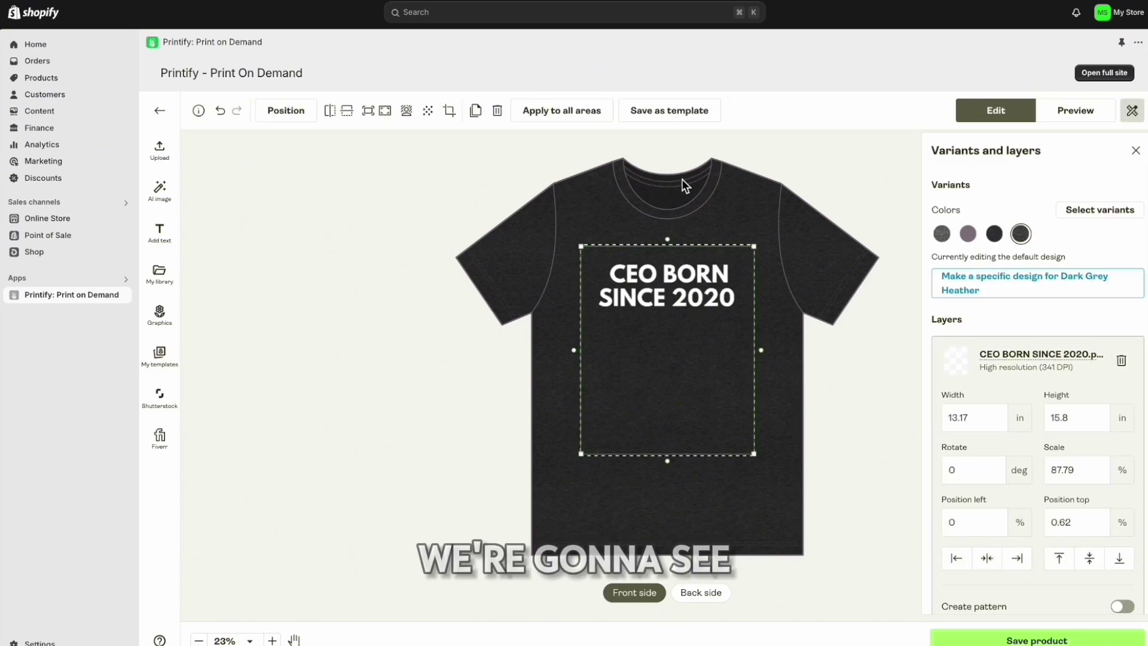
click(1072, 112)
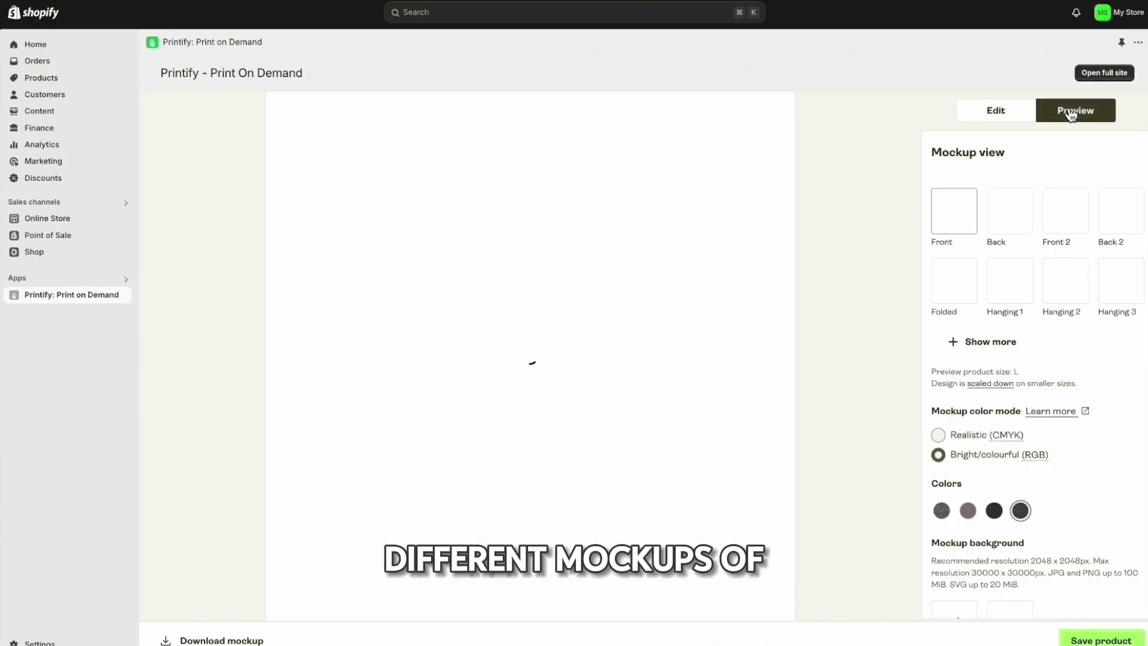
click(984, 341)
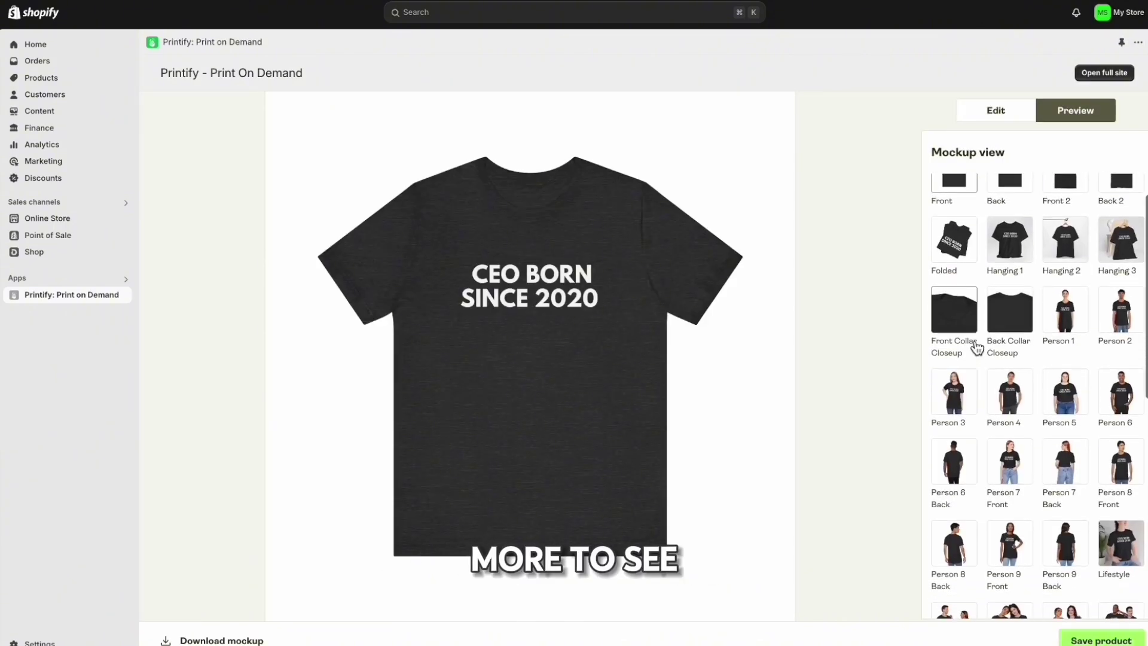
scroll(1074, 354, down, 1)
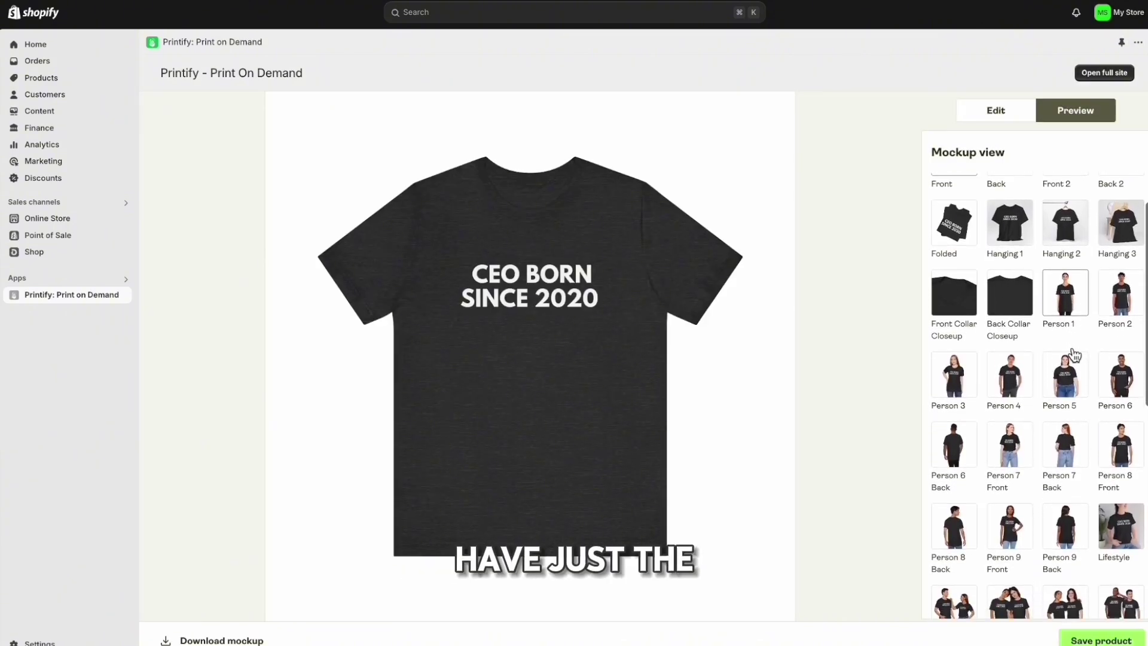
scroll(1074, 354, up, 1)
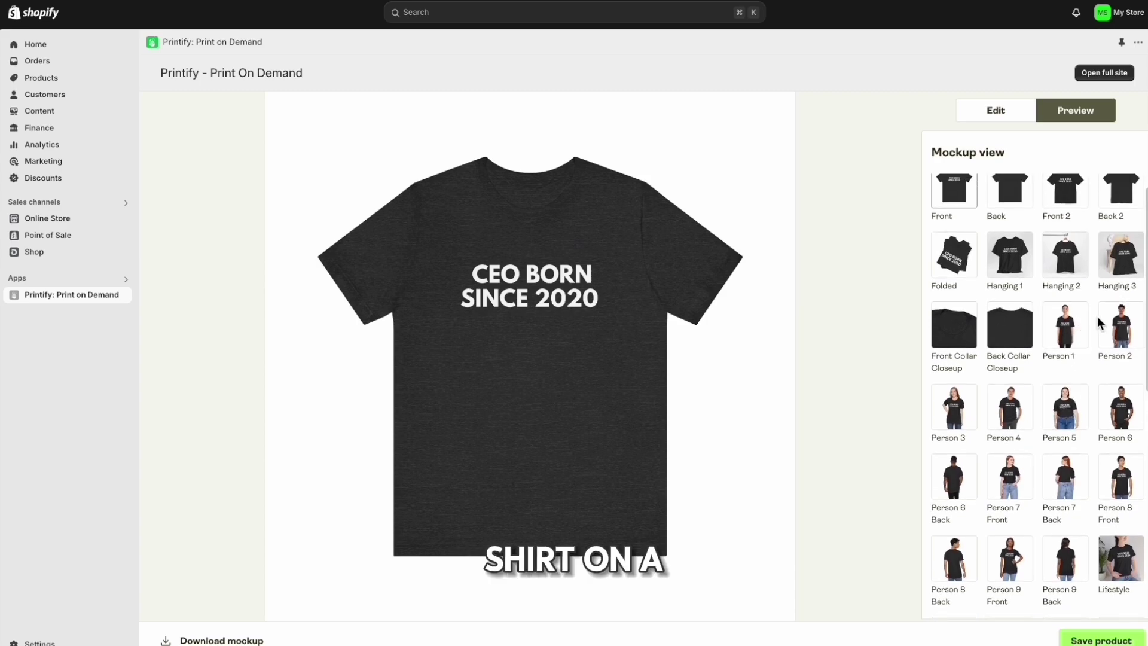
click(1008, 257)
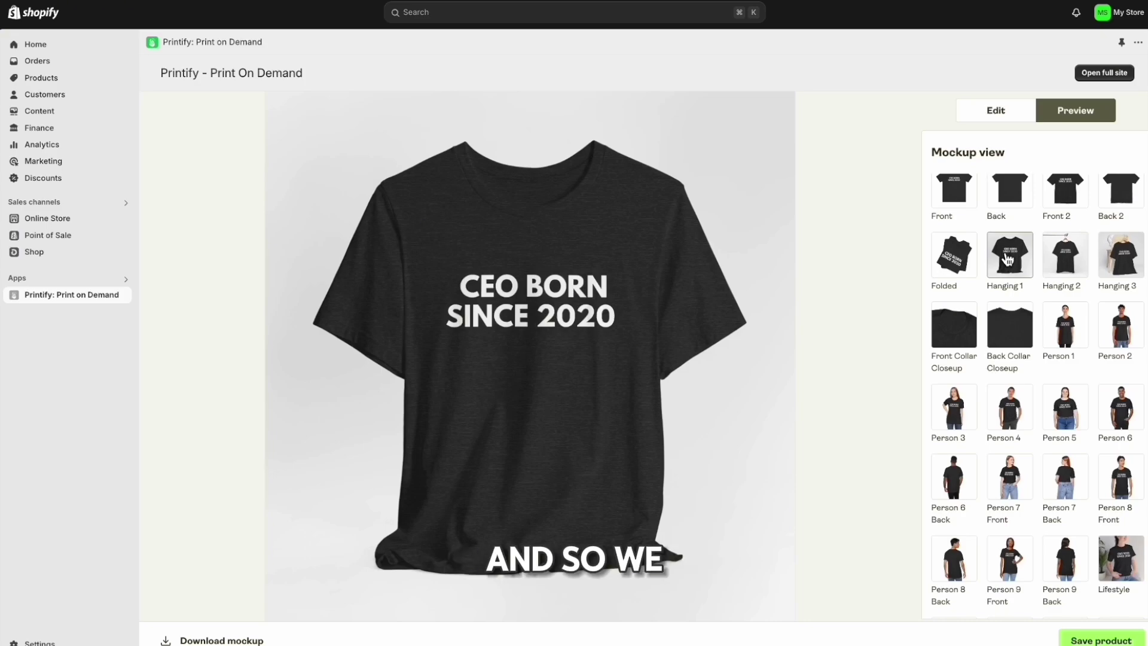
click(1064, 331)
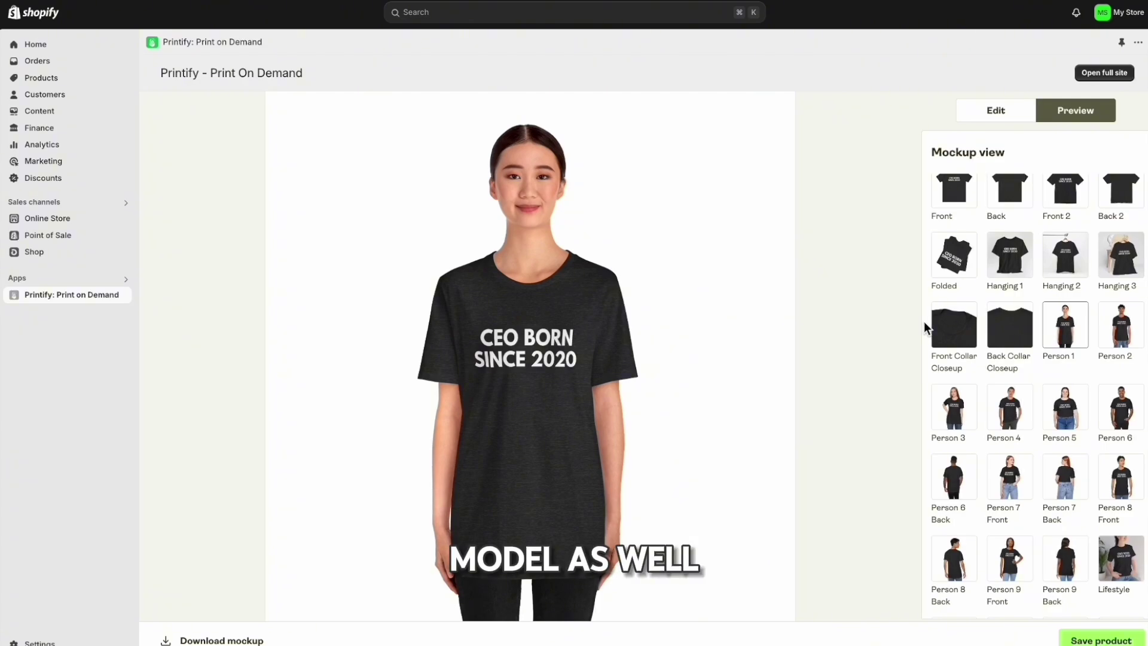
click(1120, 325)
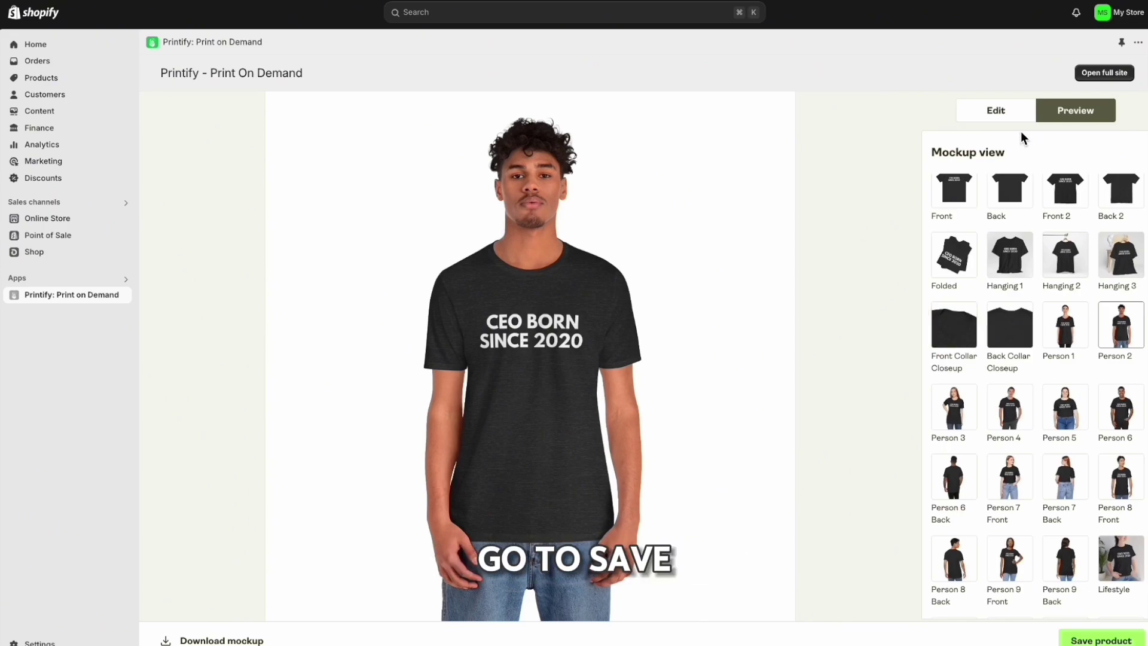
Step: Save the shirt product, leave the product creation flow and show the My Products list
click(1005, 120)
click(957, 638)
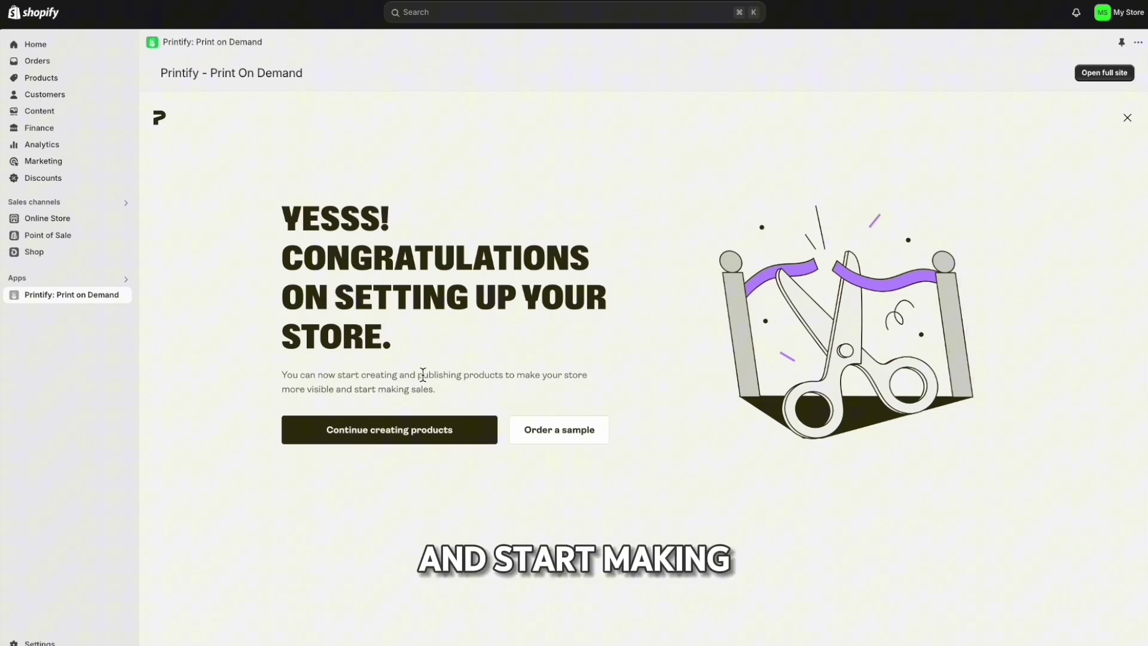
click(372, 437)
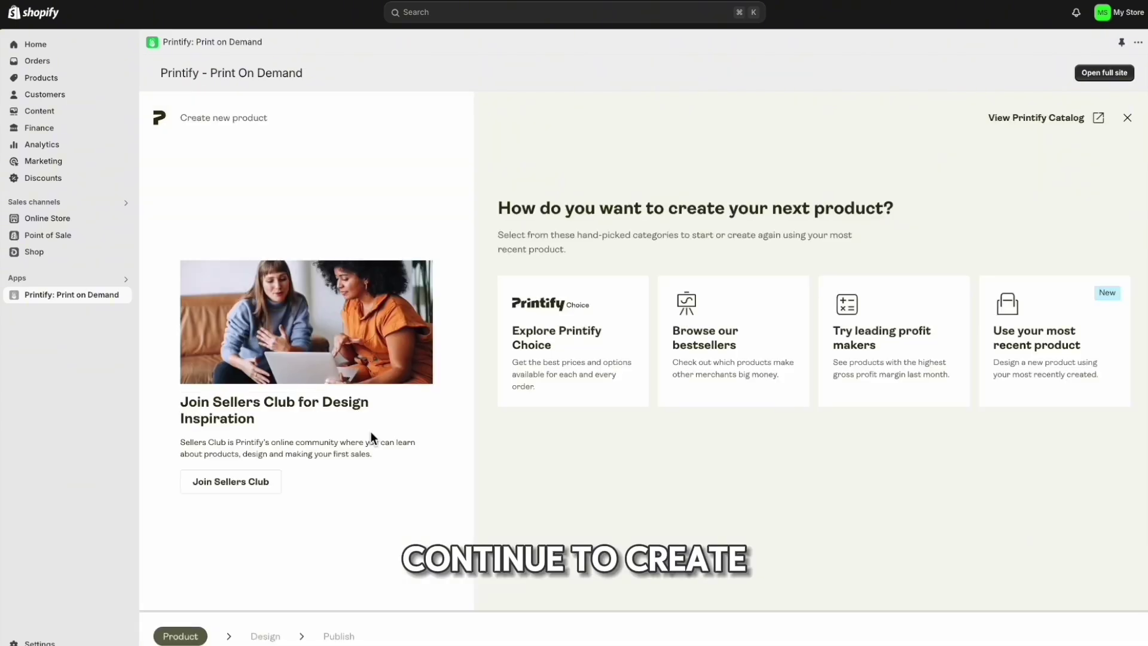
click(1124, 120)
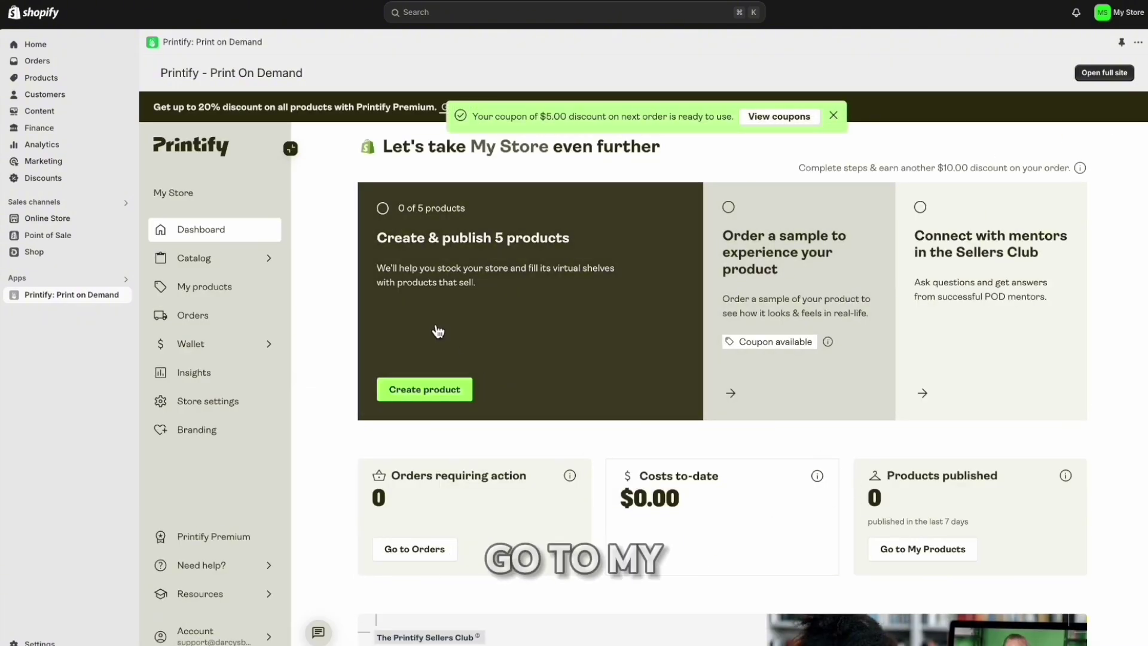
scroll(397, 455, down, 2)
click(915, 502)
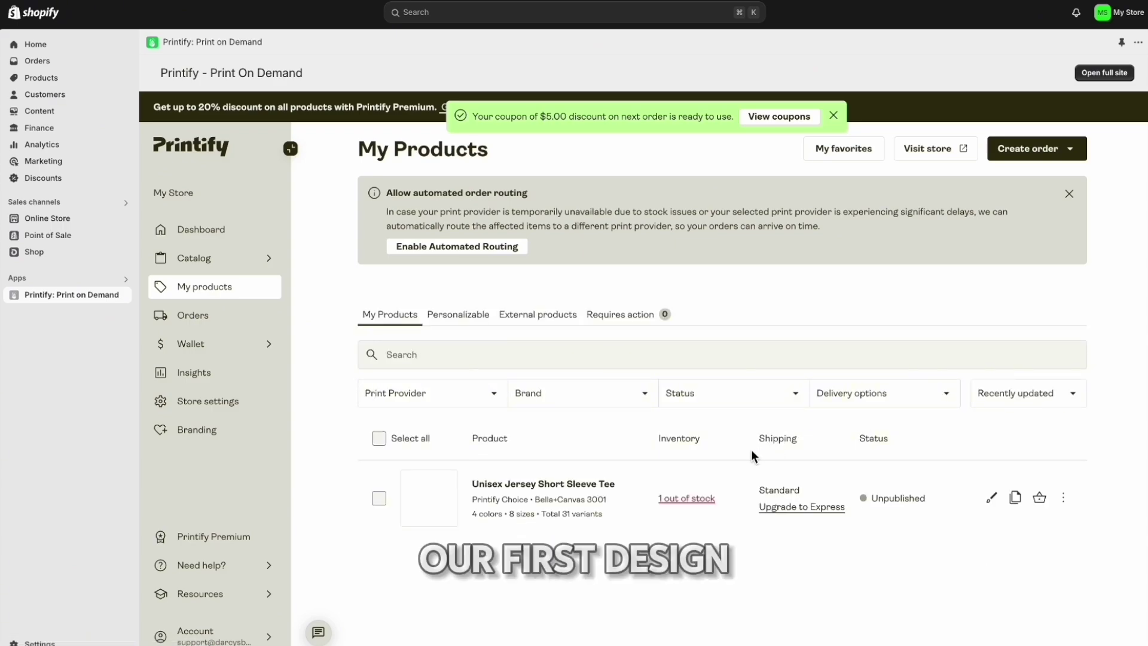
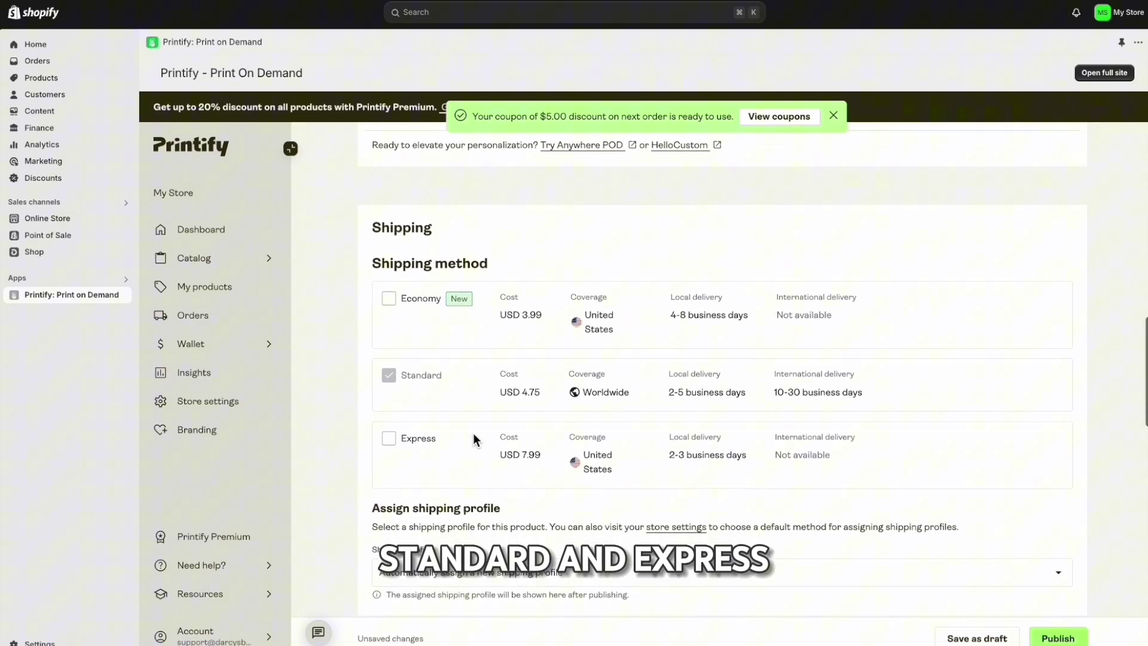
Step: Enable the Economy and Express shipping methods for the shirt in addition to Standard
click(388, 304)
click(389, 434)
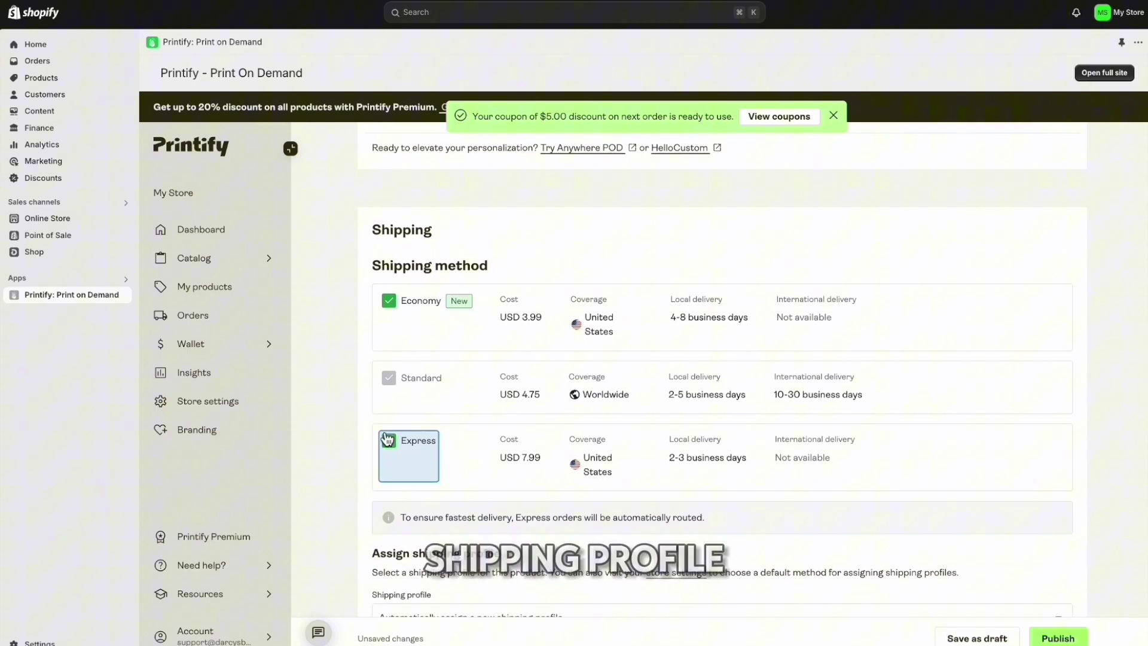
scroll(387, 440, down, 1)
Step: Review the shipping profile and pricing table, hide the table tips and go on to the publishing settings
scroll(386, 438, down, 5)
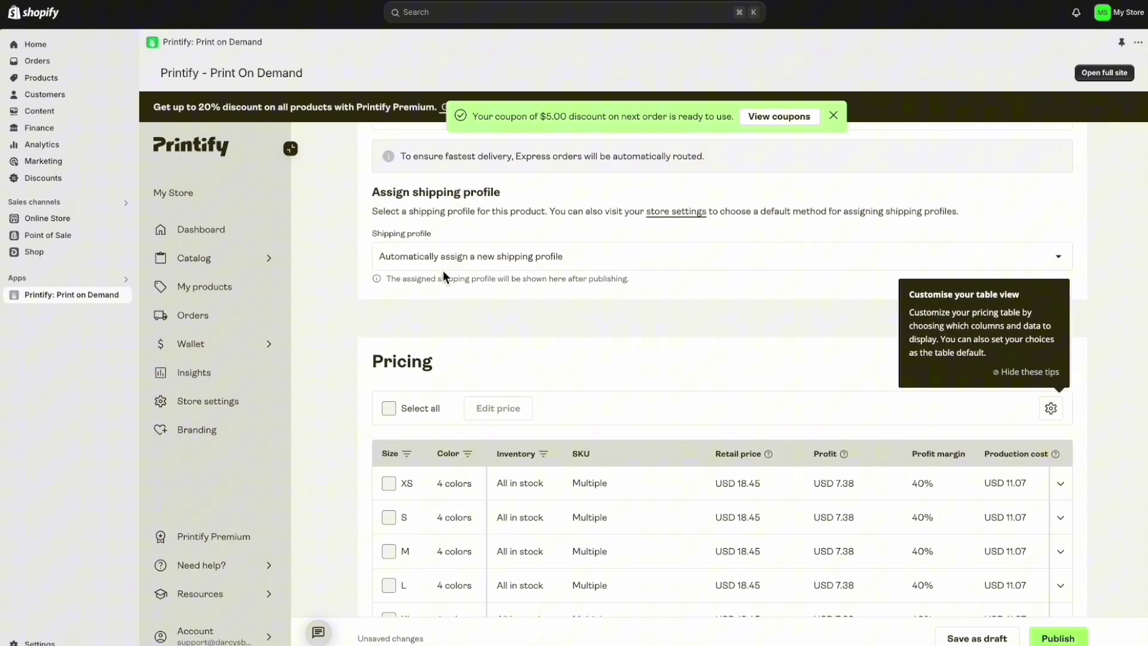
scroll(421, 346, down, 3)
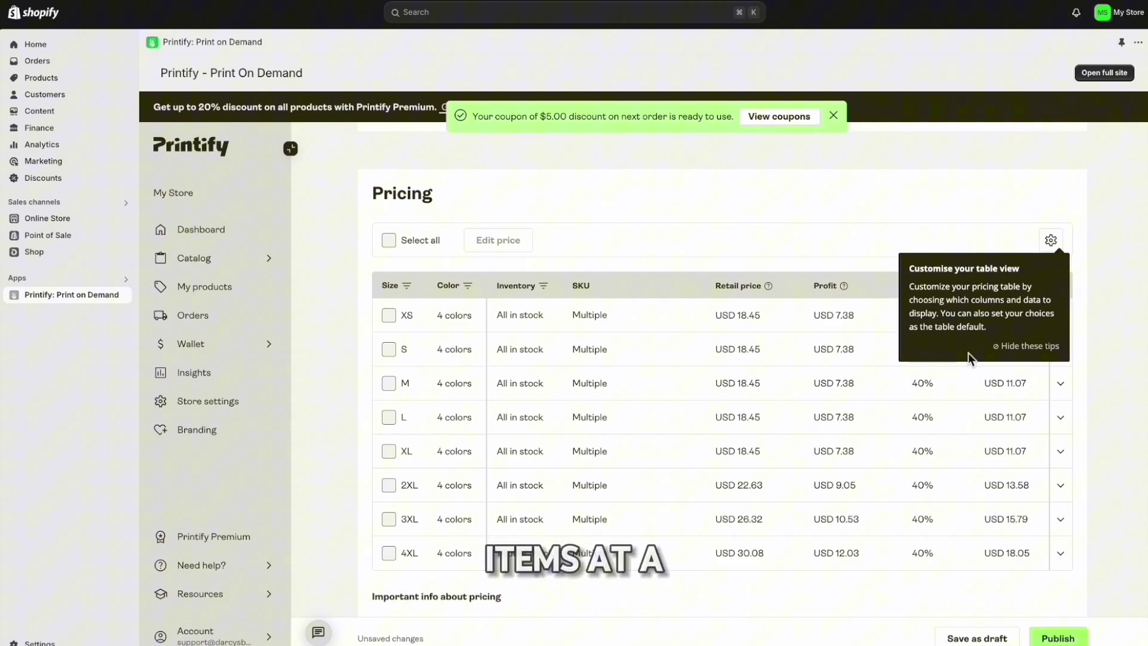
click(1024, 345)
scroll(482, 199, down, 8)
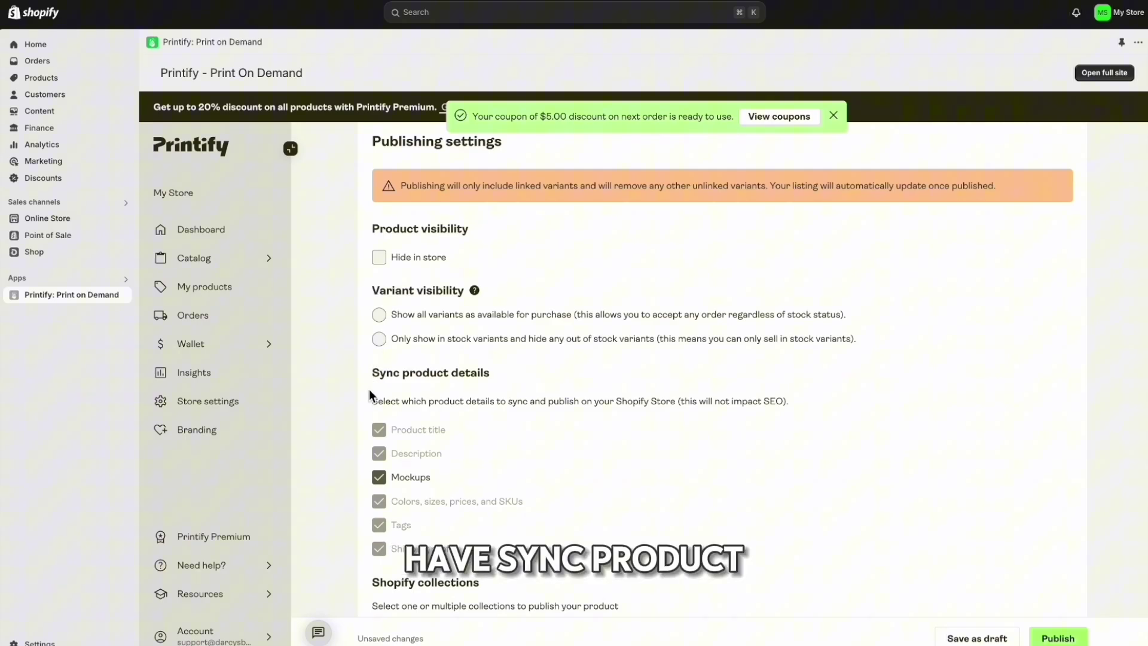
Step: Review the shirt listing's description, tags, personalization, shipping methods, pricing table and publishing settings before publishing
scroll(369, 387, down, 2)
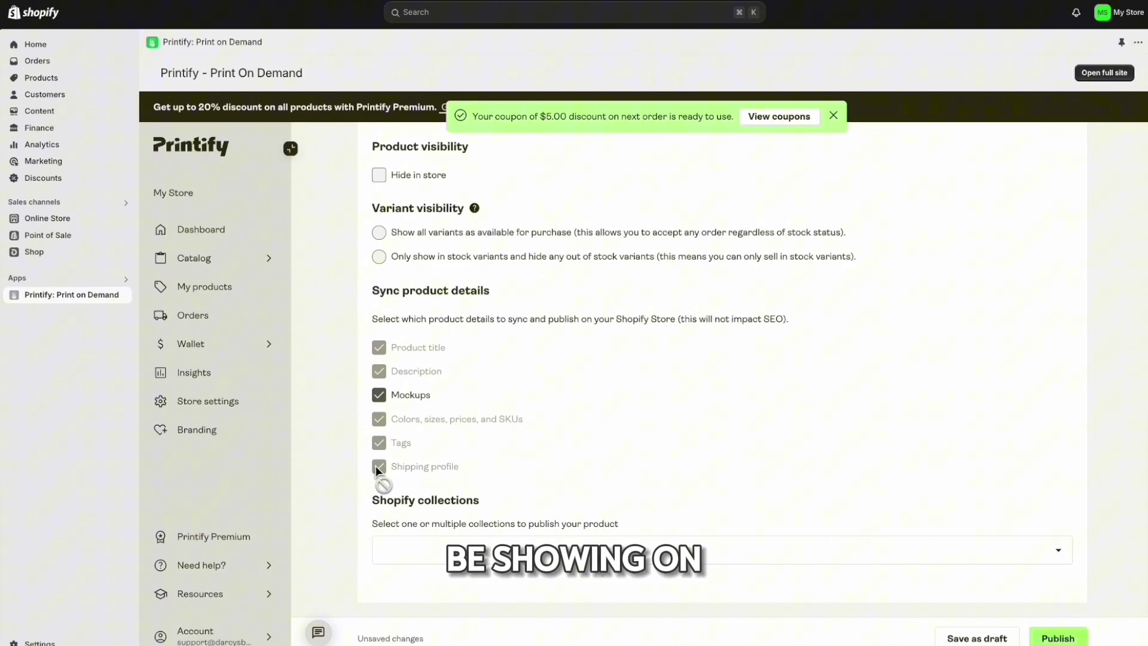
scroll(377, 472, up, 15)
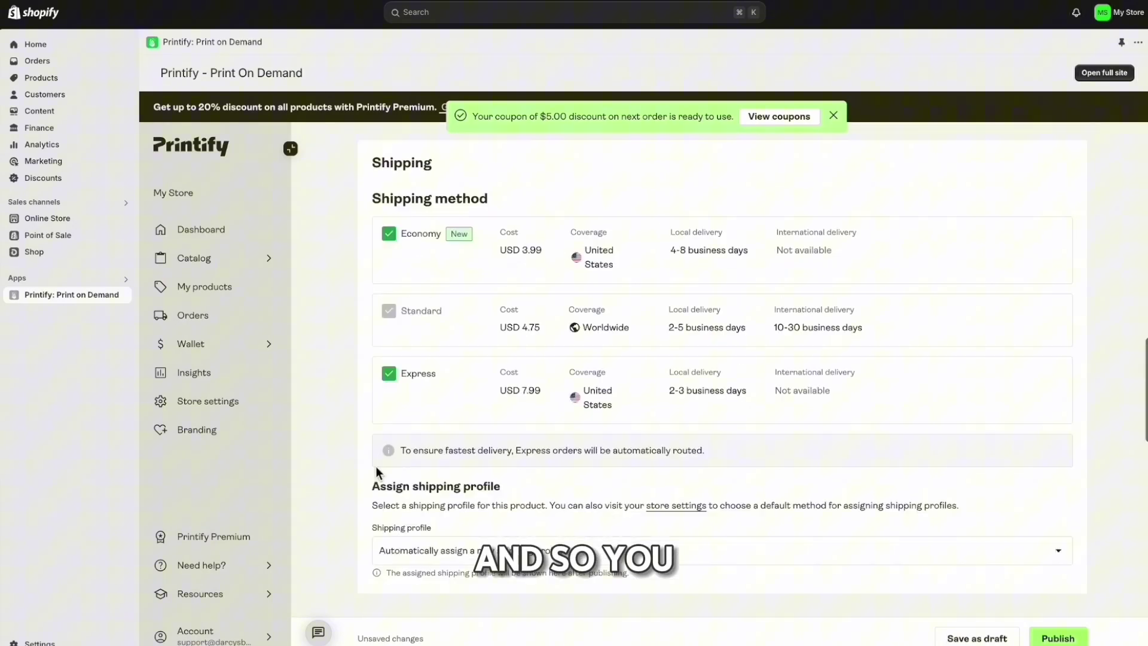
scroll(378, 469, down, 5)
scroll(376, 465, down, 15)
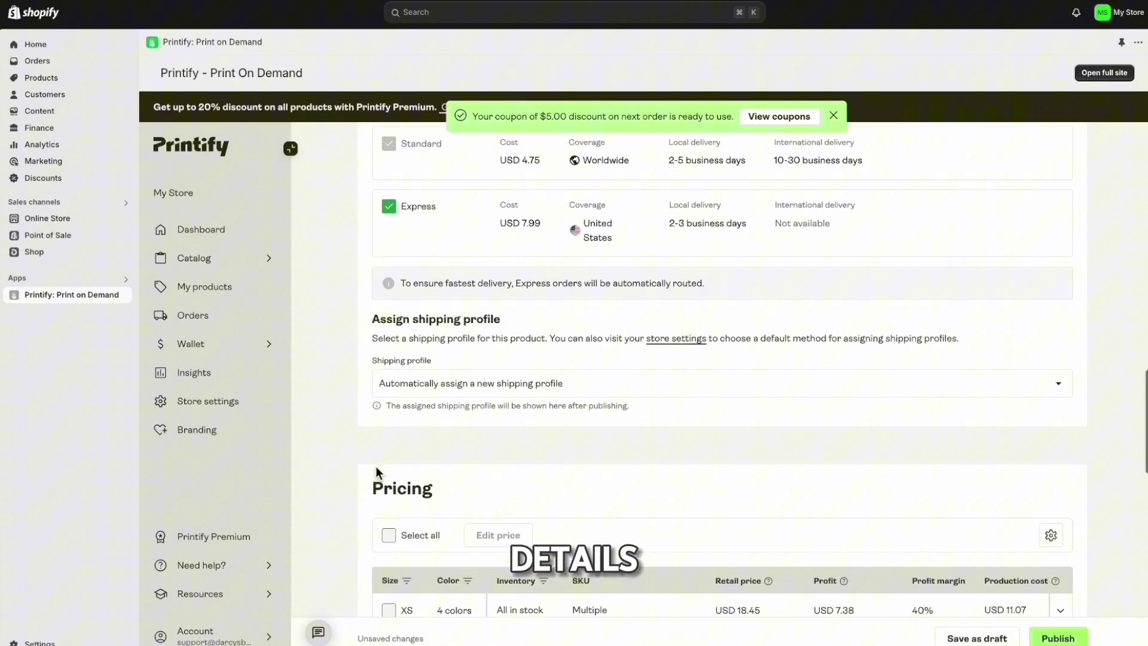
scroll(377, 471, up, 15)
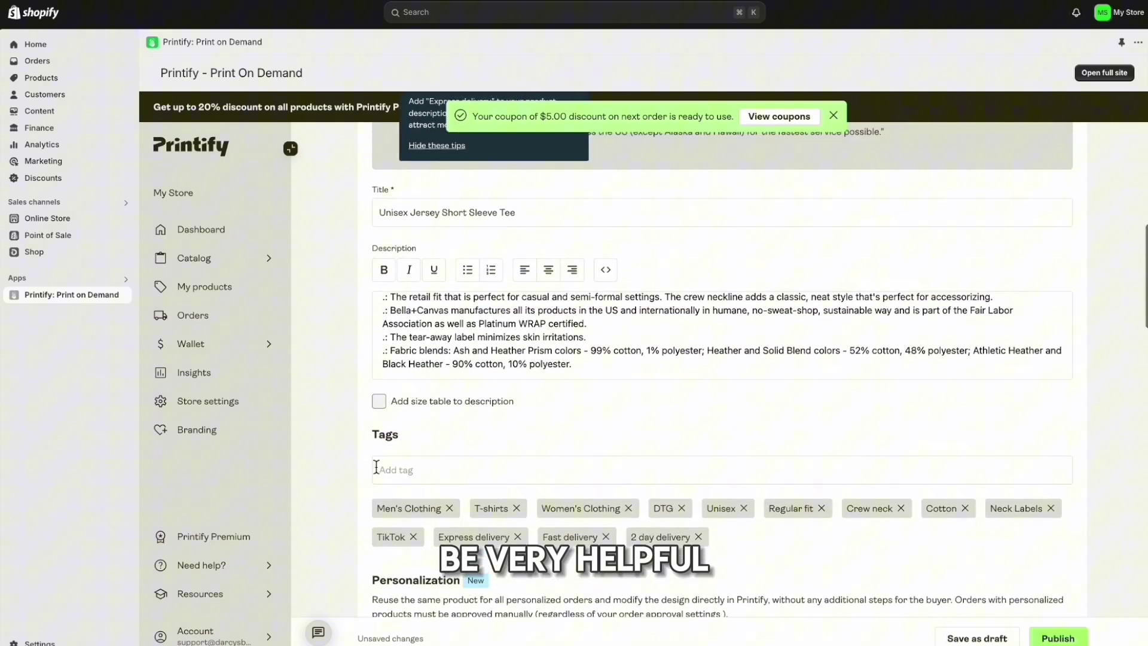
scroll(376, 472, down, 5)
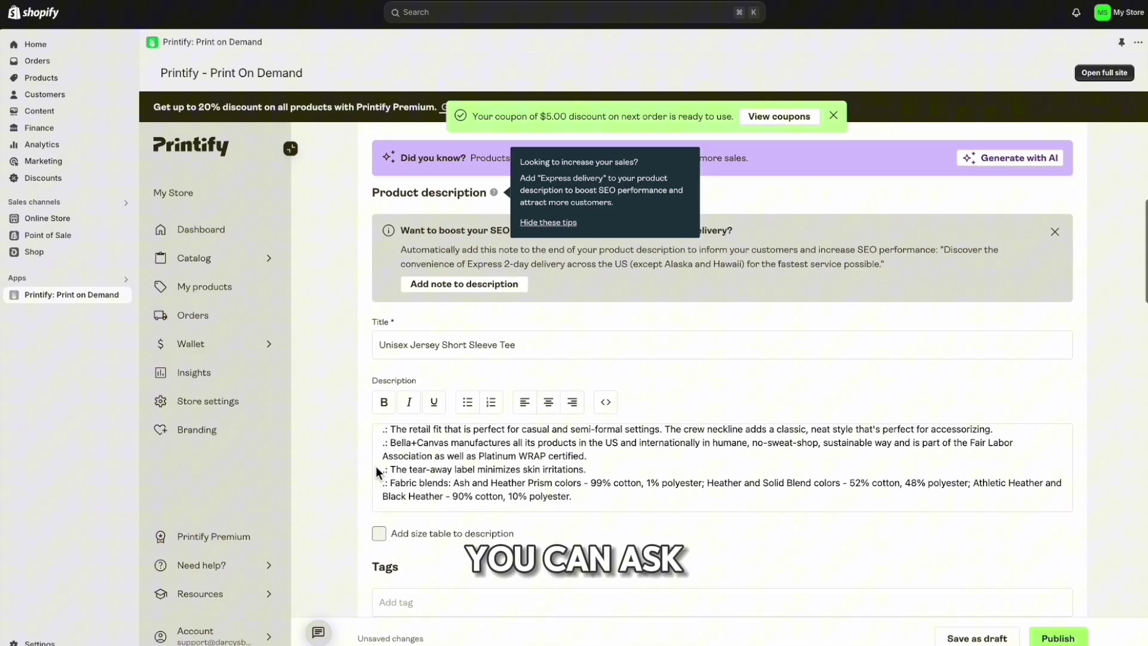
scroll(378, 473, down, 5)
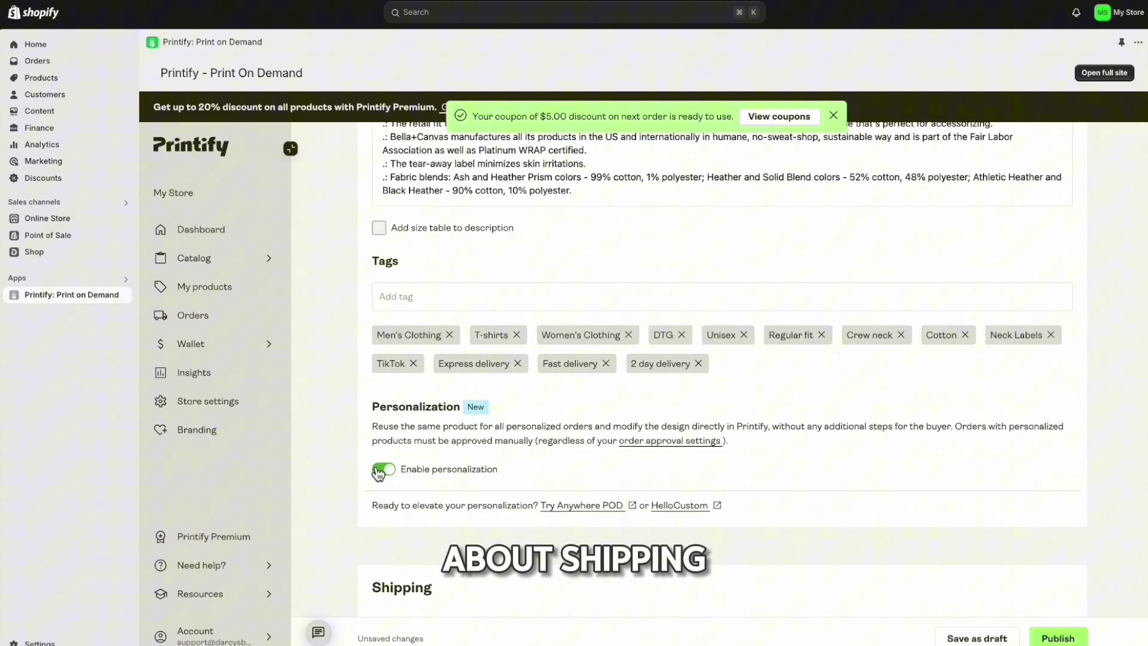
scroll(376, 469, down, 7)
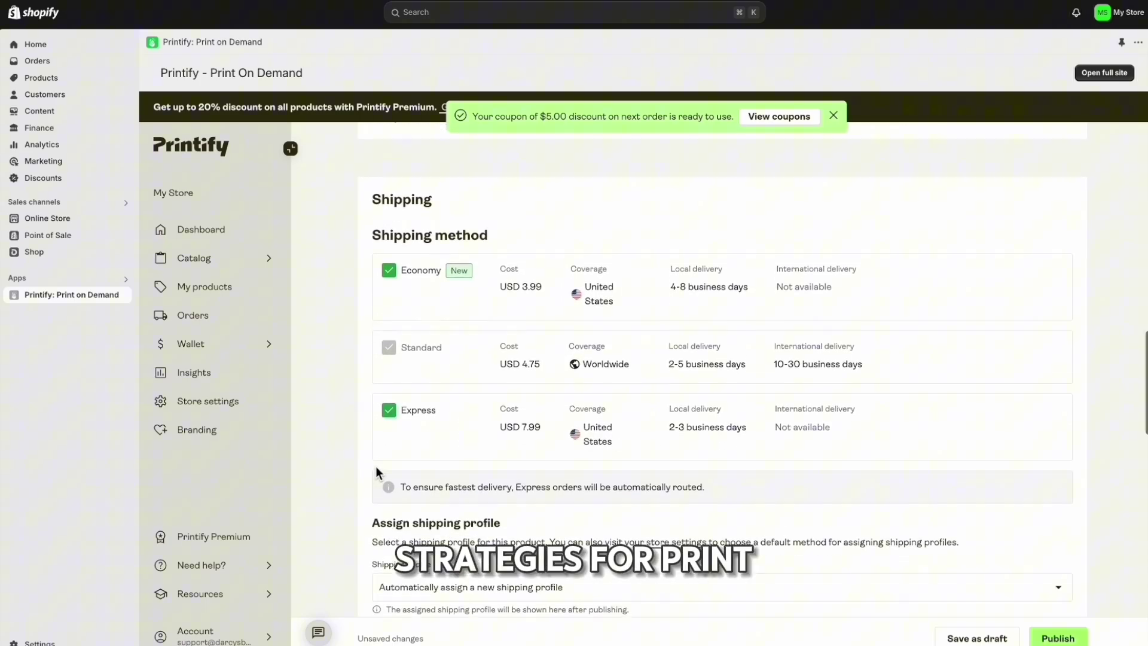
scroll(376, 465, down, 15)
scroll(376, 465, up, 8)
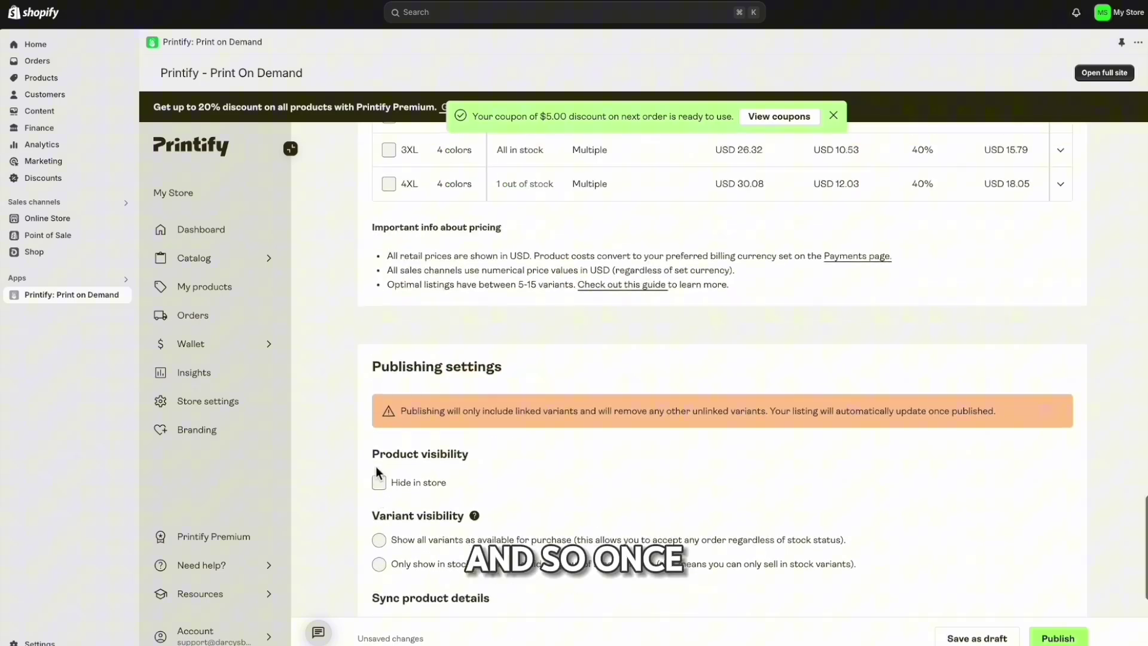
scroll(376, 468, down, 5)
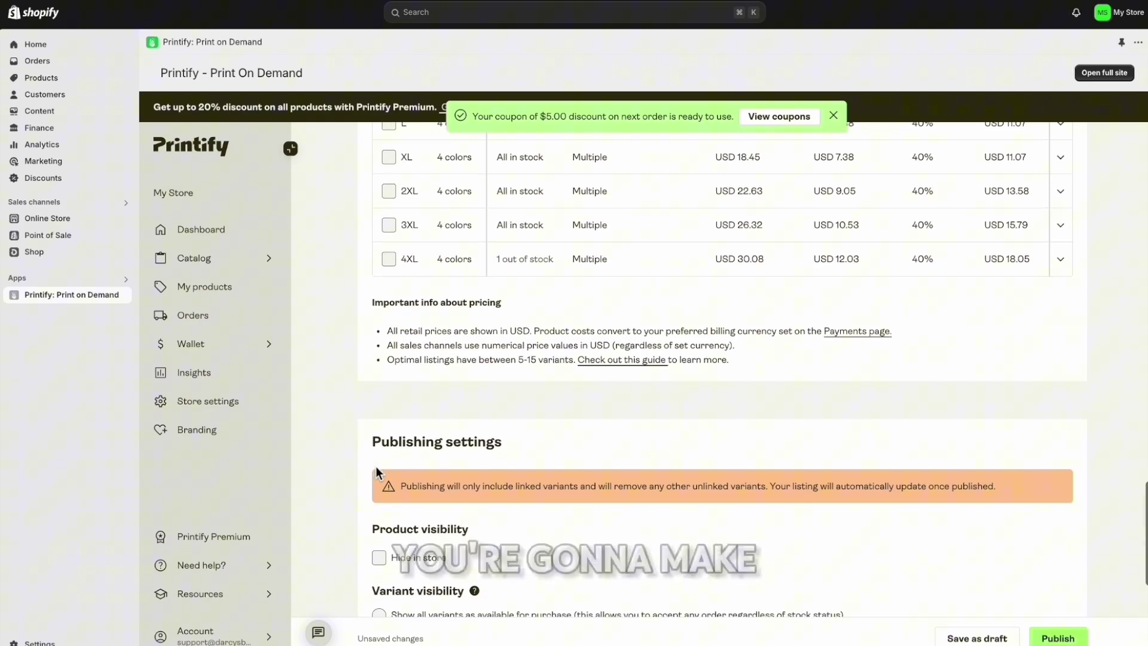
scroll(375, 467, down, 3)
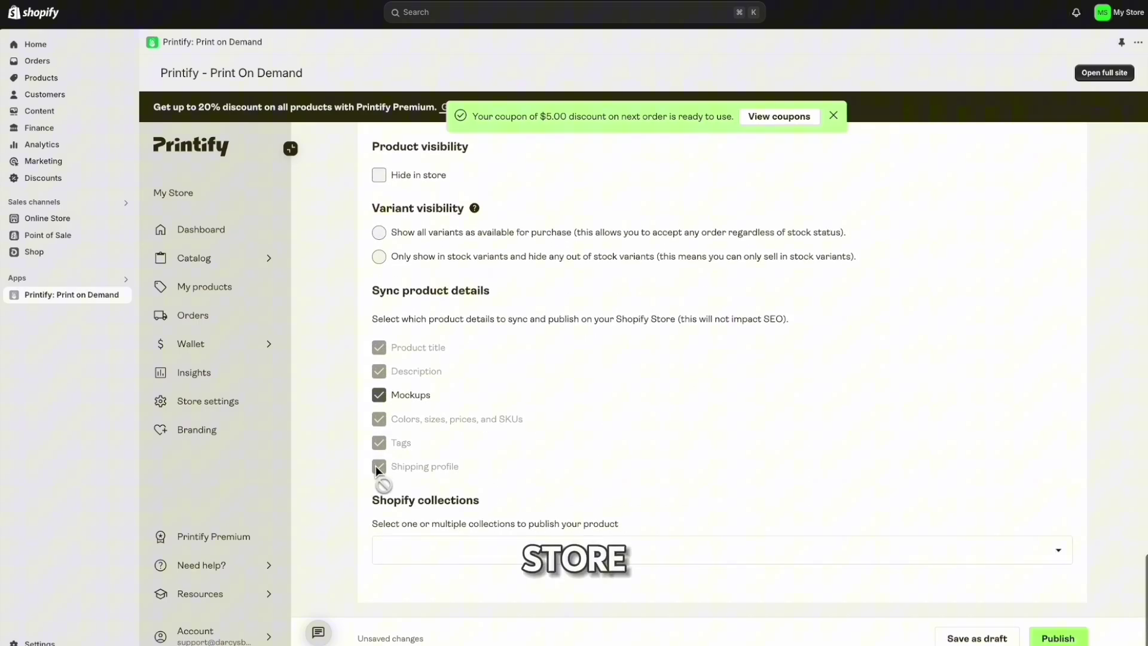
Step: Publish the shirt to the Shopify store and acknowledge the Printify Express reminder
scroll(379, 541, up, 1)
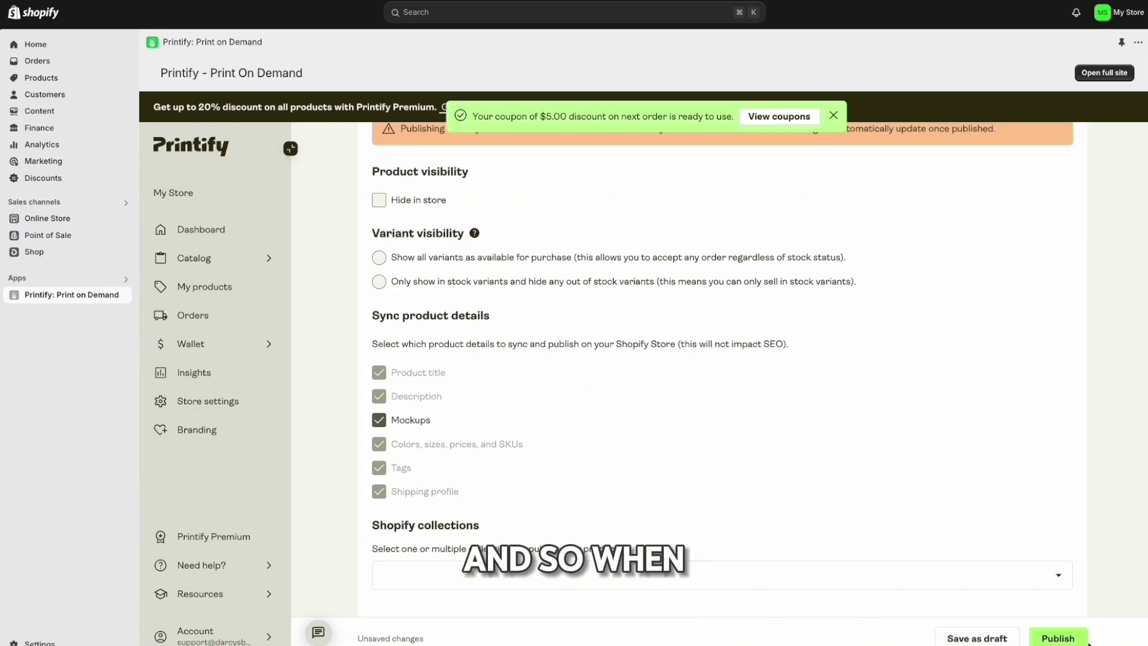
click(1058, 638)
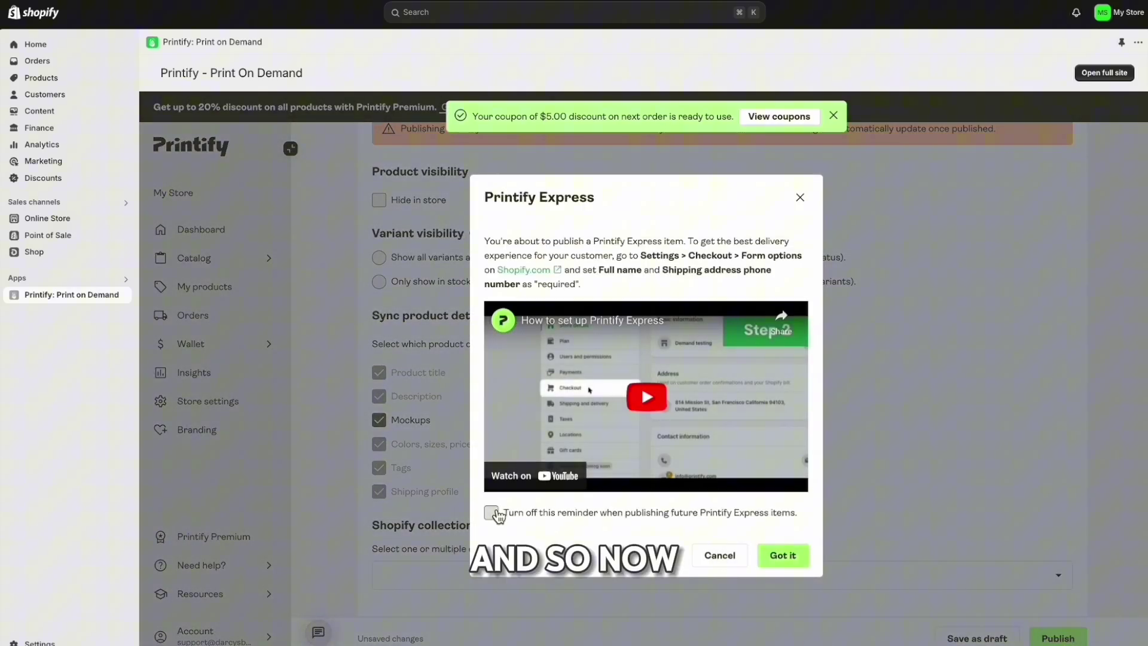
click(780, 559)
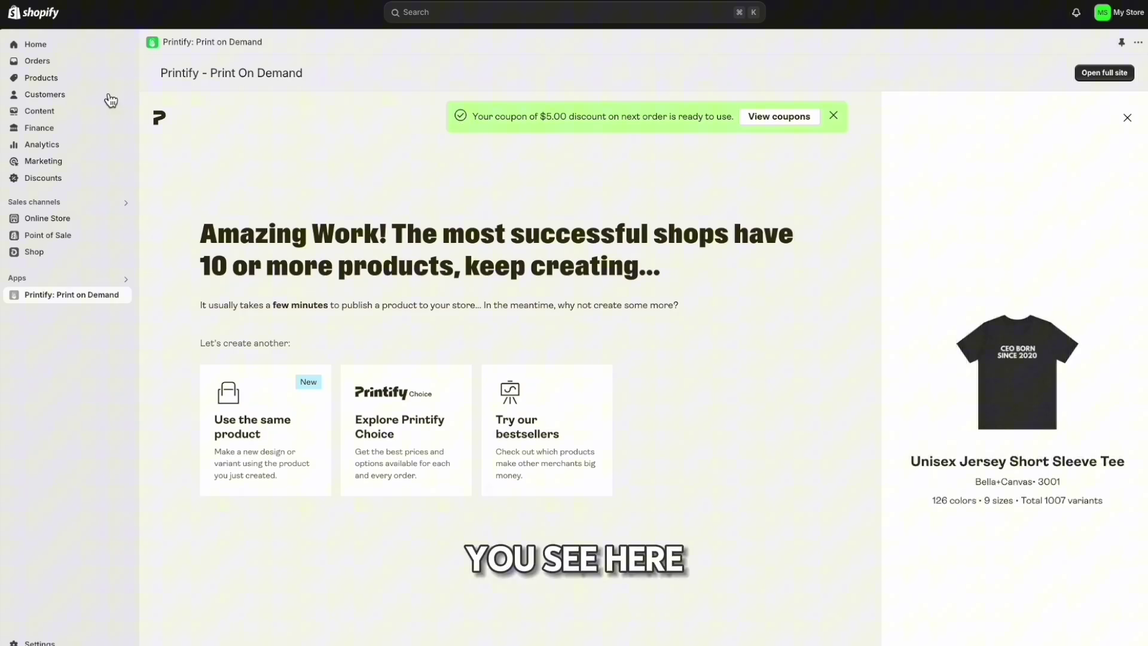
Step: Open the Unisex Jersey Short Sleeve Tee from the Shopify product list and check its description, media and variants
click(73, 89)
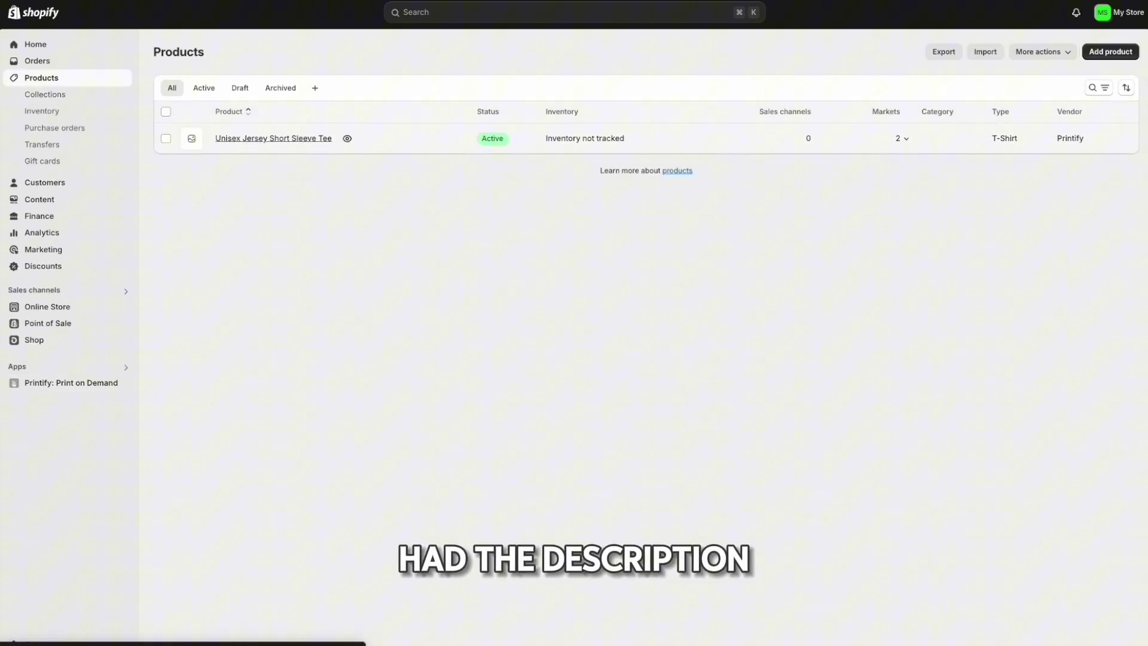
click(252, 141)
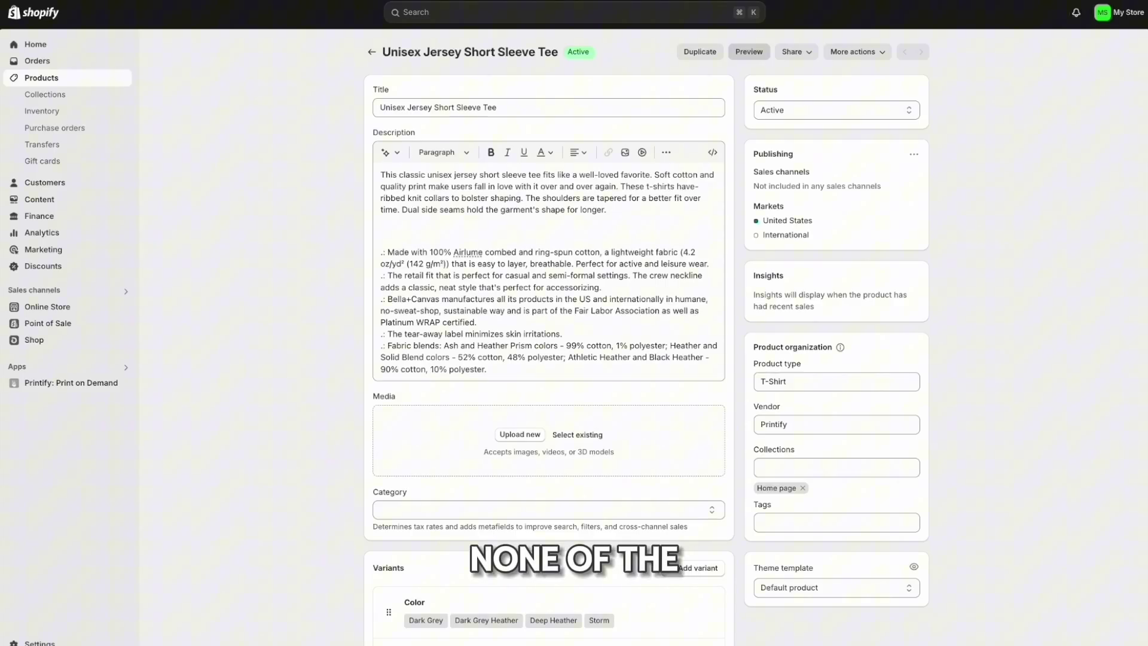
scroll(540, 436, down, 8)
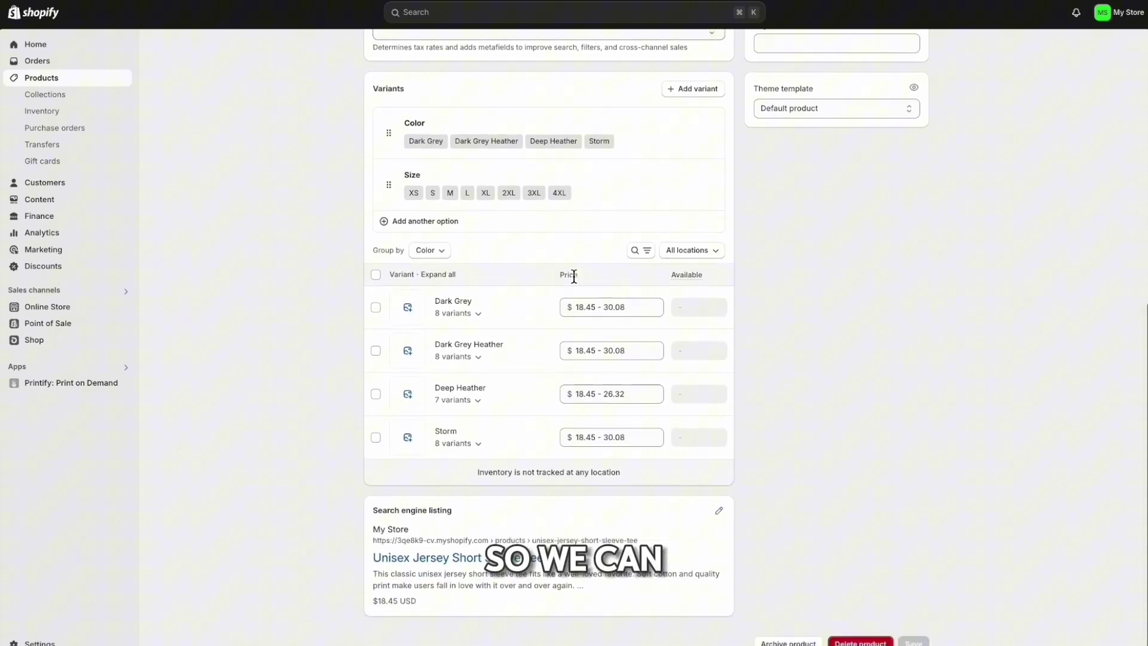
scroll(574, 277, up, 6)
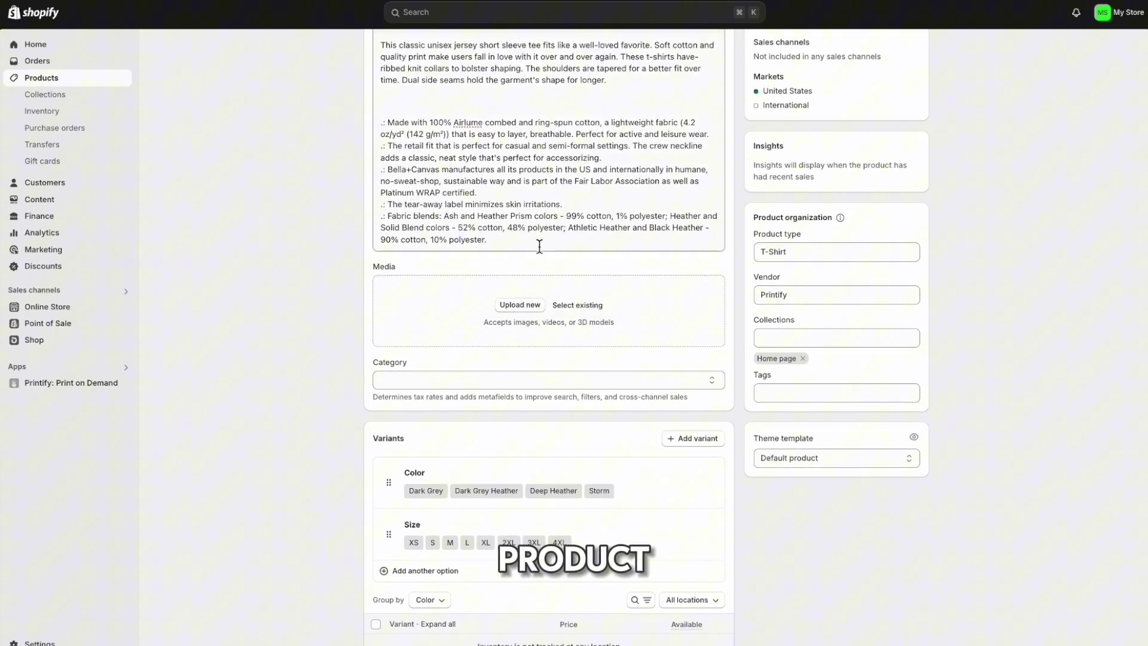
Step: Return to the Printify app and go from its dashboard to the My Products list
click(86, 385)
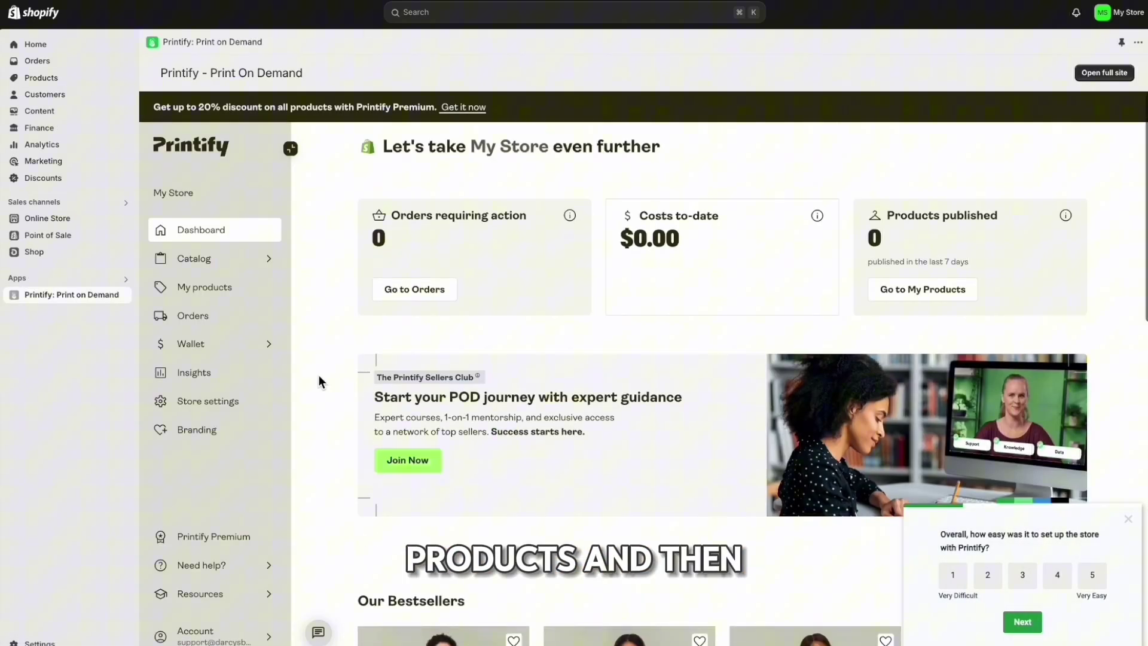
scroll(652, 472, down, 2)
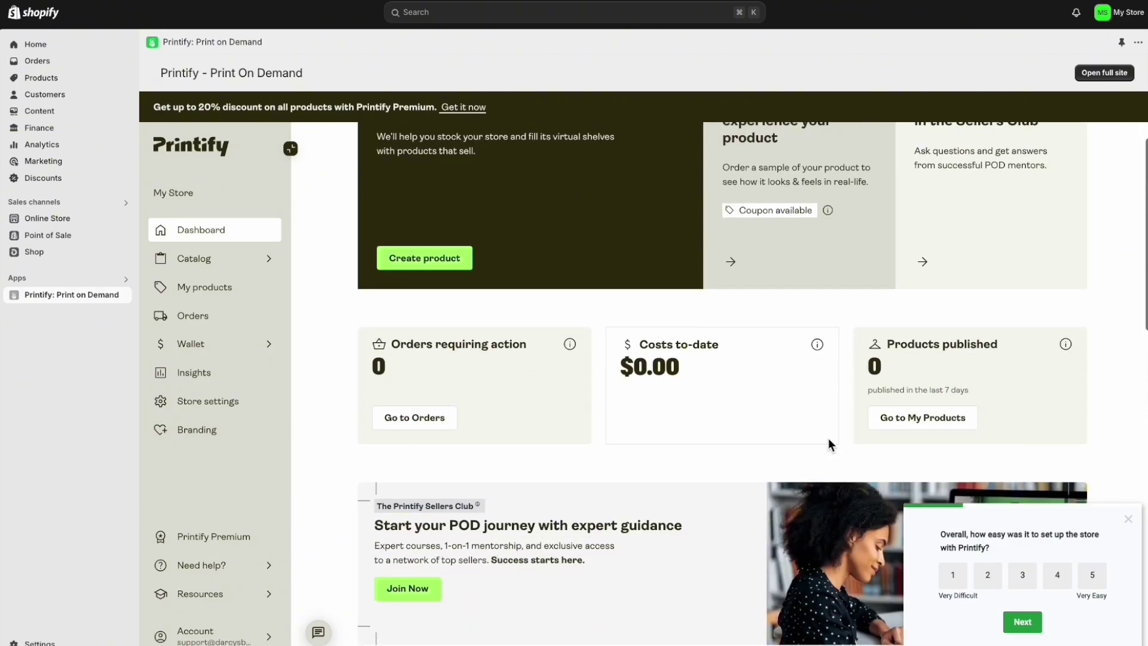
click(927, 422)
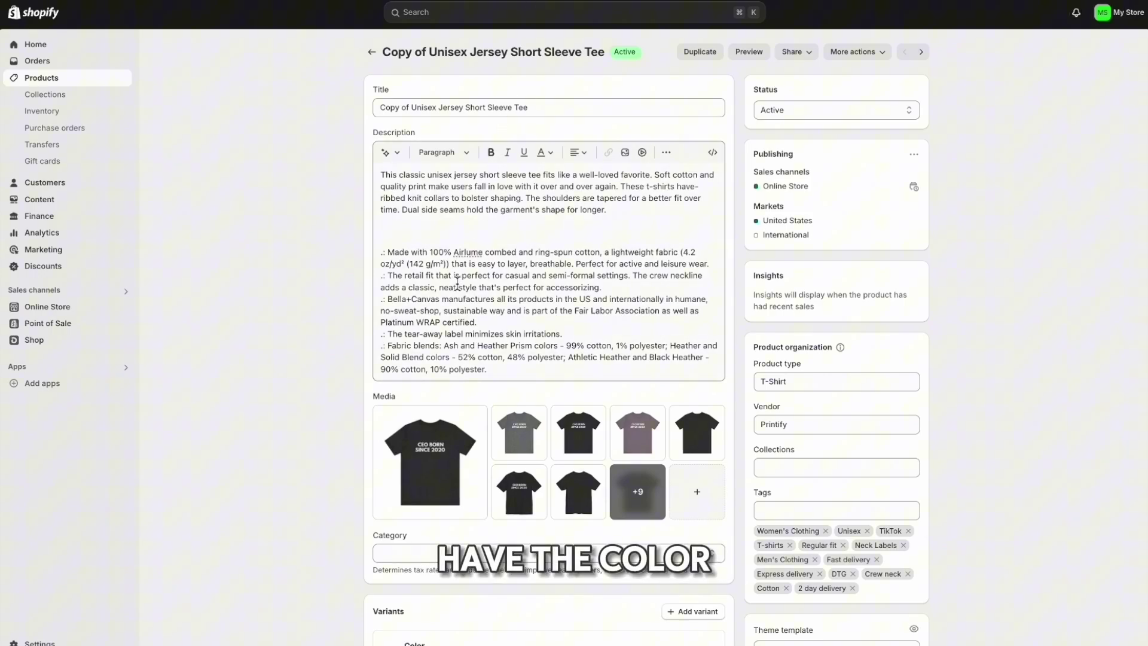
Step: Review the media, tags, color and size variants and prices of the Copy of Unisex Jersey Short Sleeve Tee
scroll(472, 284, down, 3)
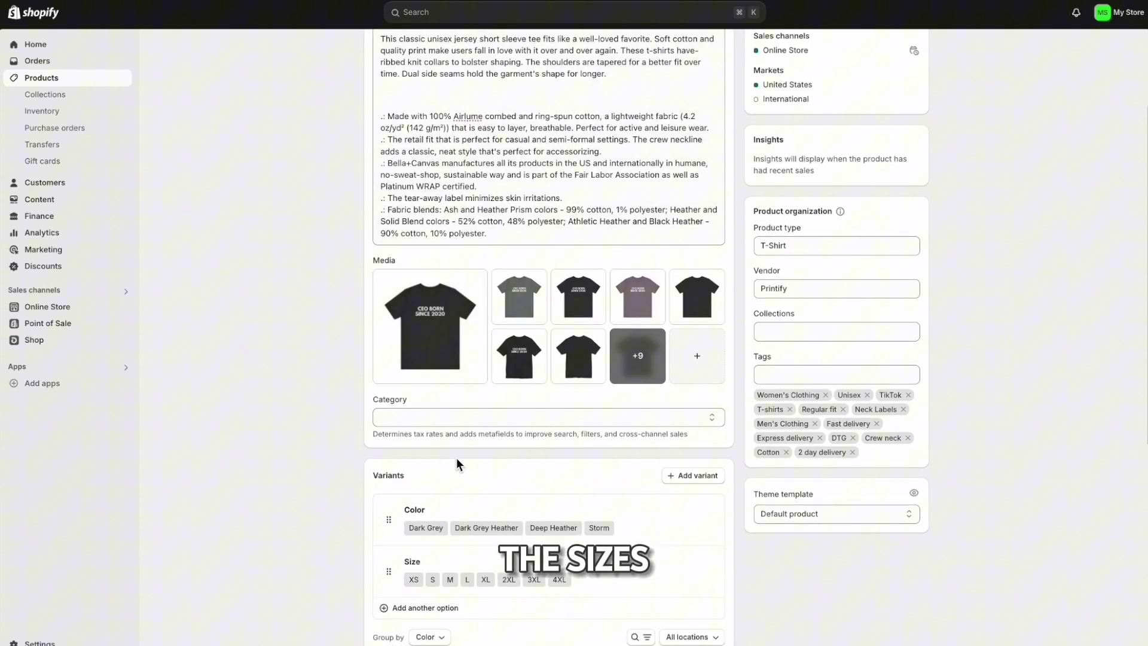
scroll(490, 284, down, 5)
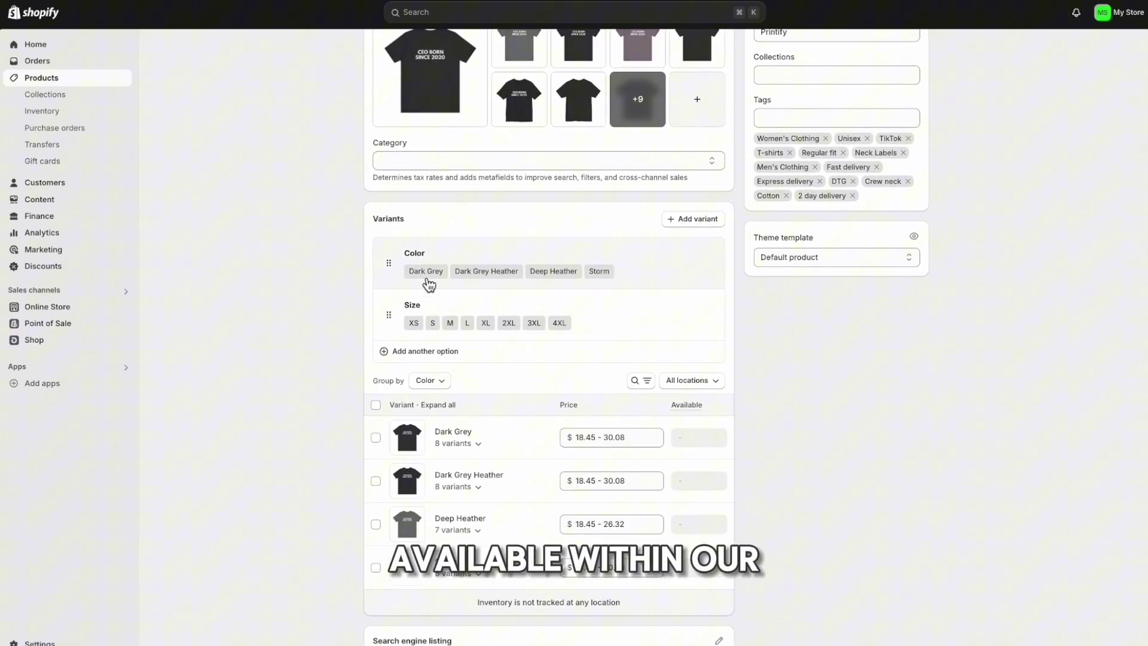
scroll(421, 337, up, 8)
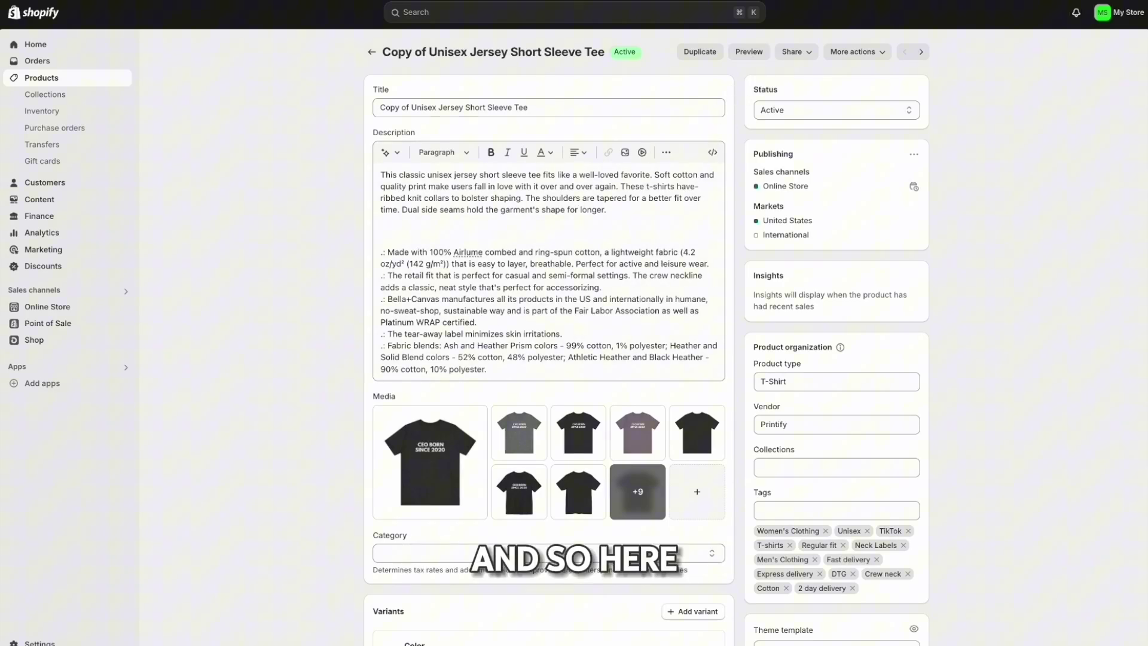
Step: Preview the copied tee's product page in the online store and look through its mockup images and description
click(746, 53)
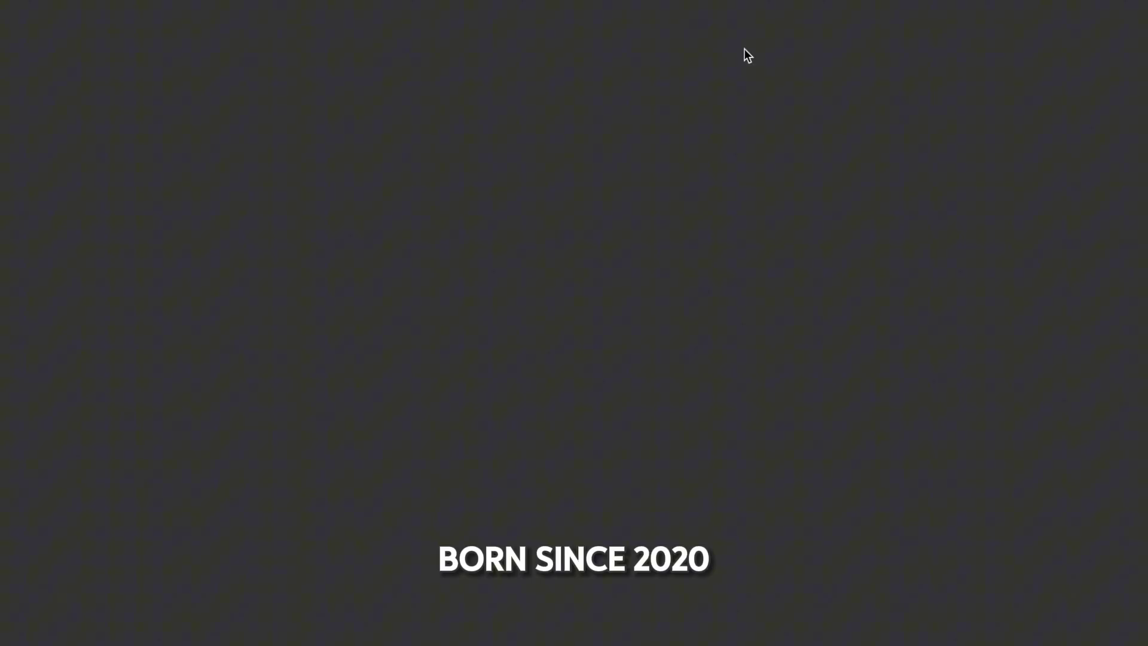
scroll(496, 283, down, 1)
scroll(496, 283, down, 6)
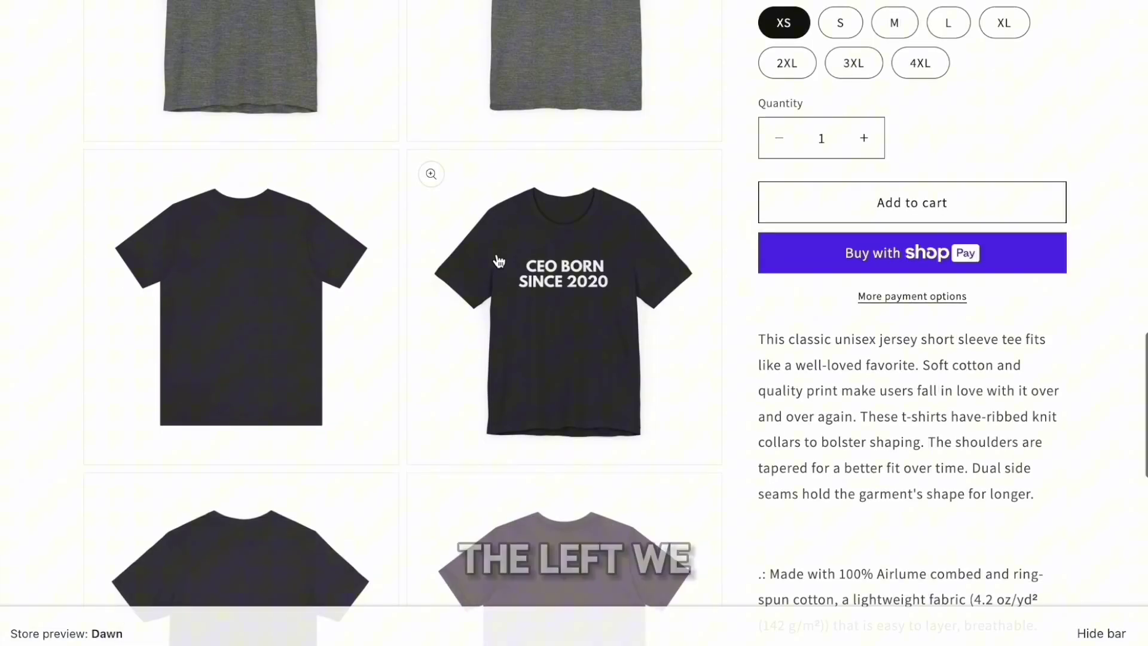
scroll(500, 258, up, 7)
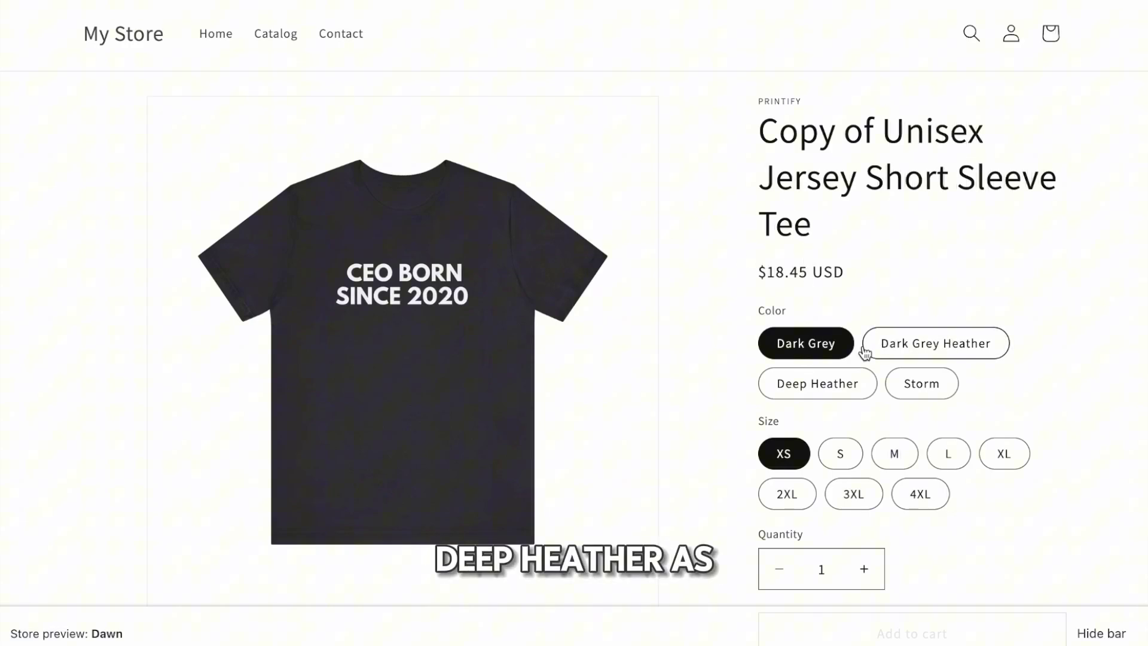
Step: Show the shirt in Dark Grey Heather and Storm on the preview page and check the size options
click(902, 337)
click(922, 384)
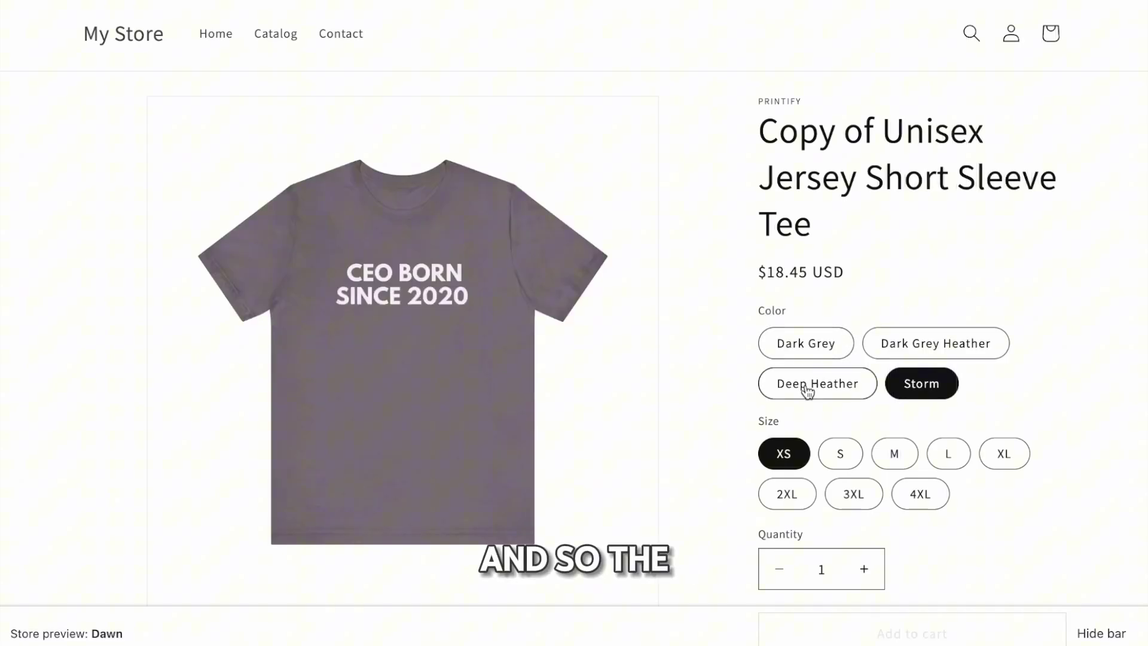
scroll(808, 390, down, 1)
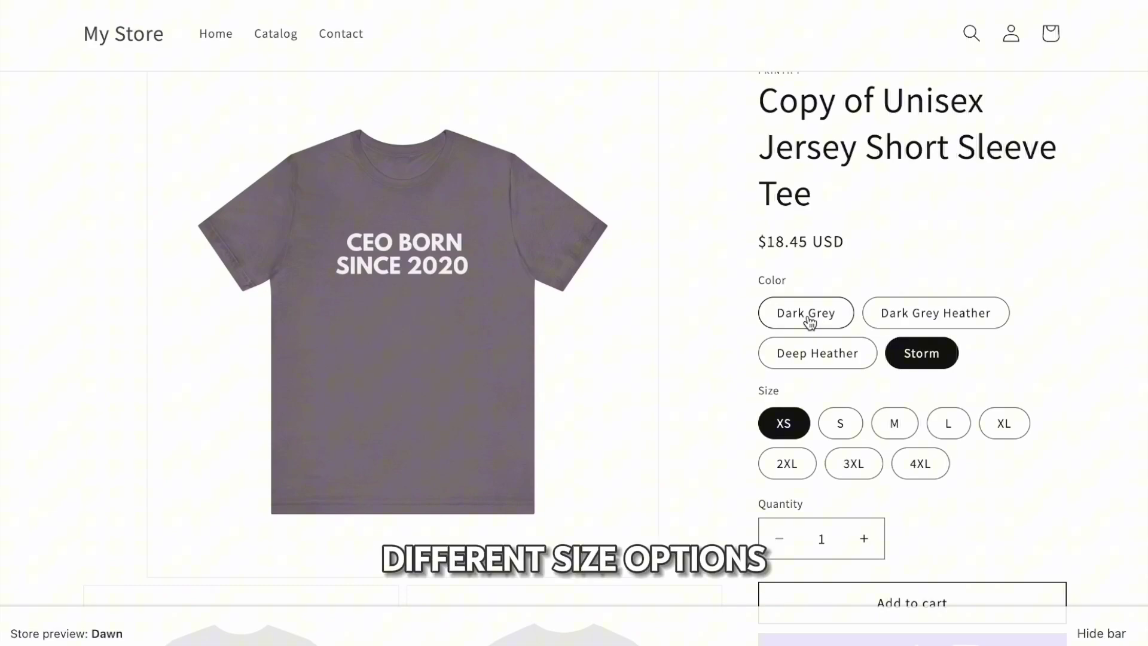
scroll(810, 370, down, 1)
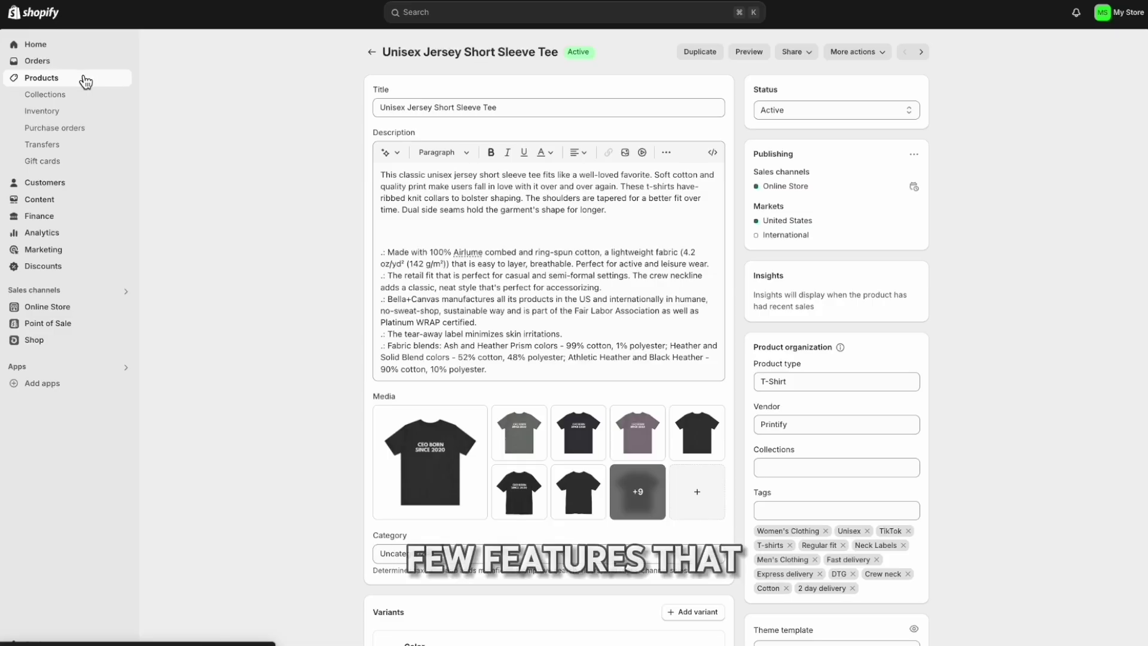
Step: Look over the store's product list and its Collections page
click(73, 78)
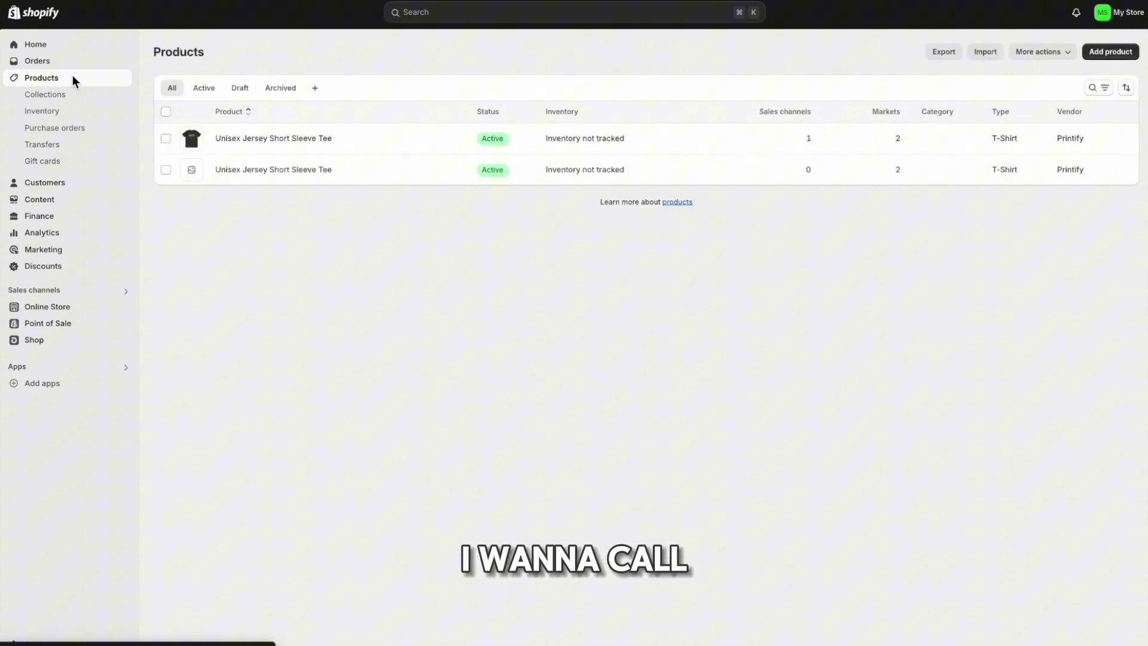
click(49, 95)
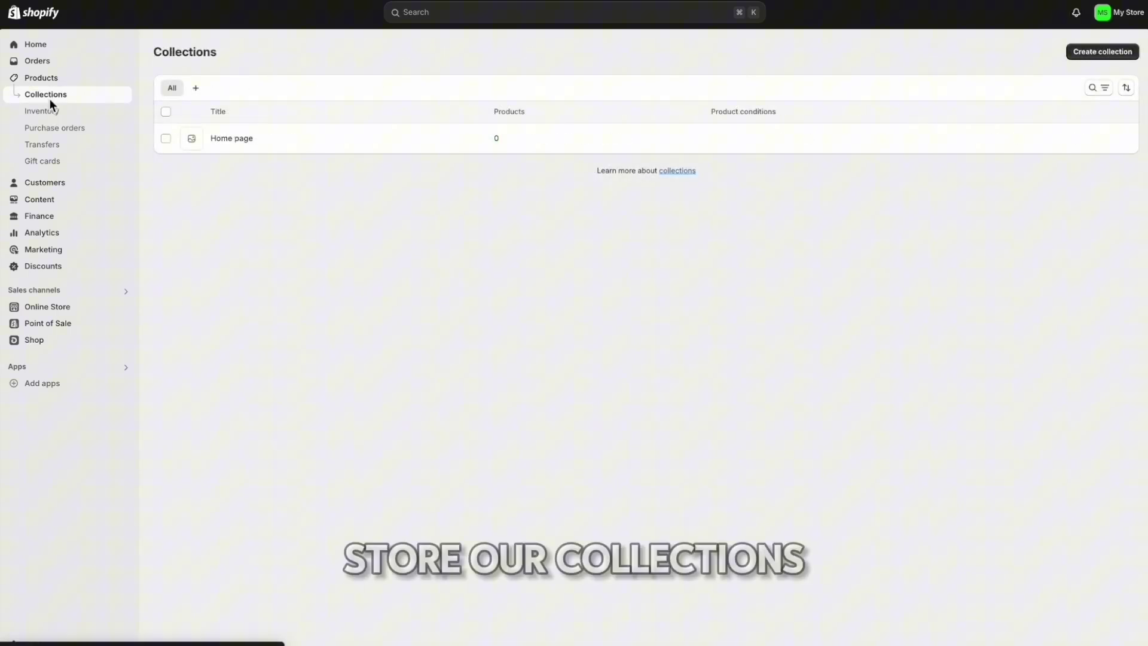
click(42, 80)
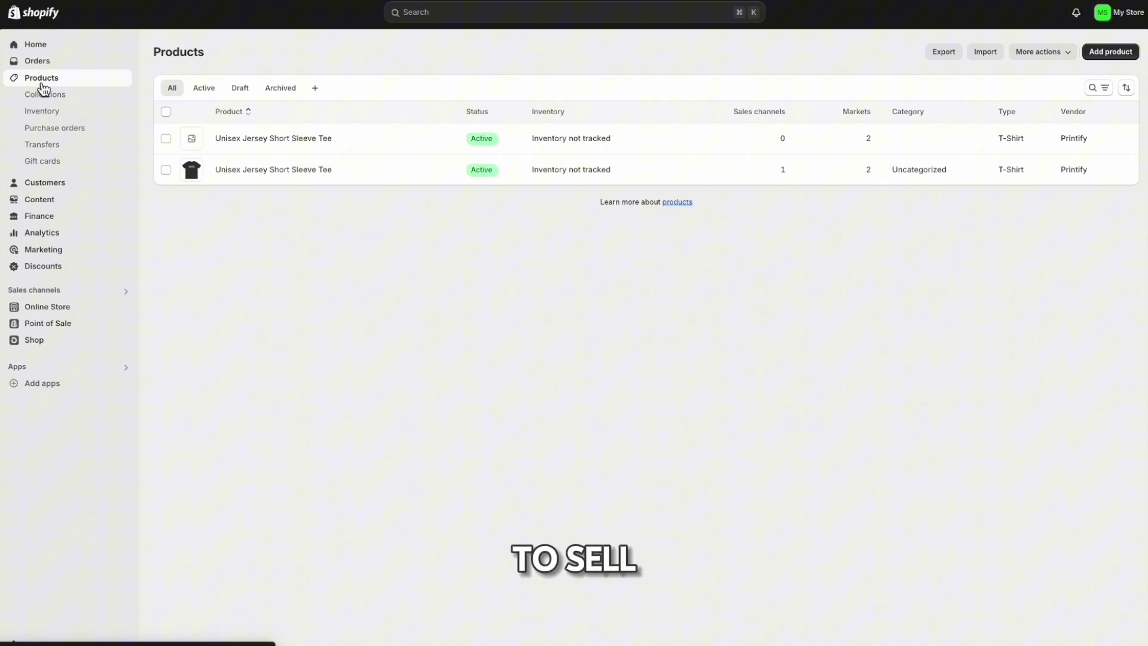
click(46, 97)
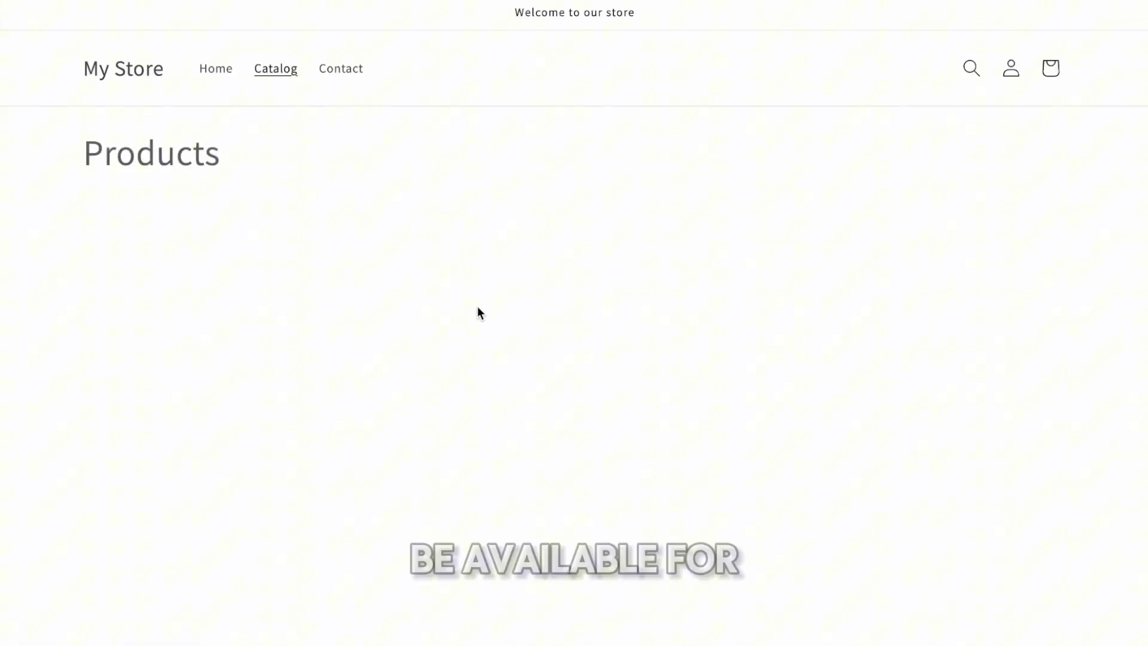
Step: View the storefront's Catalog page, and browse the theme library and popular free themes for the online store
scroll(476, 312, down, 1)
scroll(478, 307, up, 1)
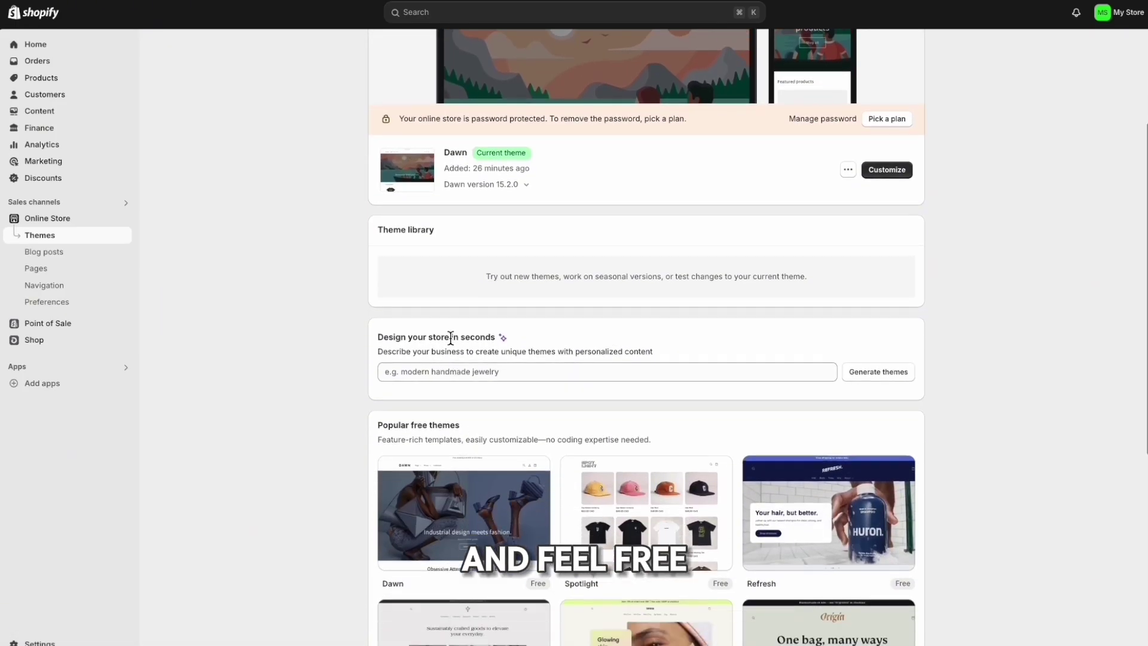
scroll(456, 332, down, 3)
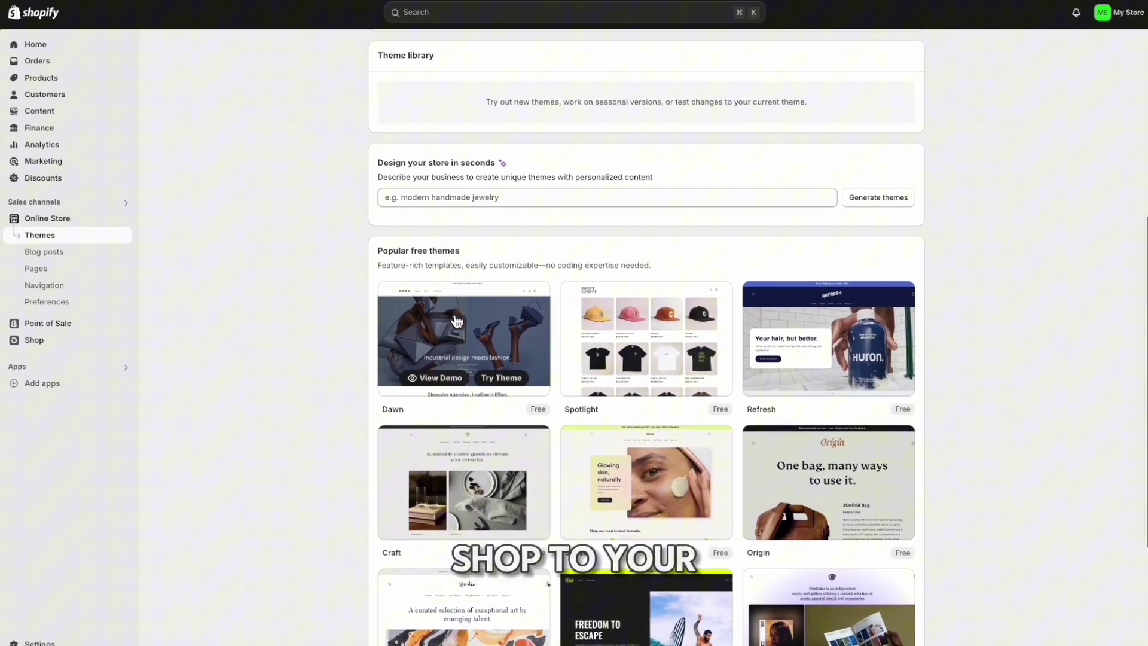
Step: Try the free Spotlight theme from the popular free themes on the store
scroll(456, 321, up, 2)
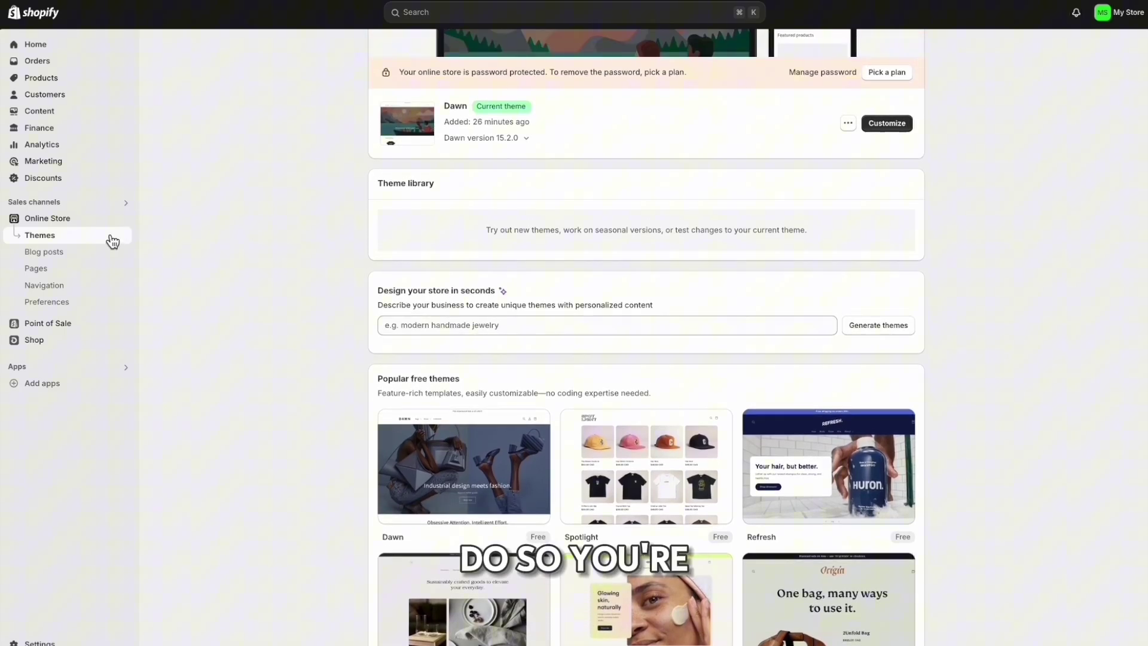
scroll(546, 128, up, 3)
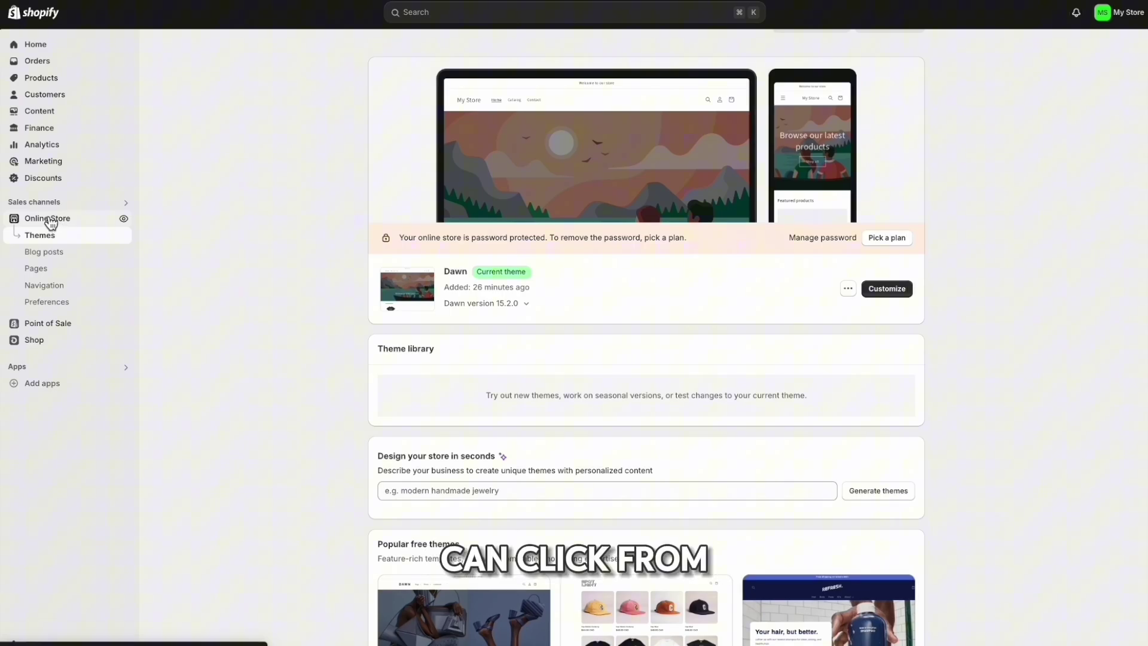
scroll(599, 301, down, 5)
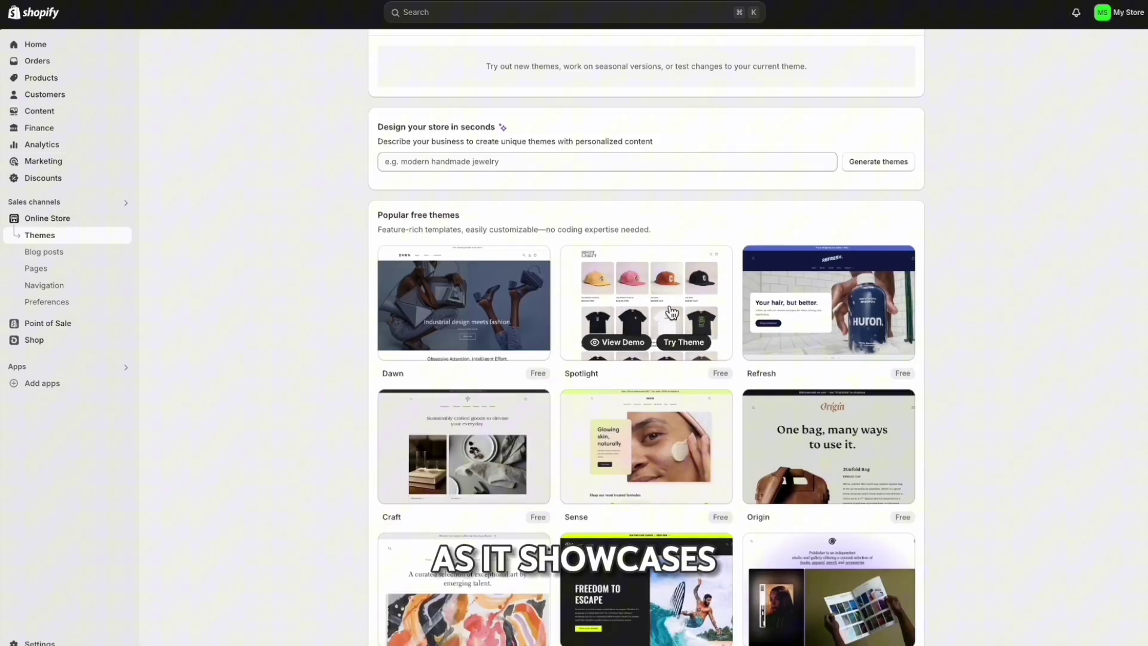
scroll(688, 359, up, 1)
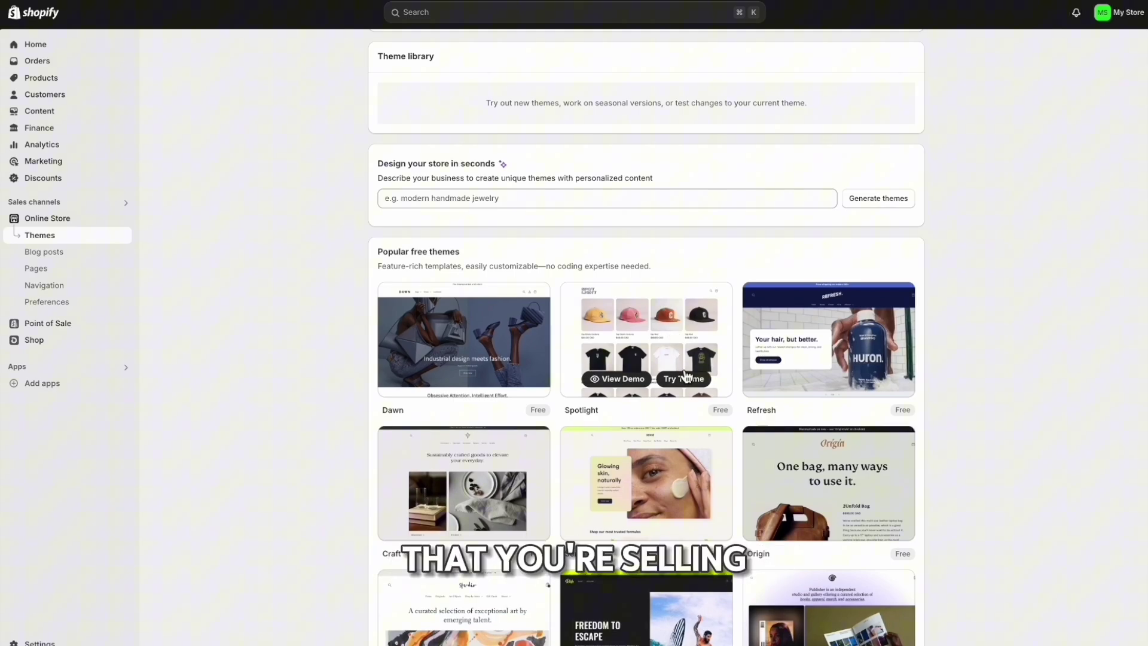
click(680, 383)
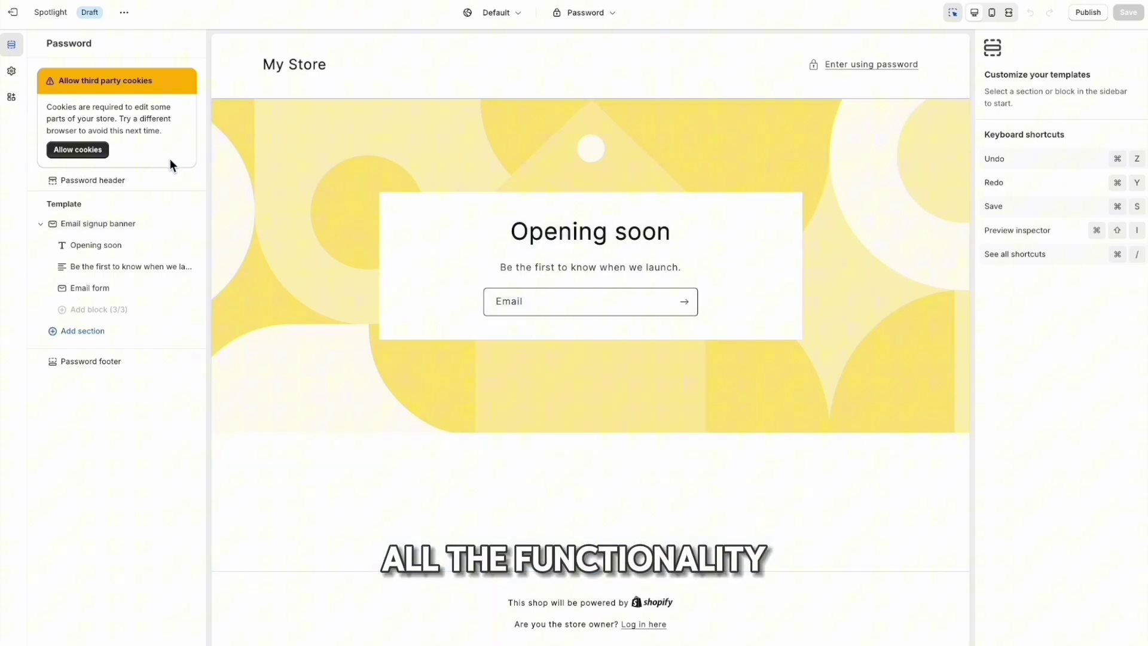
Step: Allow third-party cookies for the storefront and the theme editor to enable full editing of the Spotlight draft
click(79, 149)
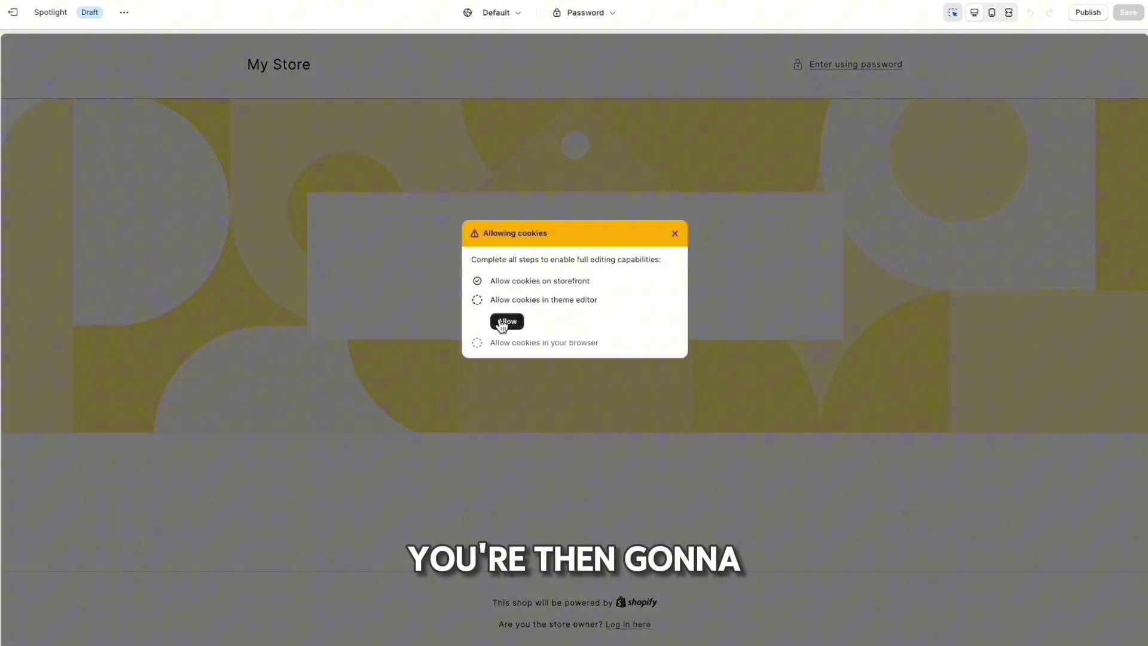
click(502, 320)
click(443, 155)
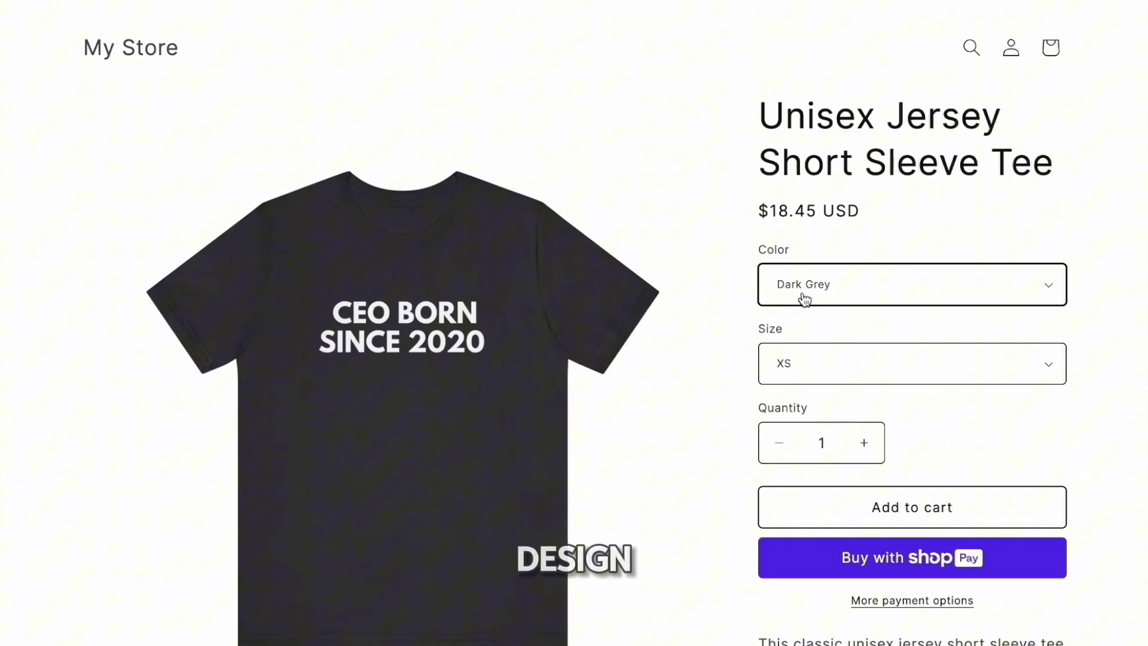
Step: Check the storefront tee's options by choosing Dark Grey Heather in size L, and close the product page
click(804, 297)
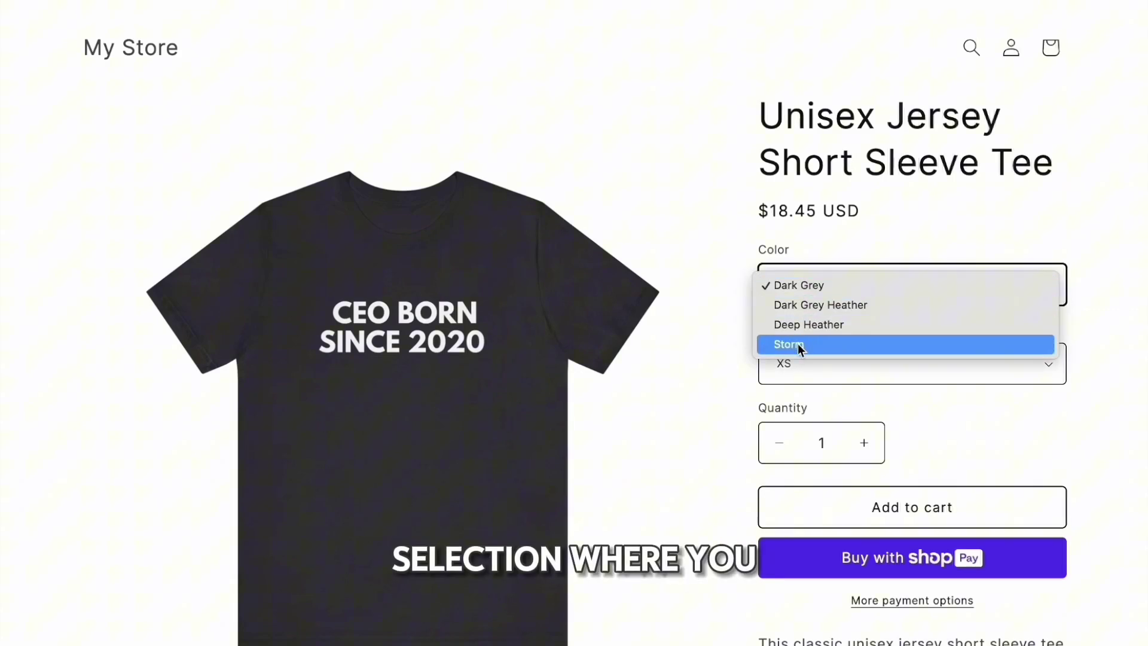
click(814, 248)
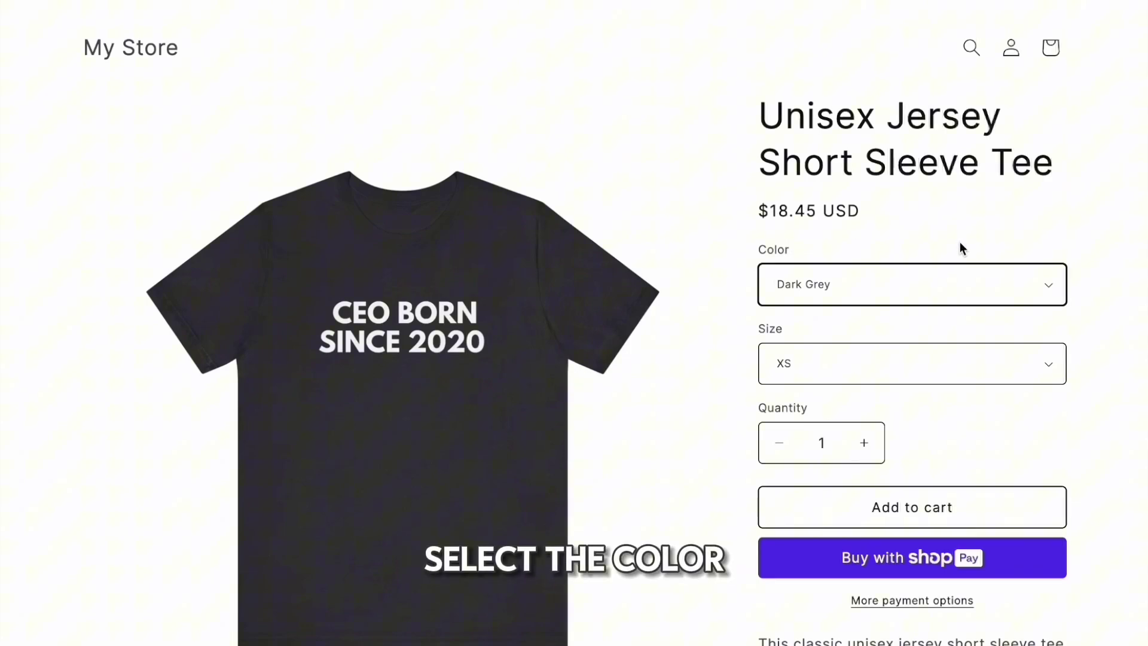
click(879, 285)
click(813, 310)
click(797, 377)
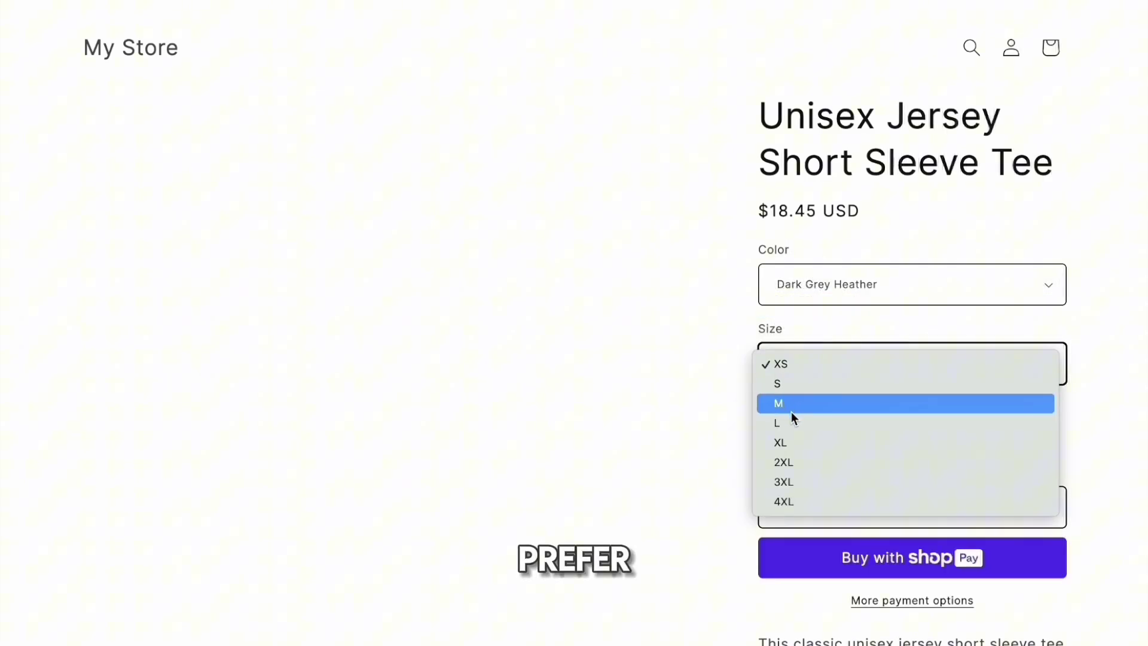
click(790, 414)
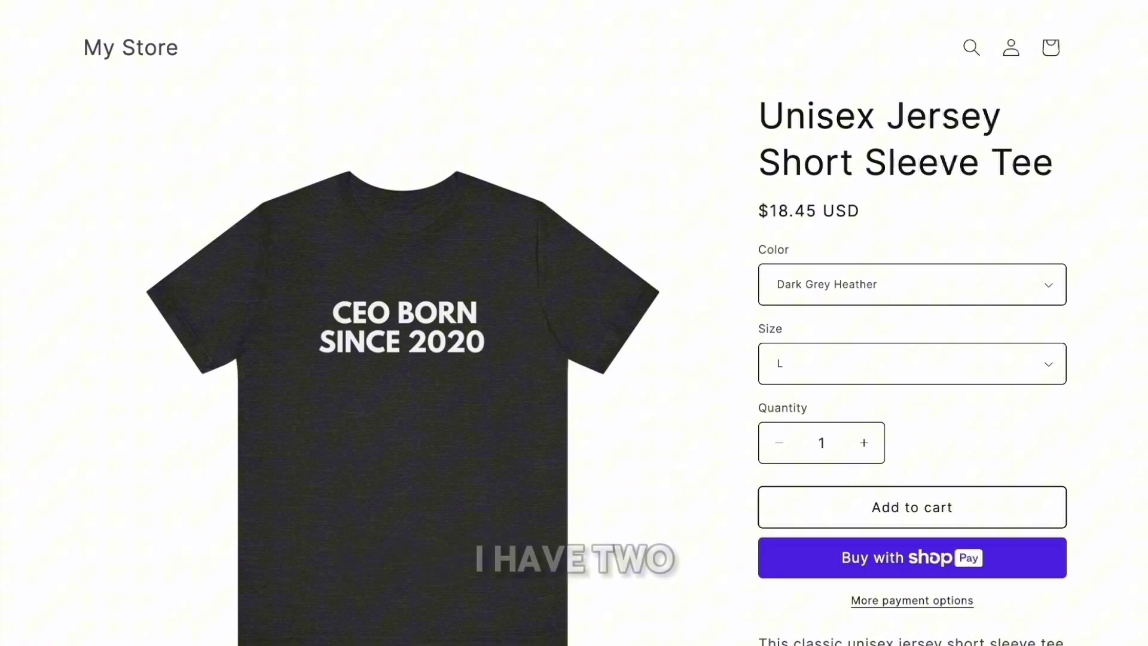
key(ctrl+w)
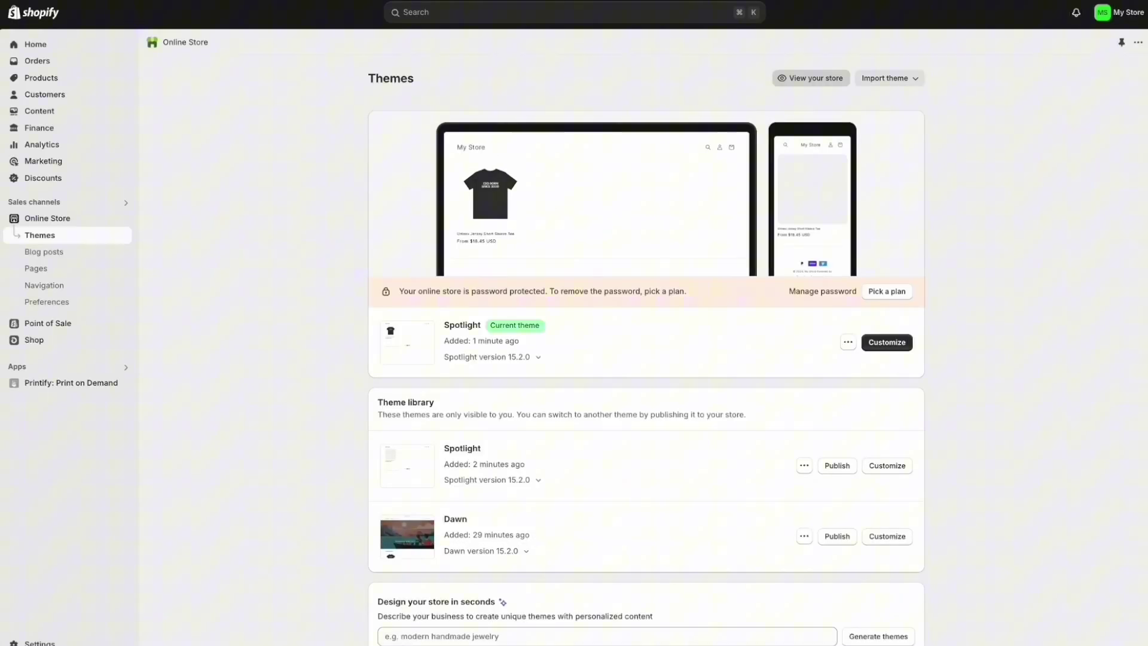